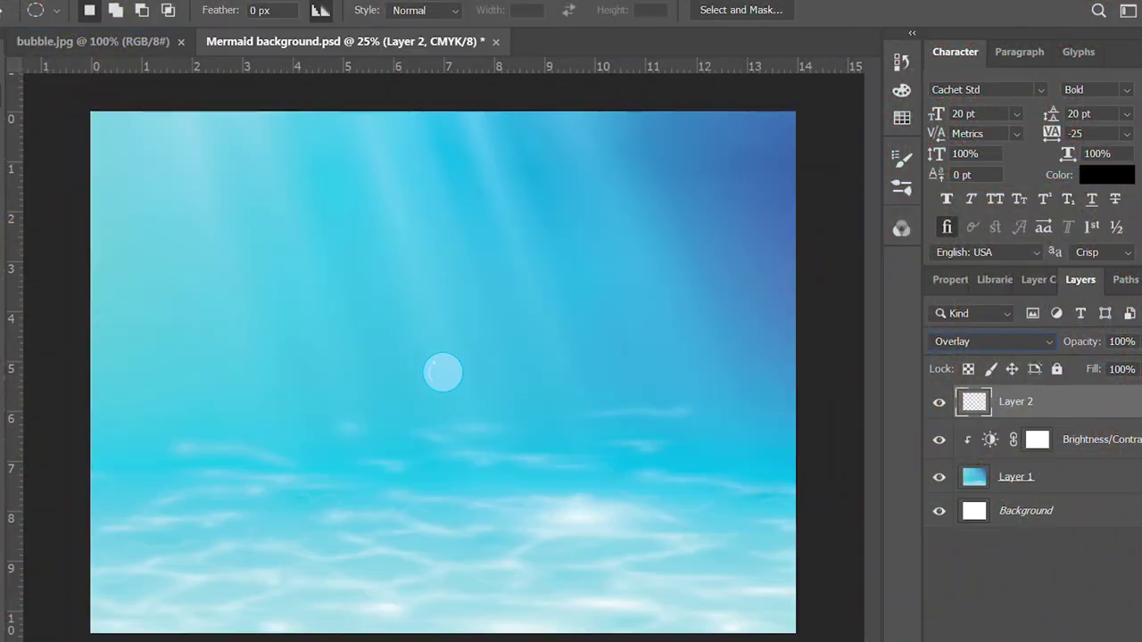
# Duplicate the bubble layer and move the copy to the lower left
pyautogui.hotkey('ctrl', 'j')
pyautogui.press('v')
pyautogui.moveTo(427, 383)
pyautogui.mouseDown()
pyautogui.moveTo(208, 463)
pyautogui.moveTo(654, 208)
pyautogui.mouseUp()
# Duplicate the bubble again and rename the bubble layers 'bubble'
pyautogui.hotkey('ctrl', 'j')
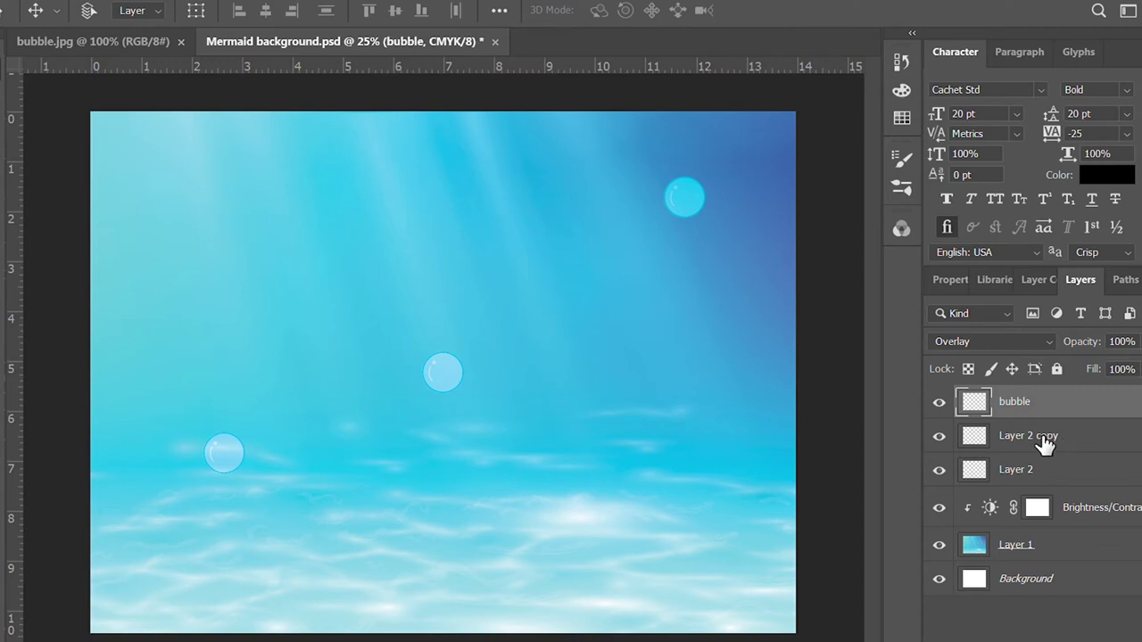
pyautogui.doubleClick(1028, 436)
pyautogui.write('bubble')
pyautogui.press('Return')
pyautogui.doubleClick(1022, 471)
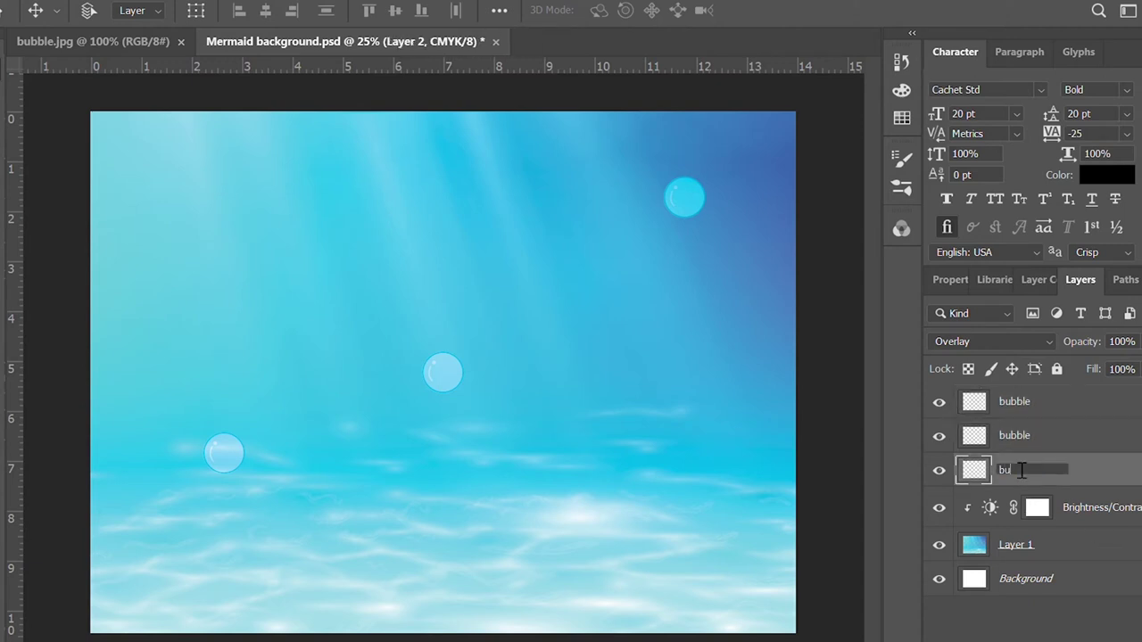
# Place a bubble copy at the top left and add a smaller copy beside it
pyautogui.hotkey('ctrl', 'j')
pyautogui.moveTo(693, 209); pyautogui.dragTo(223, 174)
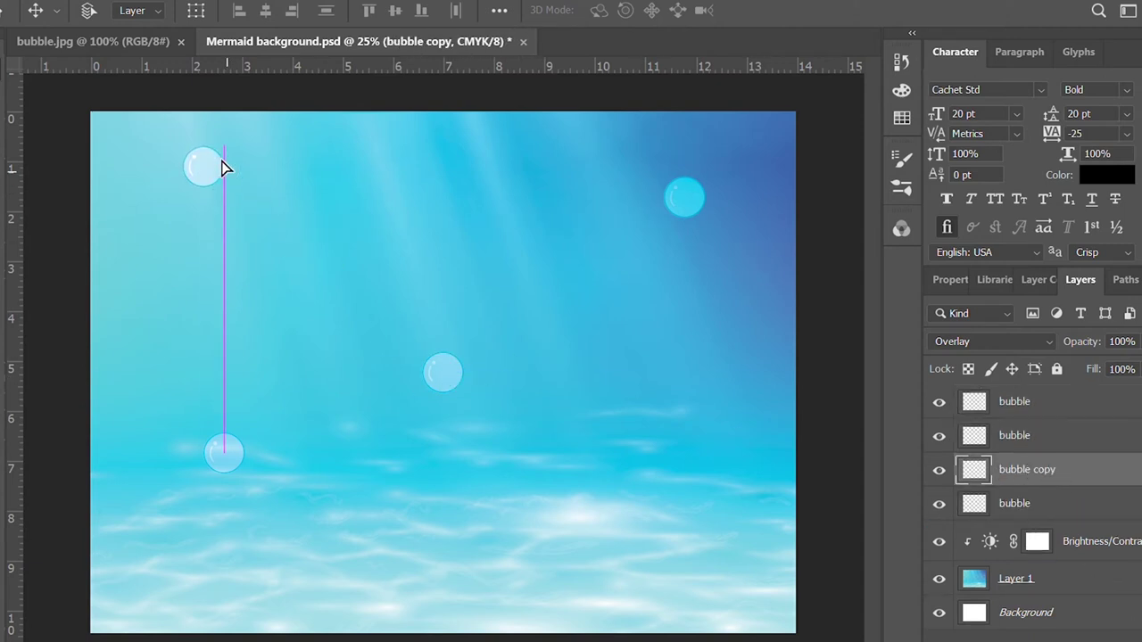
pyautogui.hotkey('ctrl', 'j')
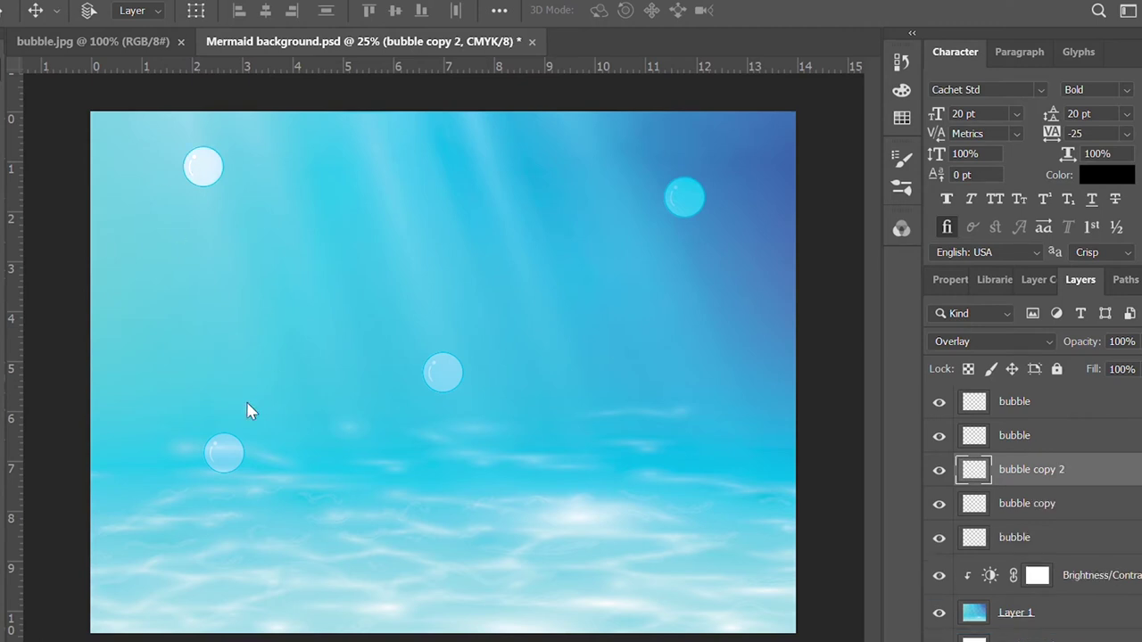
pyautogui.hotkey('ctrl', 't')
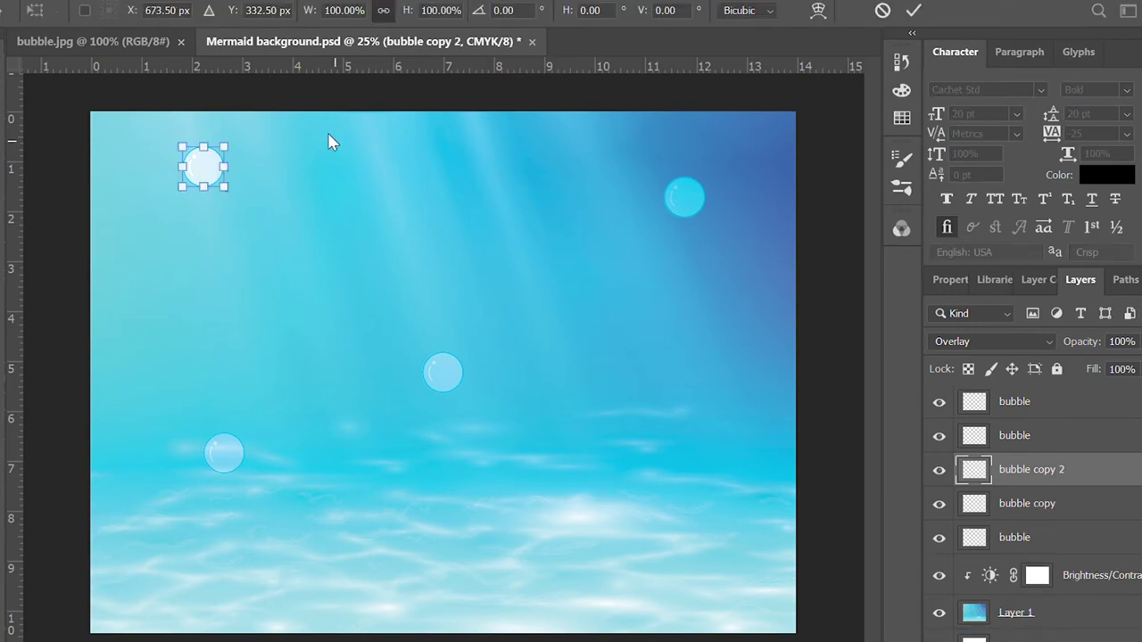
pyautogui.moveTo(182, 146); pyautogui.dragTo(203, 152)
pyautogui.press('Return')
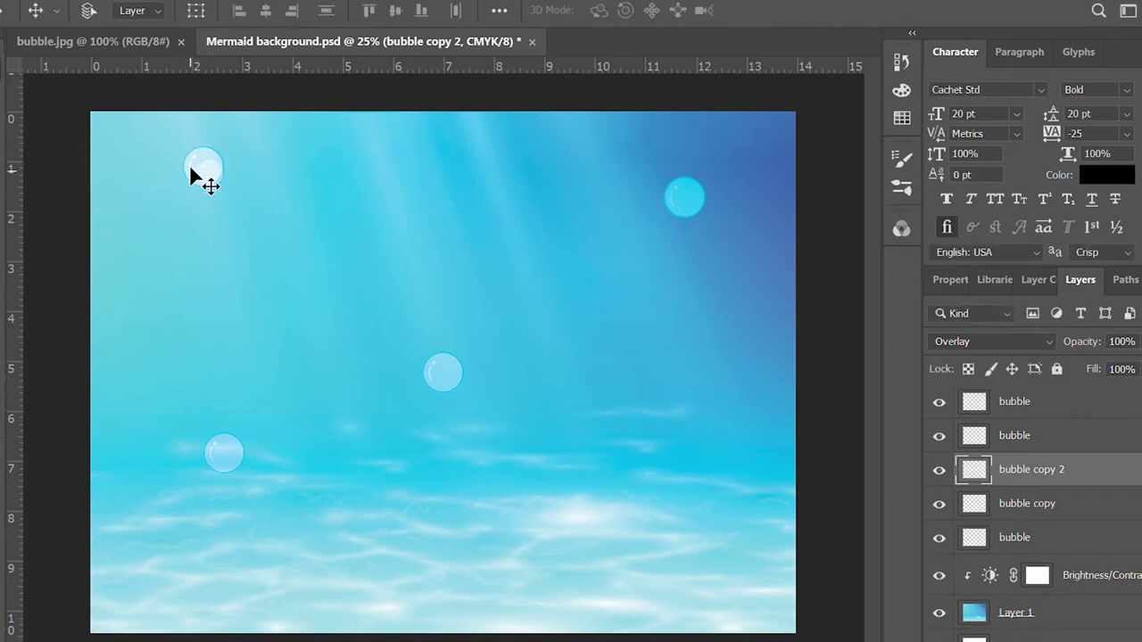
# Spread more bubble copies toward the bottom, the upper scene and the right side, shrinking one
pyautogui.hotkey('ctrl', 'j')
pyautogui.moveTo(568, 232); pyautogui.dragTo(566, 523)
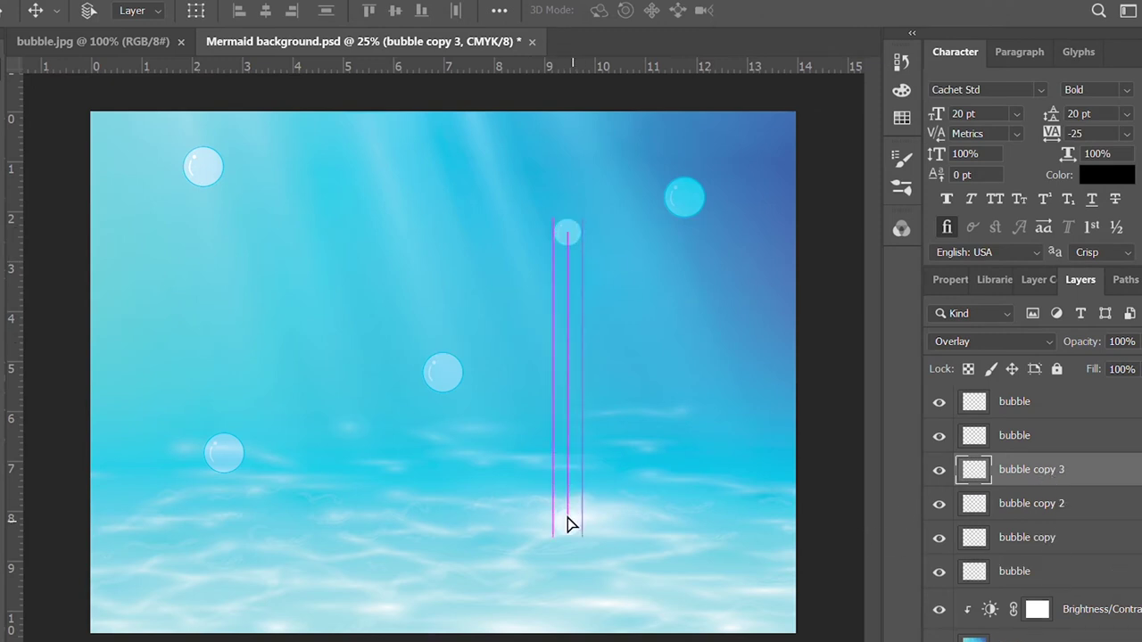
pyautogui.hotkey('ctrl', 'j')
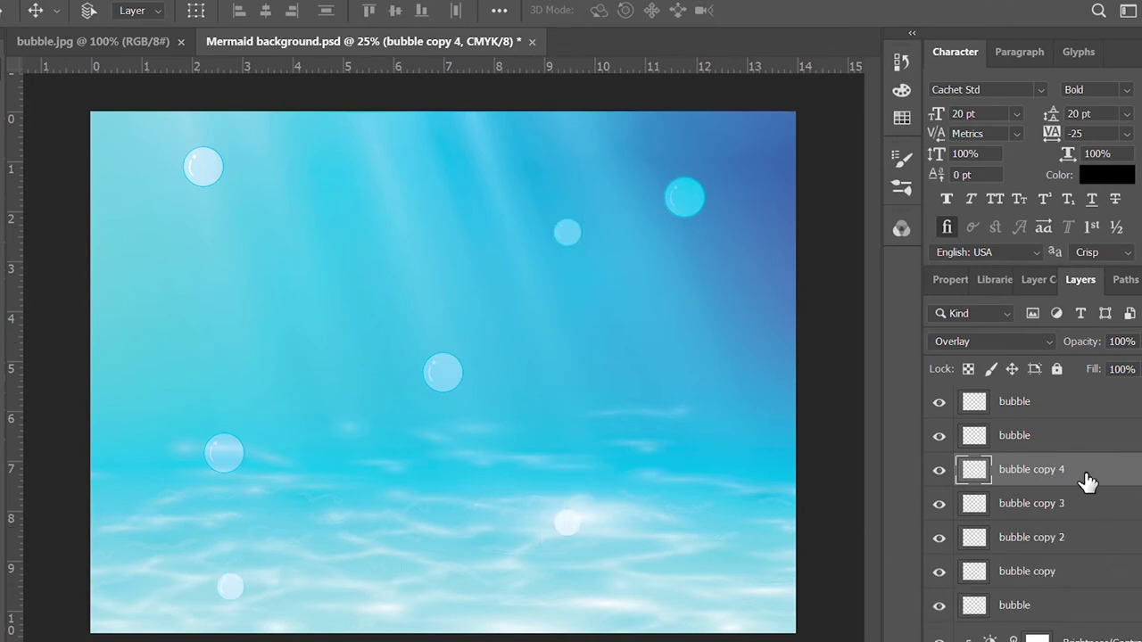
pyautogui.moveTo(648, 511); pyautogui.dragTo(479, 190)
pyautogui.moveTo(348, 173); pyautogui.dragTo(349, 170)
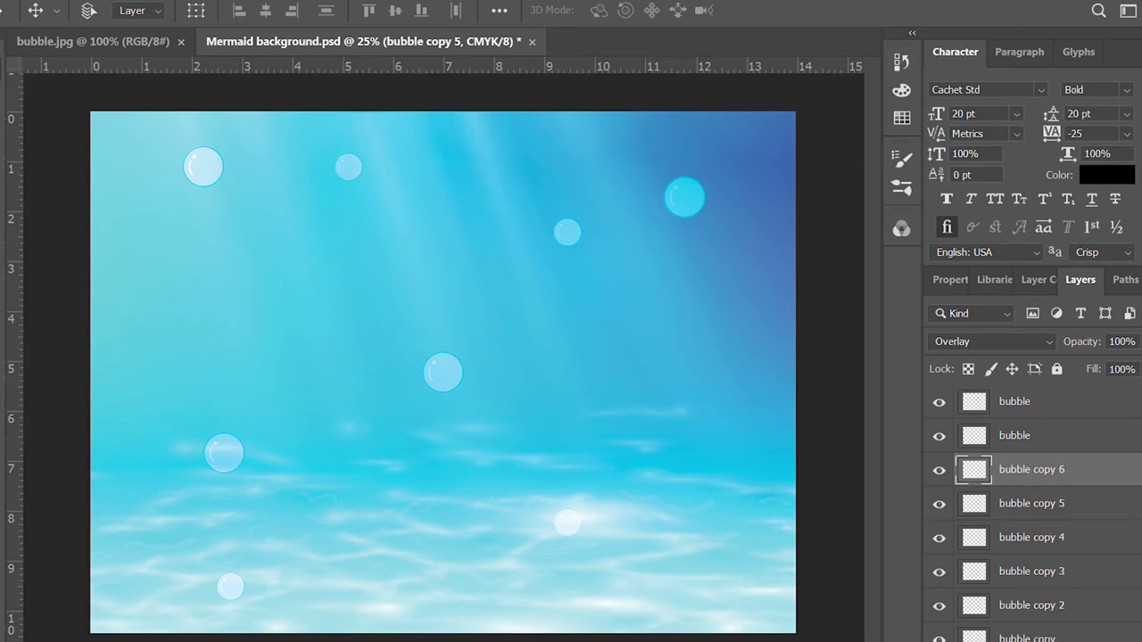
pyautogui.hotkey('ctrl', 't')
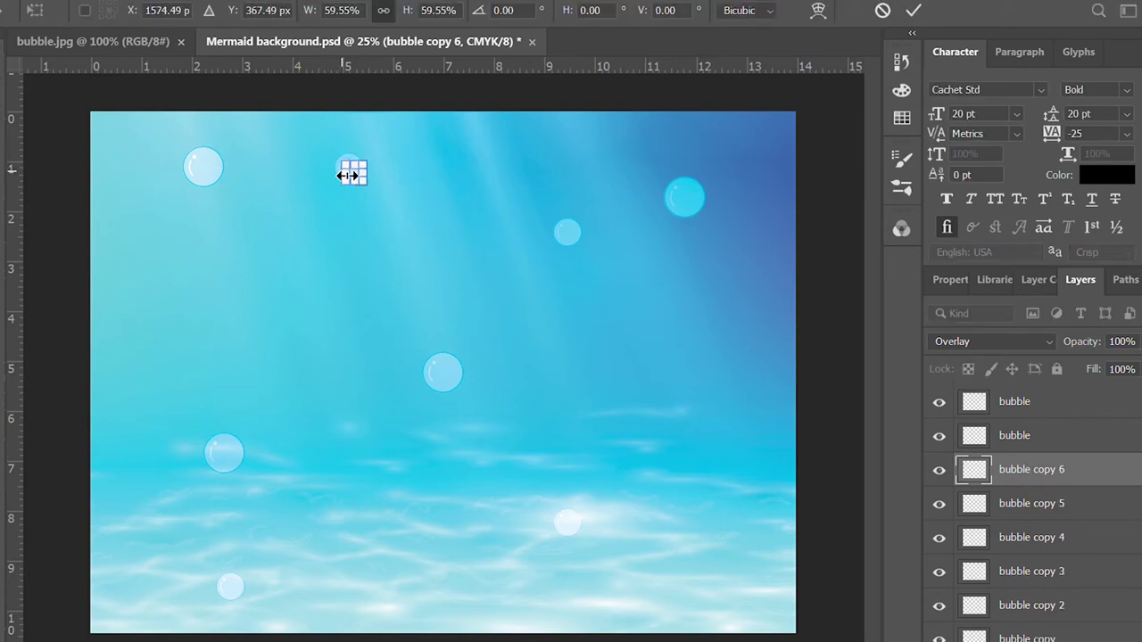
pyautogui.press('Return')
pyautogui.moveTo(436, 265); pyautogui.dragTo(709, 605)
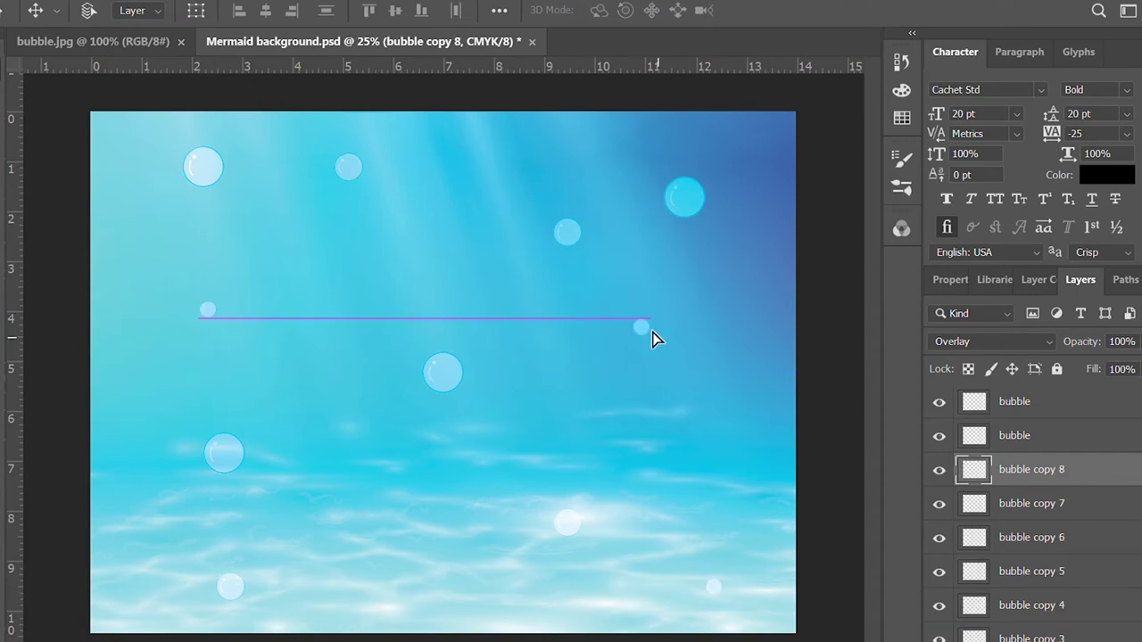
pyautogui.hotkey('ctrl', 'j')
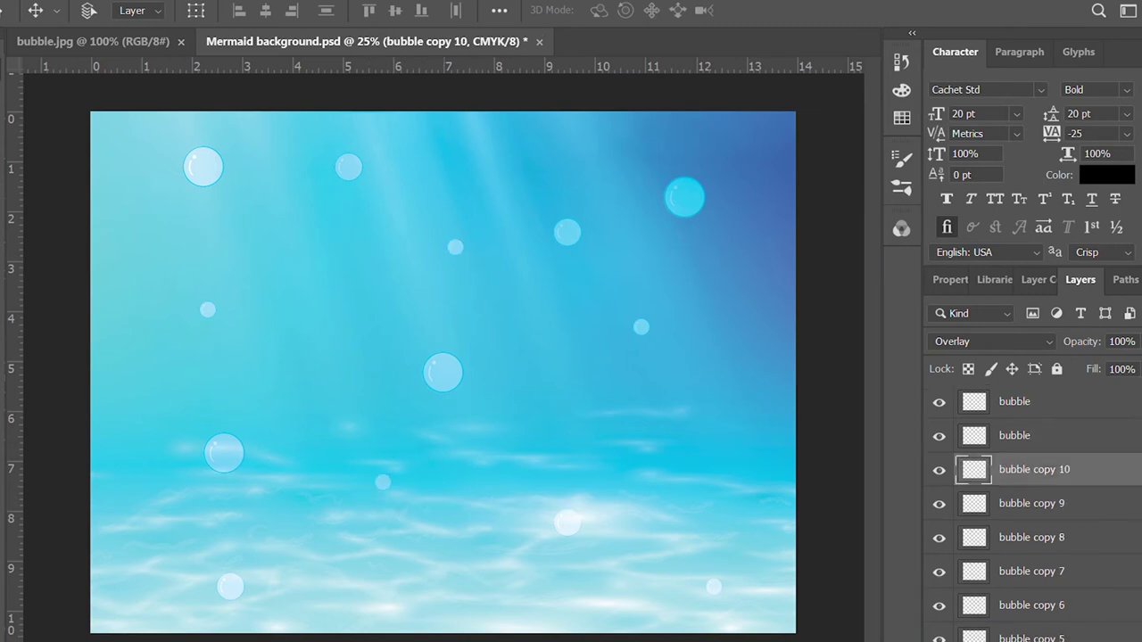
pyautogui.scroll(-2, 1071, 558)
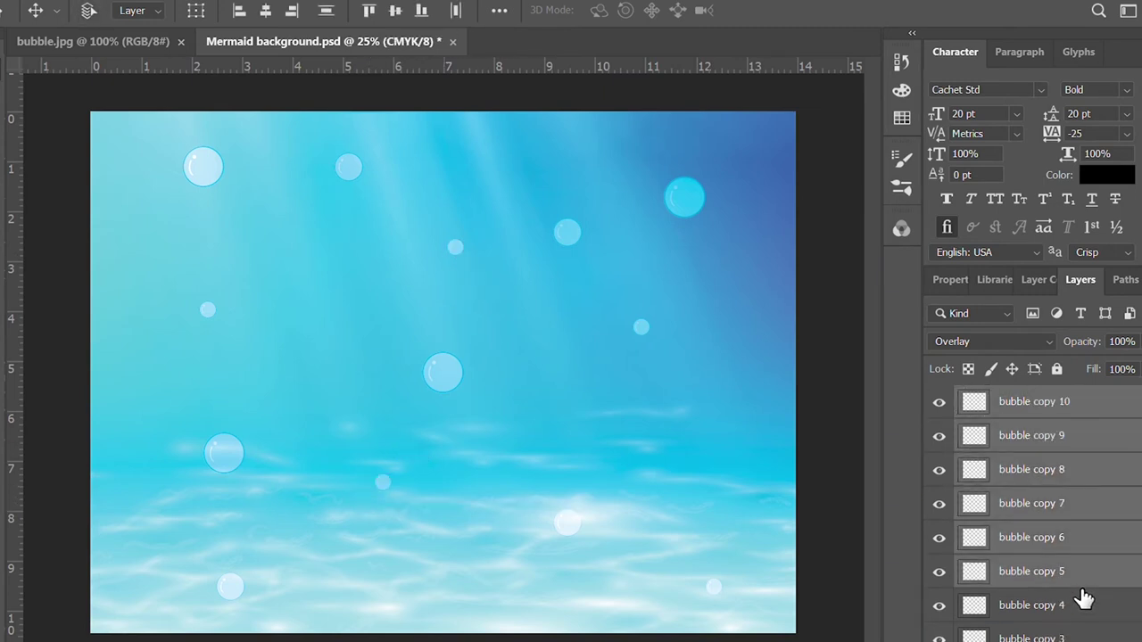
# Group the selected bubble layers into a 'bubbles' group
pyautogui.keyDown('shift'); pyautogui.click(1083, 602); pyautogui.keyUp('shift')
pyautogui.scroll(-3, 1071, 571)
pyautogui.scroll(-2, 1067, 546)
pyautogui.keyDown('shift'); pyautogui.click(1066, 571); pyautogui.keyUp('shift')
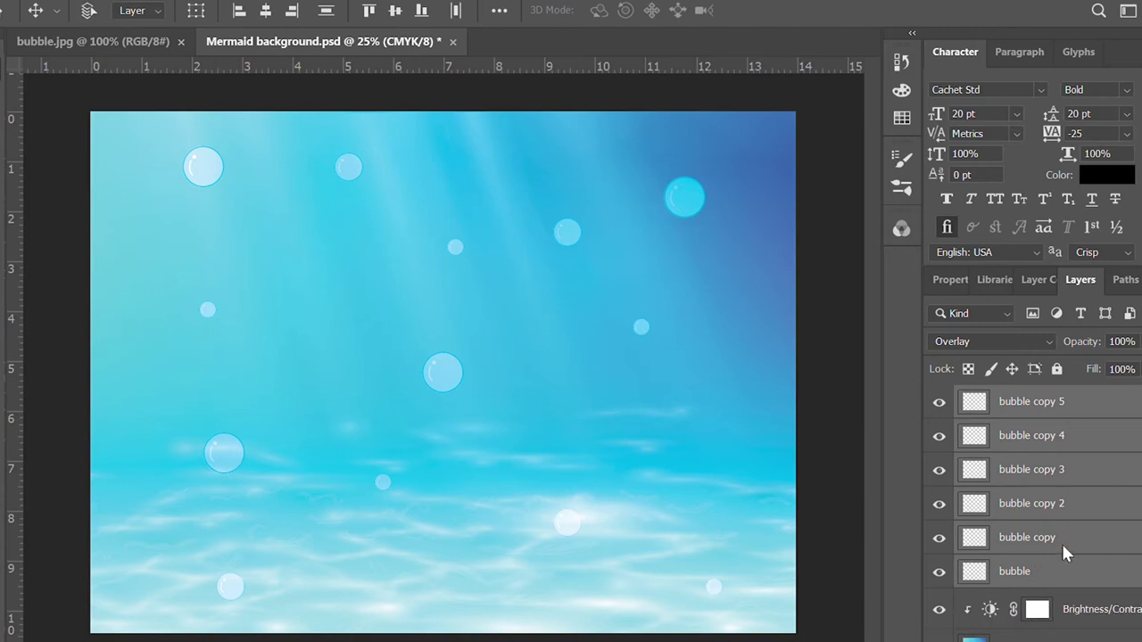
pyautogui.hotkey('ctrl', 'g')
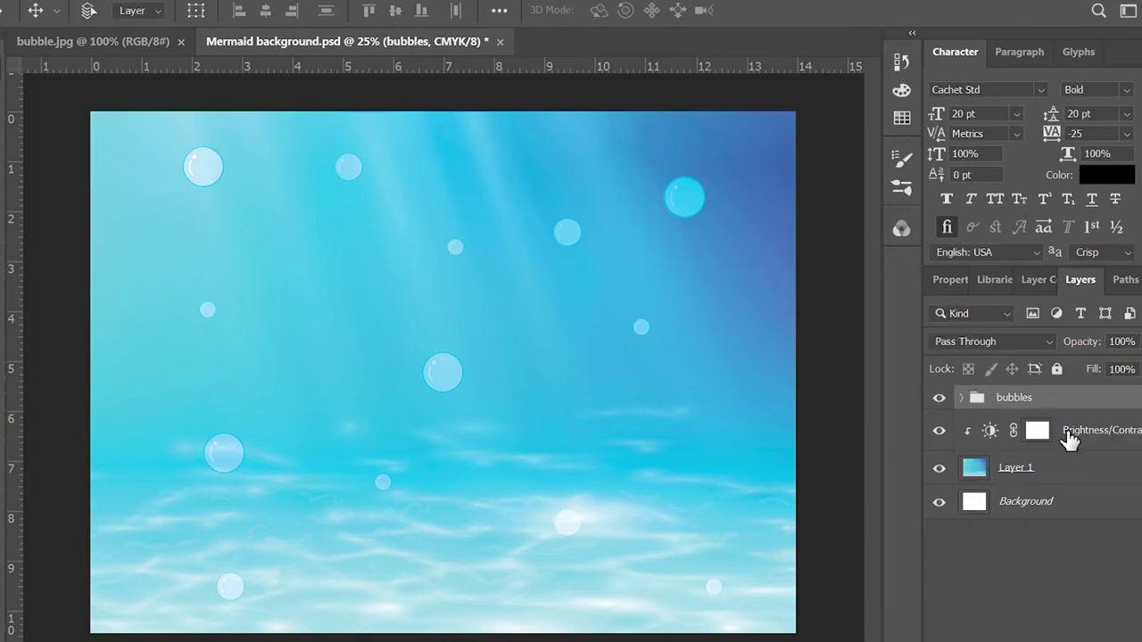
# Stretch the water background Layer 1's lower corners outward
pyautogui.click(1063, 467)
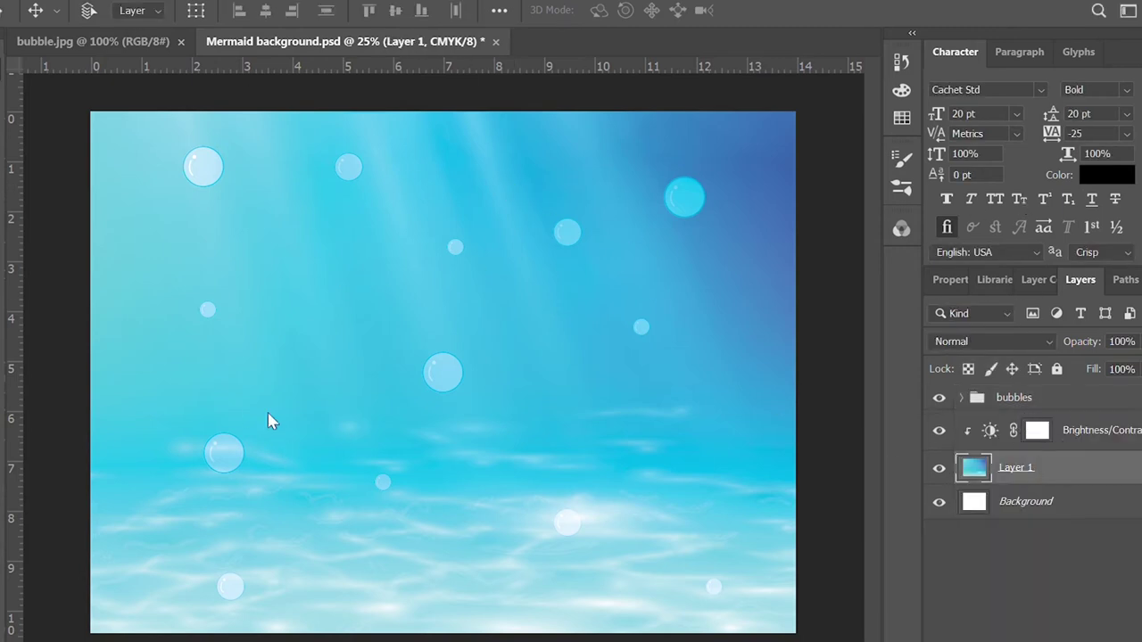
pyautogui.hotkey('ctrl', 't')
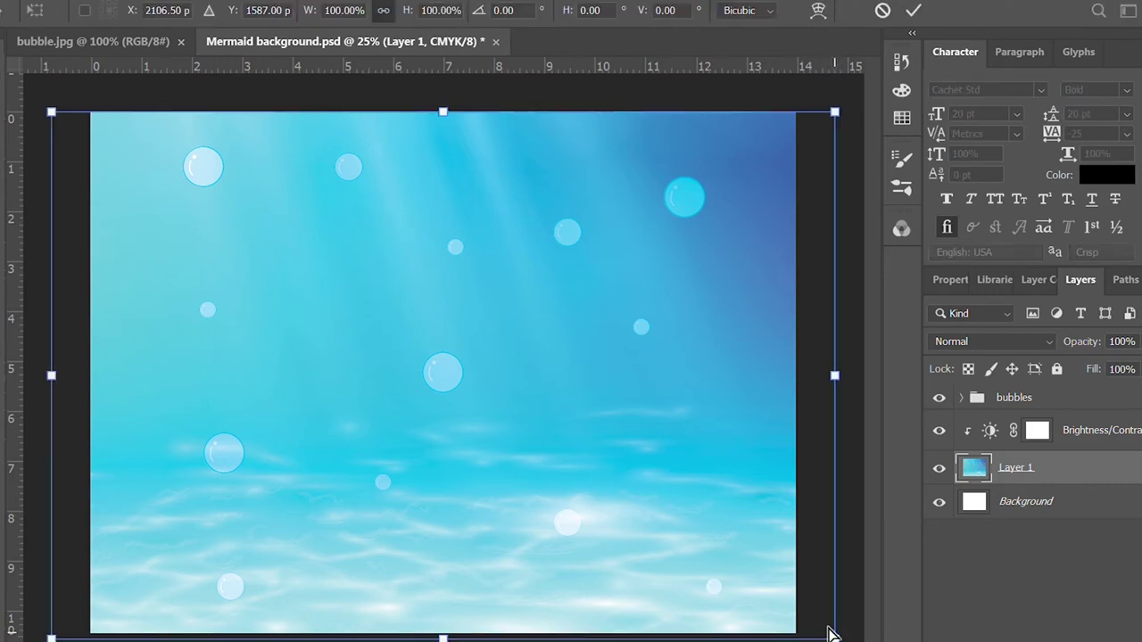
pyautogui.moveTo(831, 627); pyautogui.dragTo(888, 622)
pyautogui.press('Return')
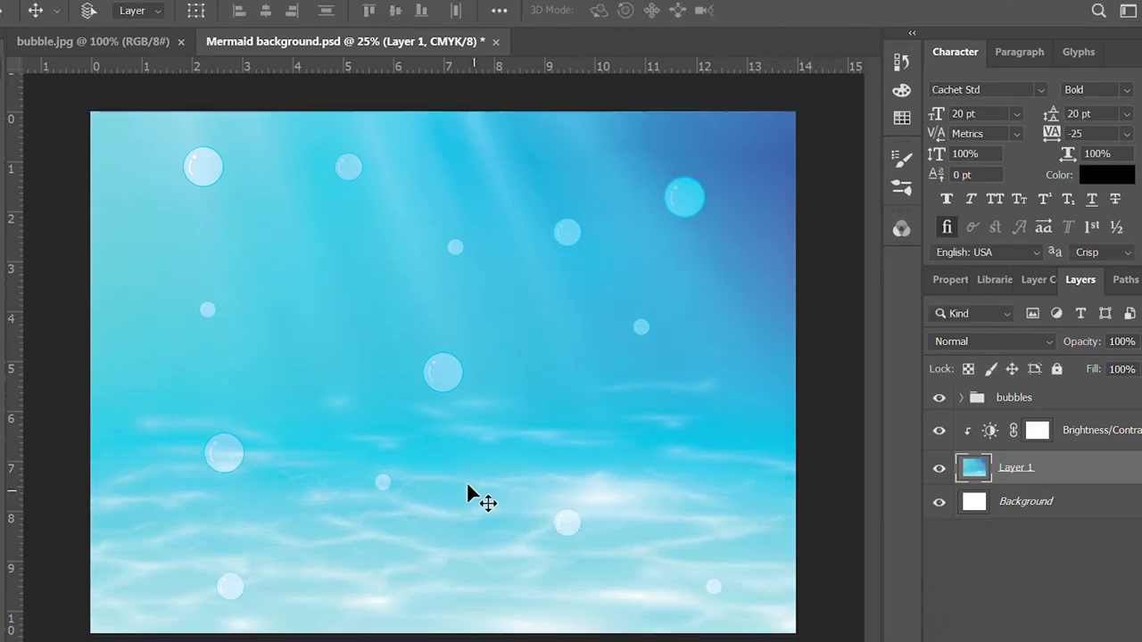
# Save the document, zoom out, and add a new empty layer above the bubbles group
pyautogui.click(1090, 404)
pyautogui.hotkey('ctrl', 's')
pyautogui.hotkey('ctrl', '-')
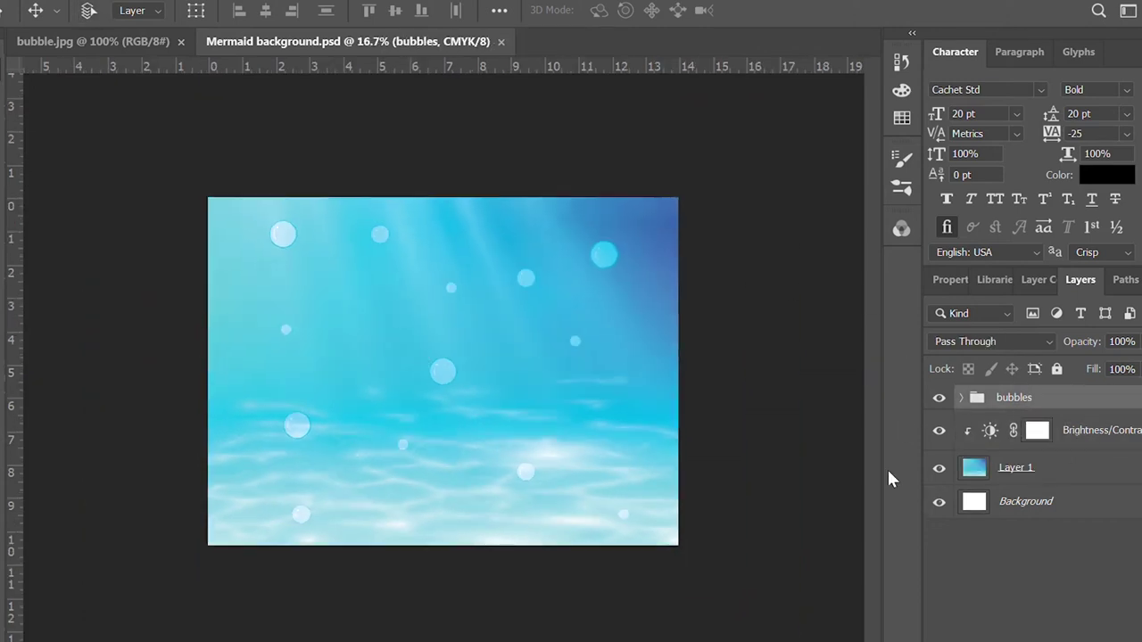
pyautogui.press('i')
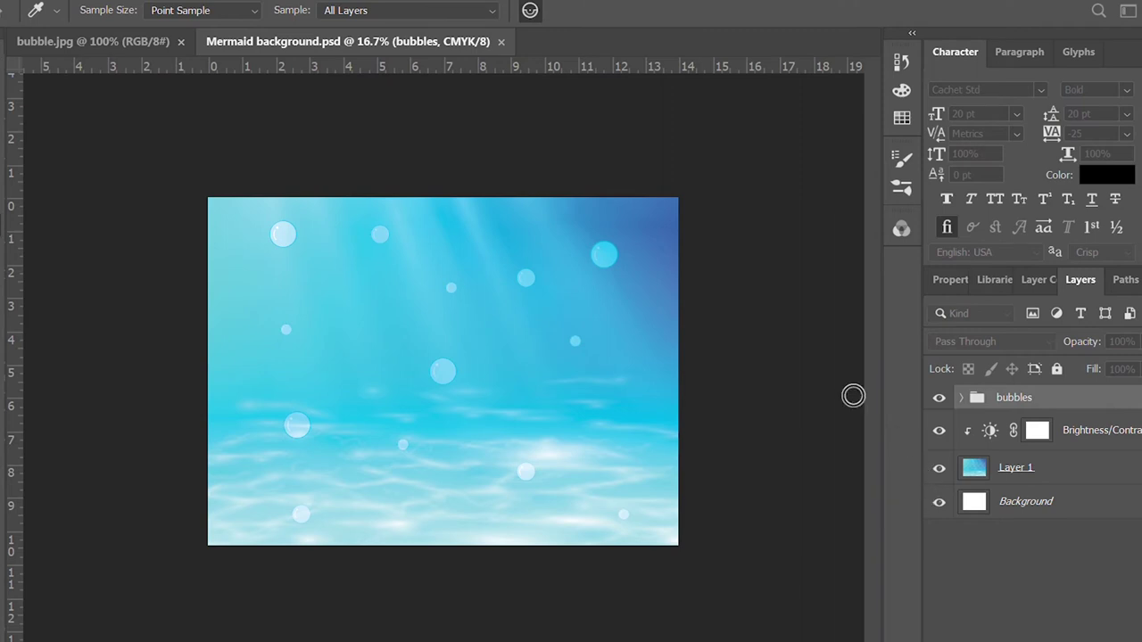
pyautogui.press('v')
pyautogui.hotkey('ctrl', 'shift', 'alt', 'n')
pyautogui.press('g')
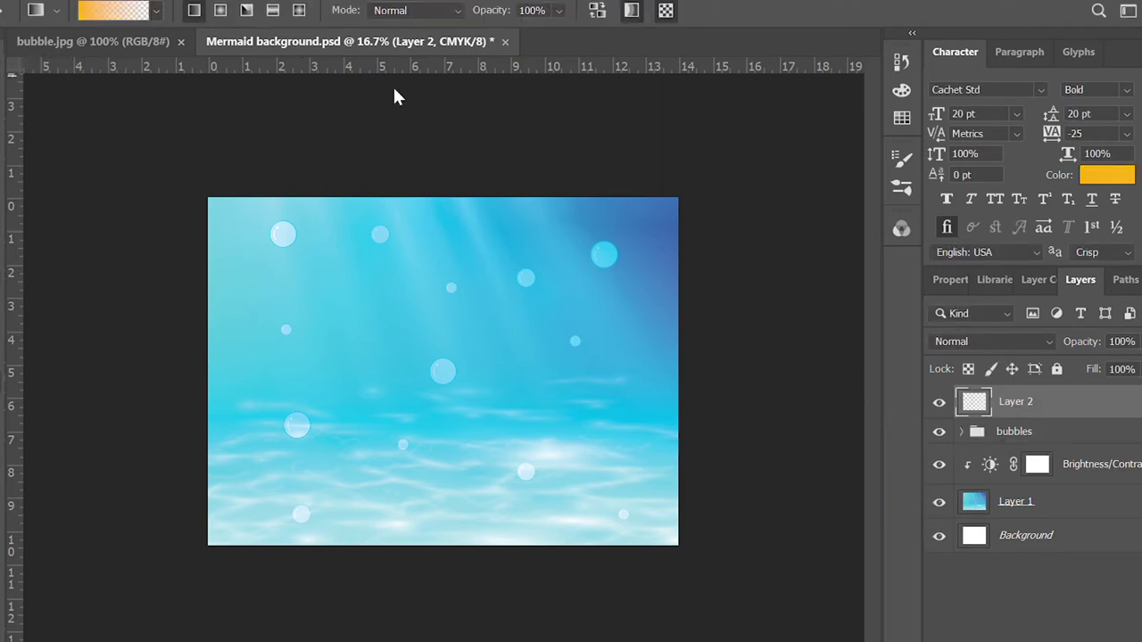
# Fill the top with an orange-to-transparent gradient in Hue blend mode
pyautogui.moveTo(431, 207); pyautogui.dragTo(446, 398)
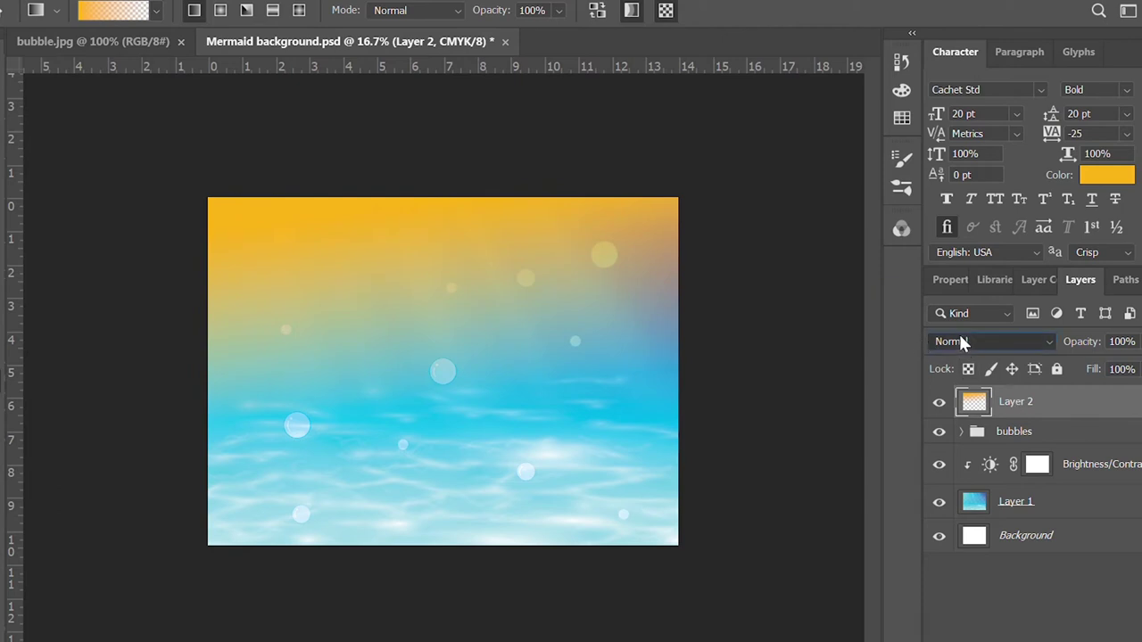
pyautogui.click(960, 341)
pyautogui.press('Down')
pyautogui.press('Down')
pyautogui.press('Down')
pyautogui.press('Down')
pyautogui.press('Down')
pyautogui.press('Down')
pyautogui.press('Down')
pyautogui.press('Down')
pyautogui.press('Down')
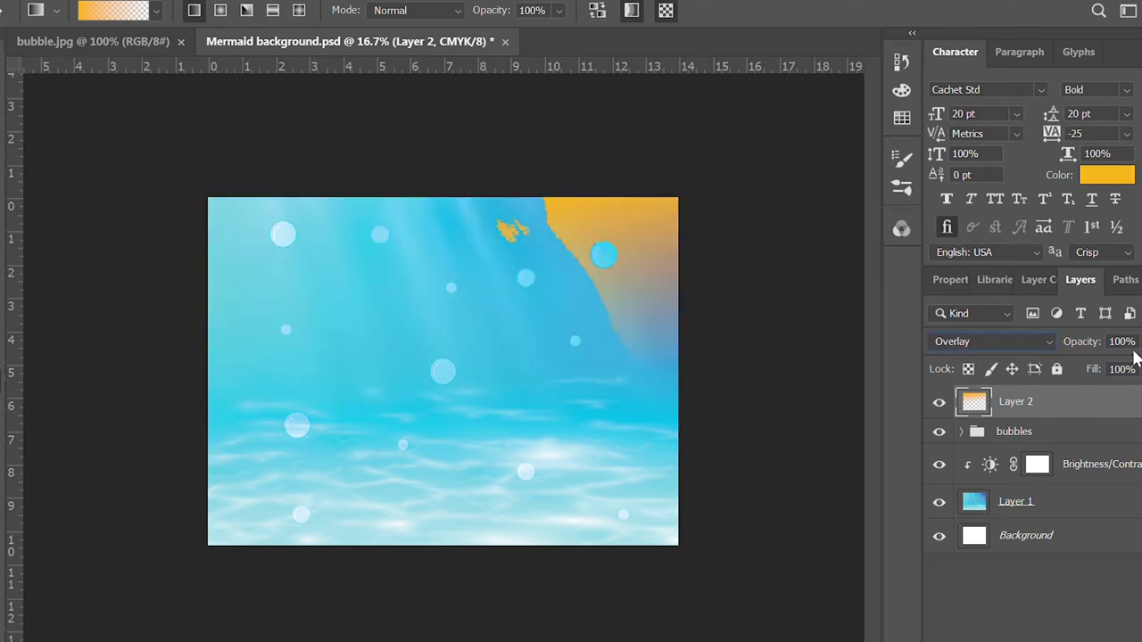
pyautogui.press('Down')
pyautogui.press('Down')
pyautogui.press('Down')
pyautogui.press('Down')
pyautogui.press('Down')
pyautogui.press('Down')
pyautogui.press('Down')
pyautogui.press('Down')
pyautogui.press('Down')
pyautogui.press('Down')
pyautogui.press('Up')
# Add a Color Balance layer on the gradient selection, pushing midtones toward red and yellow
pyautogui.keyDown('ctrl'); pyautogui.click(989, 404); pyautogui.keyUp('ctrl')
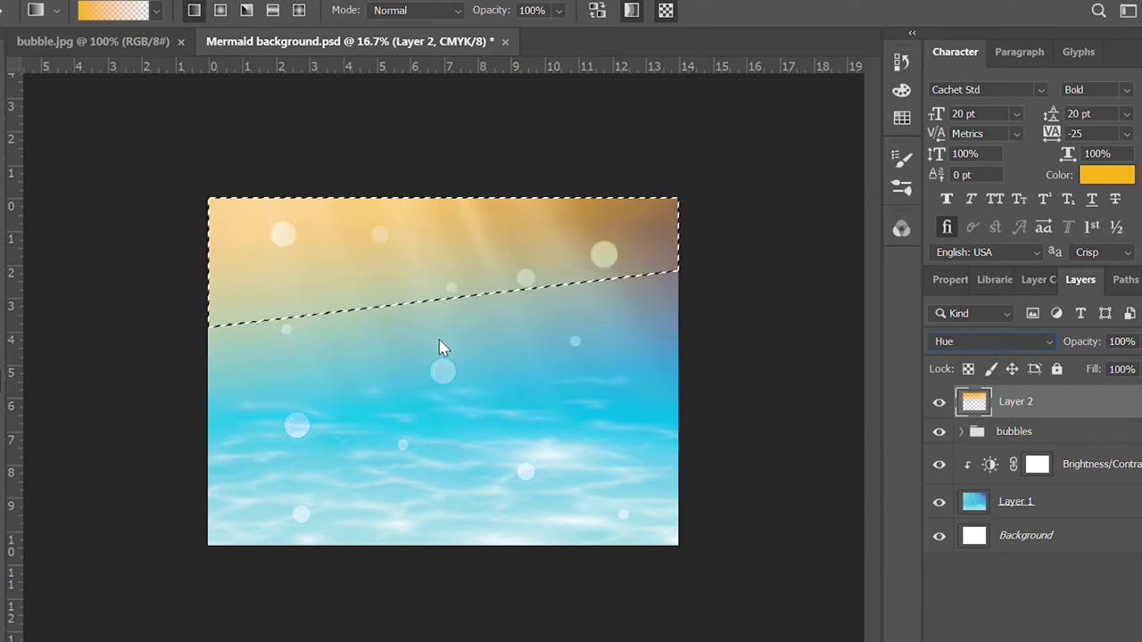
pyautogui.moveTo(1022, 390); pyautogui.dragTo(1107, 390)
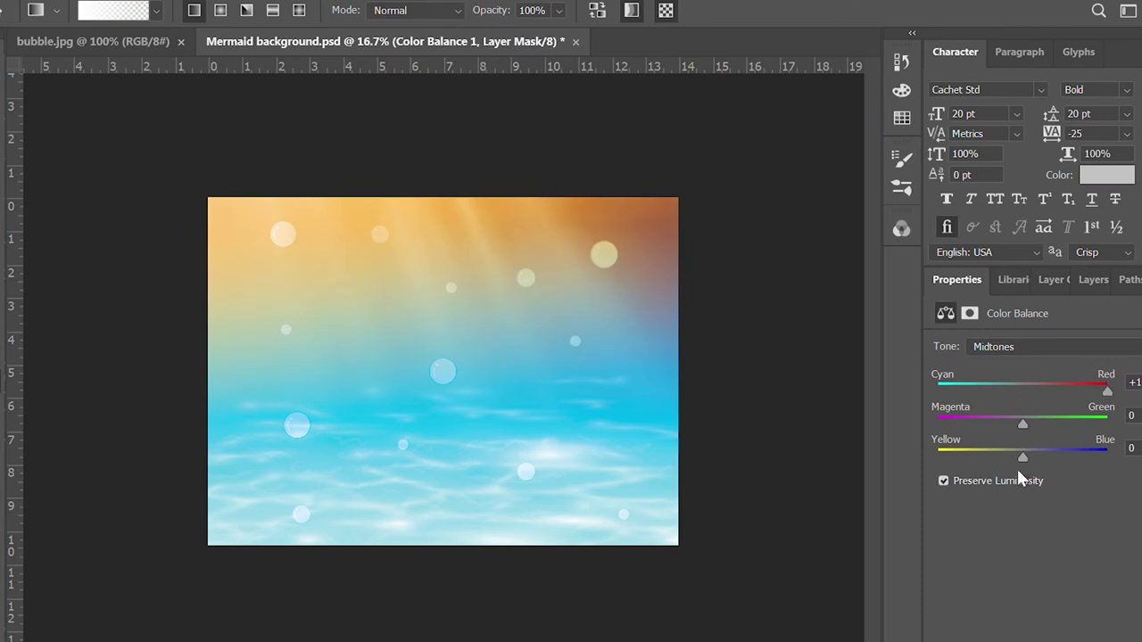
pyautogui.moveTo(1023, 456); pyautogui.dragTo(941, 457)
pyautogui.hotkey('alt', '3')
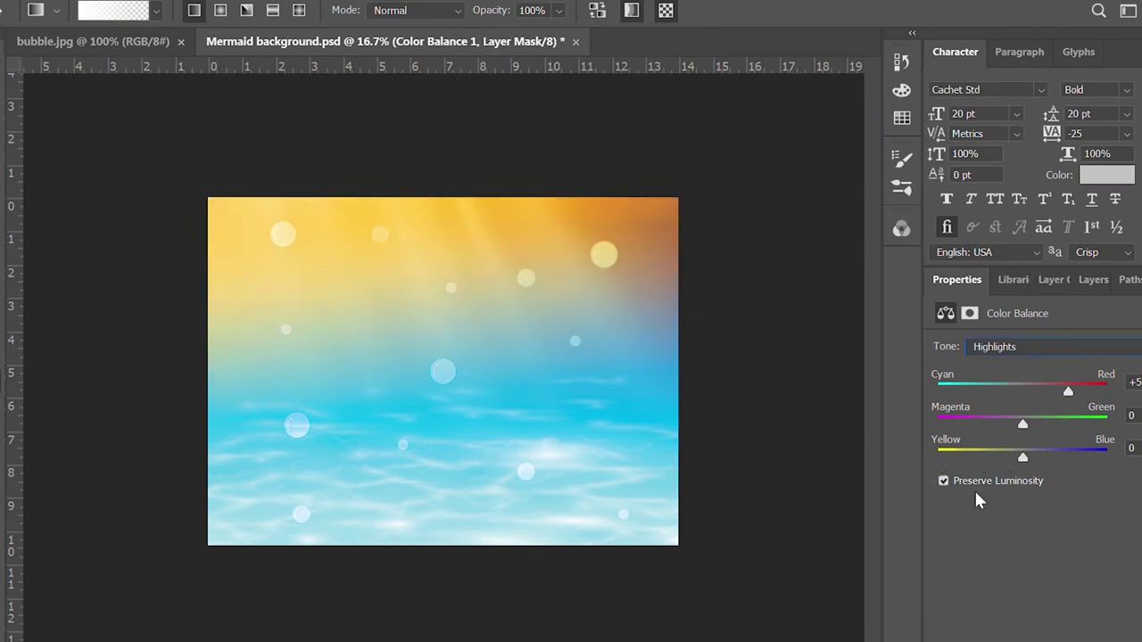
pyautogui.click(1084, 279)
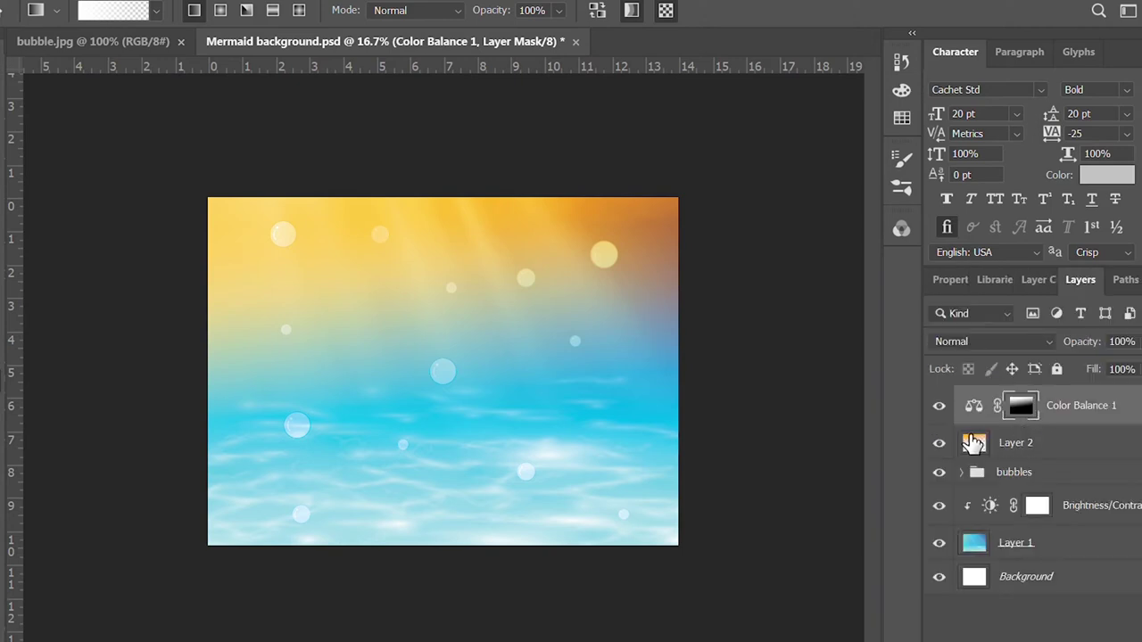
pyautogui.click(1022, 446)
pyautogui.keyDown('ctrl'); pyautogui.click(974, 443); pyautogui.keyUp('ctrl')
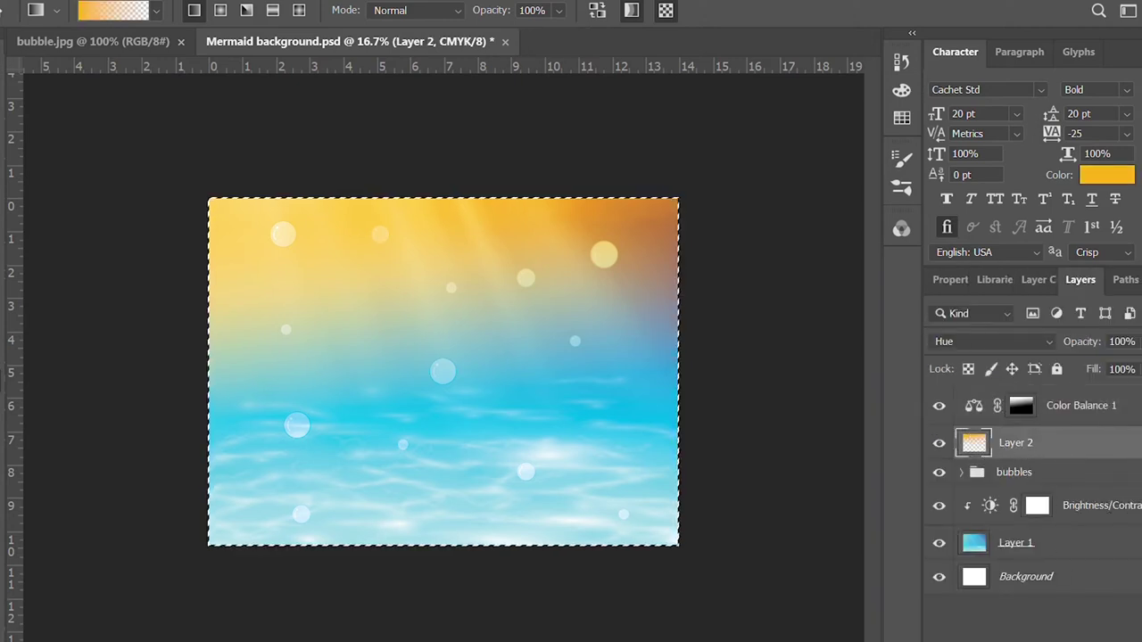
# Paint Layer 2's mask to reveal blue water and add a Hue/Saturation layer with higher saturation
pyautogui.press('b')
pyautogui.moveTo(370, 472)
pyautogui.mouseDown()
pyautogui.moveTo(586, 438)
pyautogui.moveTo(553, 295)
pyautogui.mouseUp()
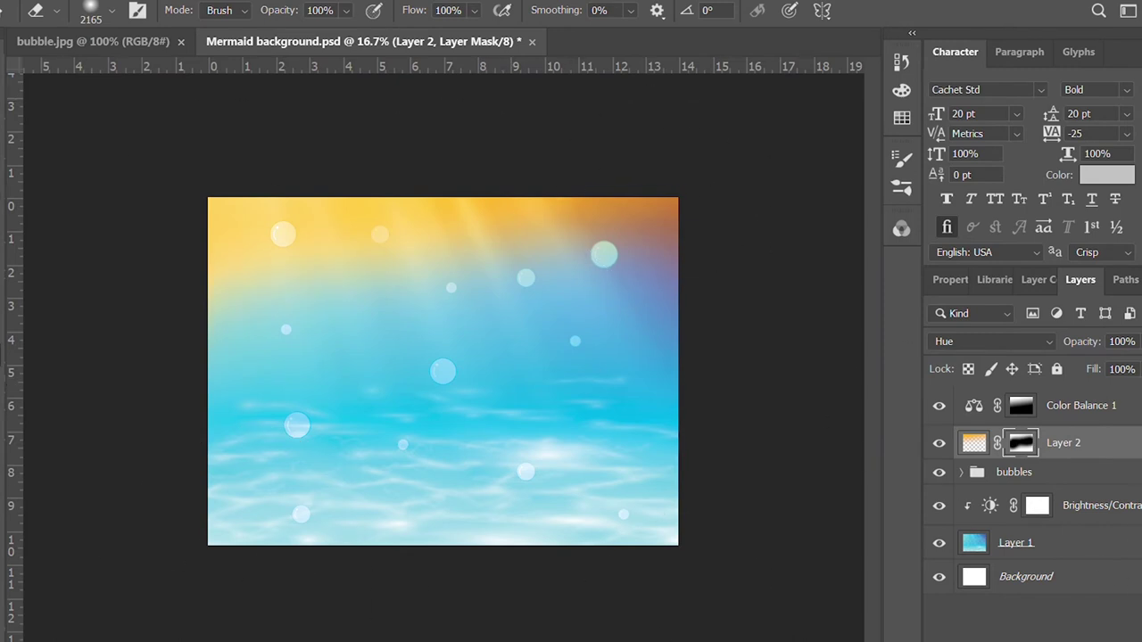
pyautogui.click(1115, 412)
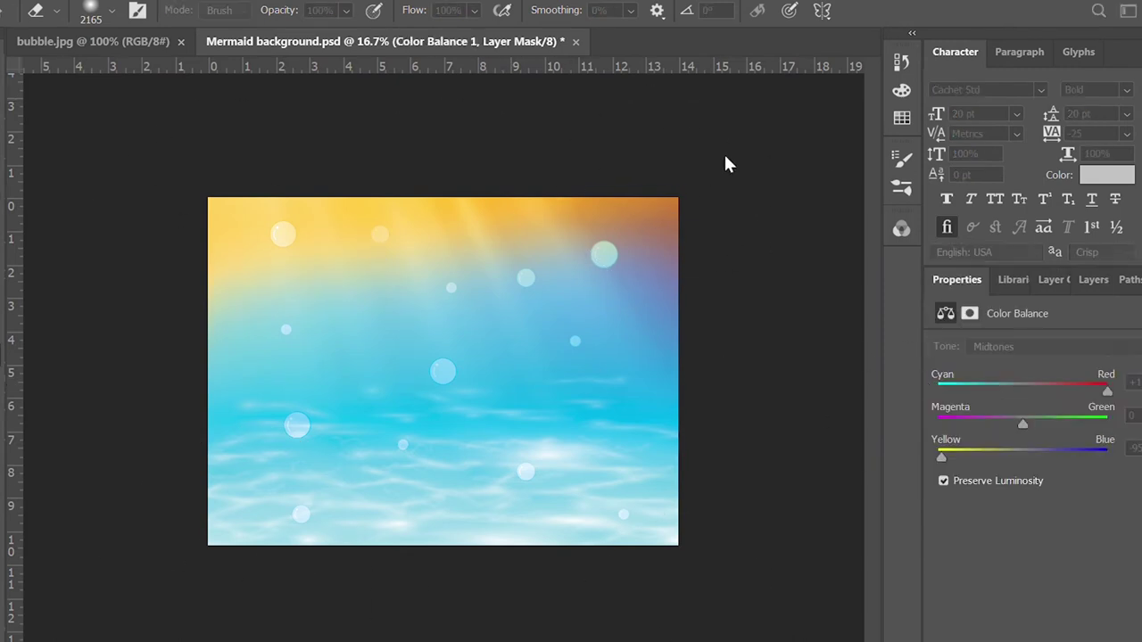
pyautogui.moveTo(1045, 450)
pyautogui.mouseDown()
pyautogui.moveTo(1138, 457)
pyautogui.moveTo(1050, 462)
pyautogui.mouseUp()
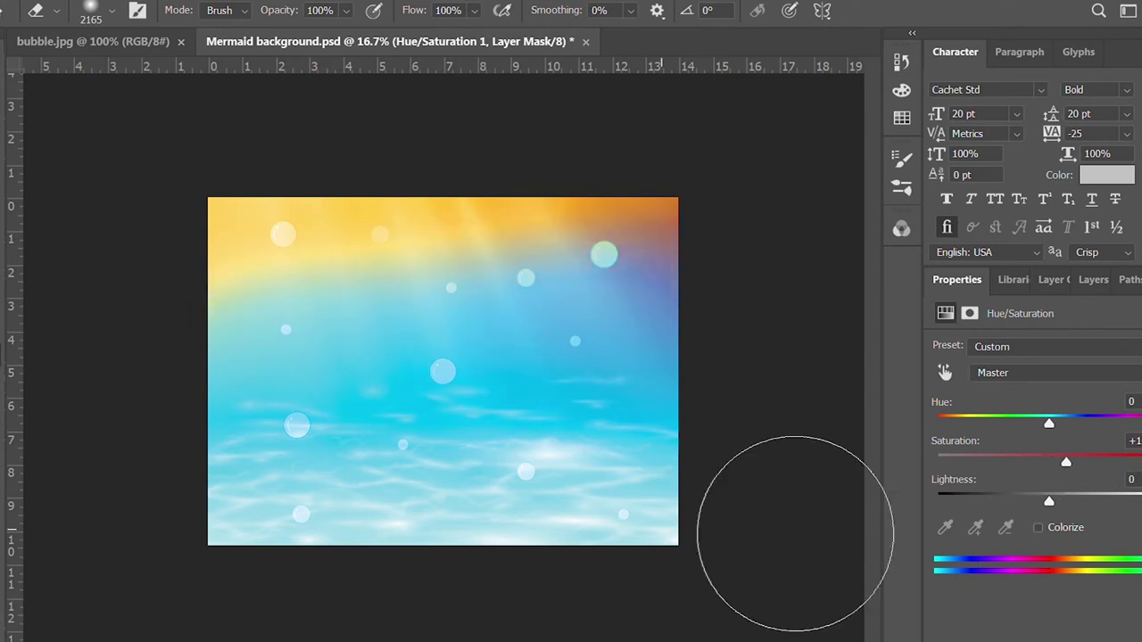
# Try blend modes on the Hue/Saturation layer, then duplicate Layer 1
pyautogui.click(1096, 280)
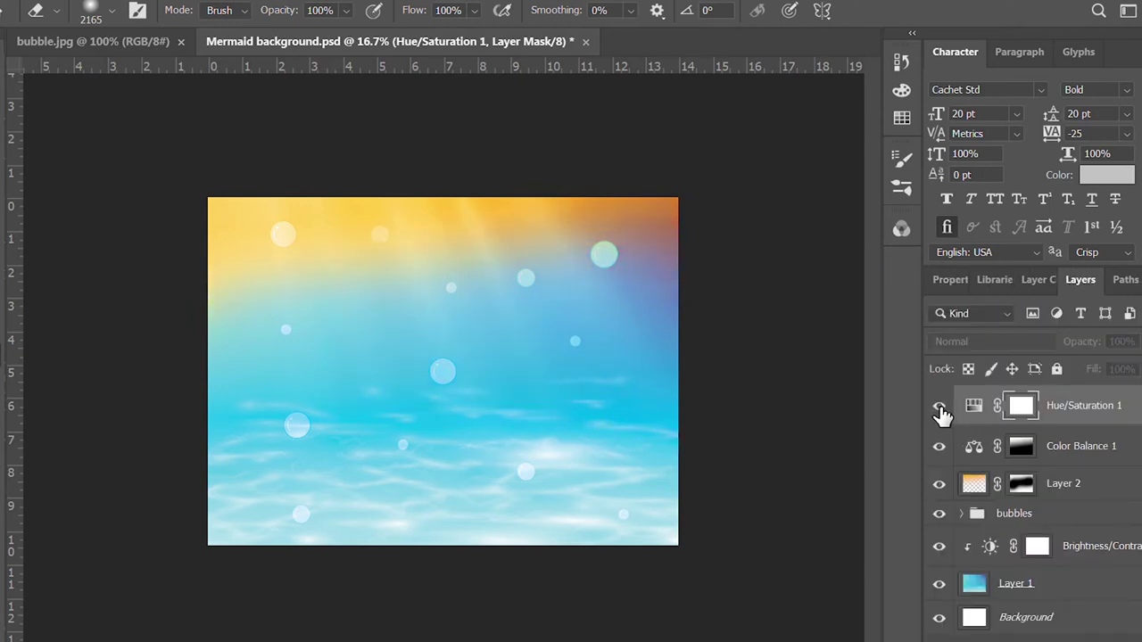
pyautogui.click(974, 406)
pyautogui.scroll(-9, 966, 341)
pyautogui.scroll(-7, 962, 344)
pyautogui.press('Down')
pyautogui.press('Down')
pyautogui.press('Down')
pyautogui.press('Down')
pyautogui.press('Down')
pyautogui.press('Down')
pyautogui.press('Up')
pyautogui.press('Up')
pyautogui.press('Up')
pyautogui.press('Up')
pyautogui.press('Up')
pyautogui.press('Up')
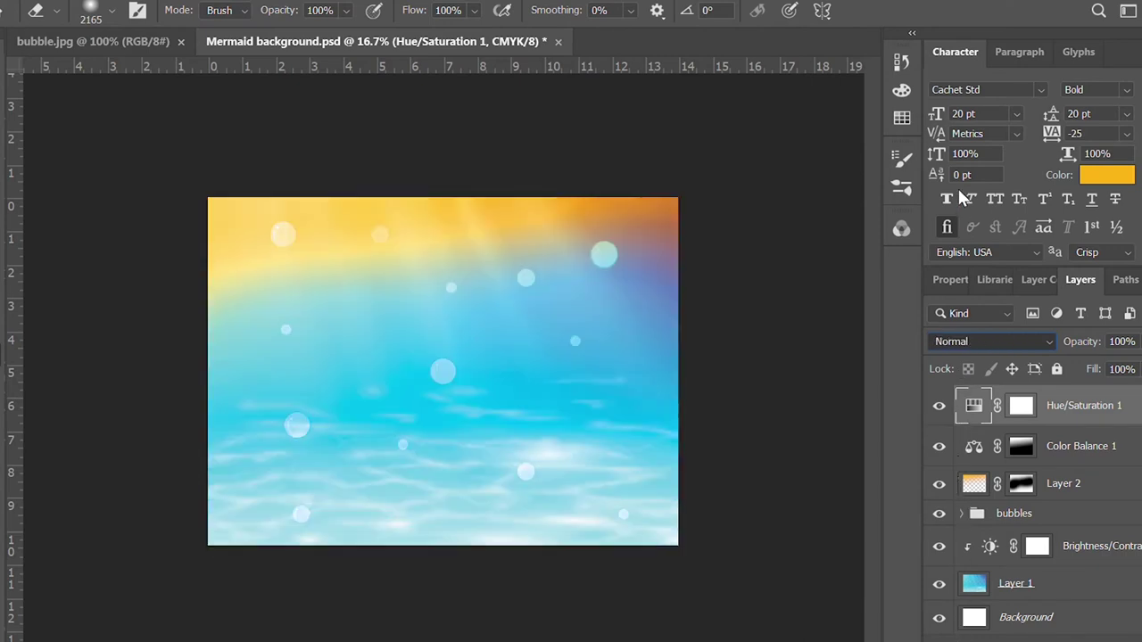
pyautogui.click(1086, 584)
pyautogui.hotkey('ctrl', 'j')
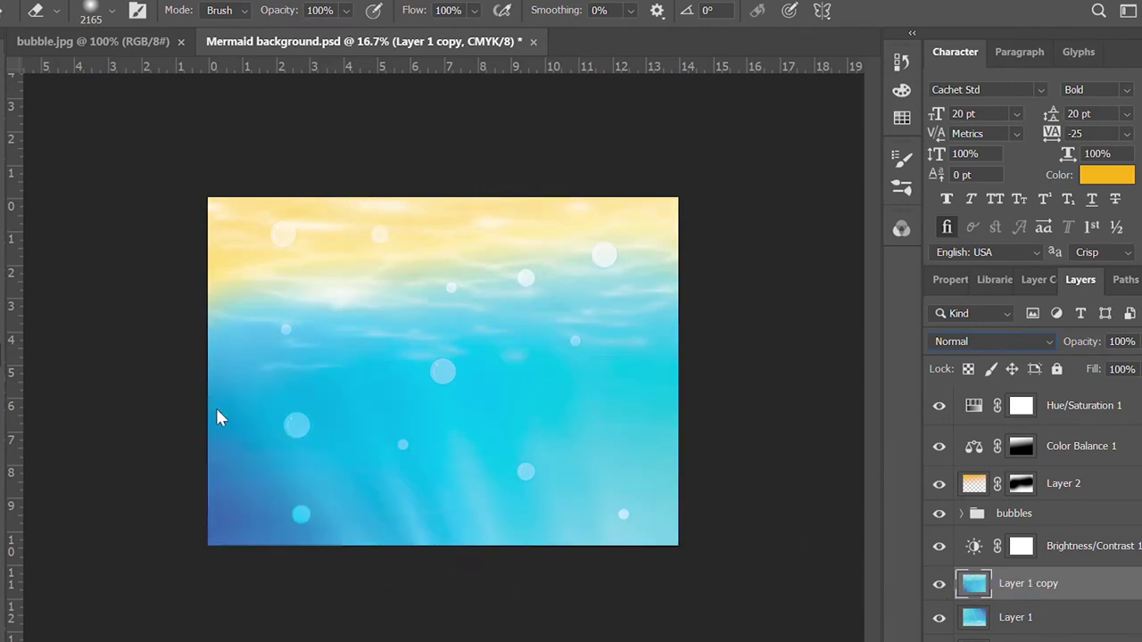
# Add a layer mask to Layer 1 copy and paint it to blend the water
pyautogui.hotkey('ctrl', 'a')
pyautogui.click(1058, 602)
pyautogui.moveTo(567, 624)
pyautogui.mouseDown()
pyautogui.moveTo(369, 523)
pyautogui.moveTo(803, 420)
pyautogui.moveTo(127, 573)
pyautogui.mouseUp()
# Cycle Layer 1 copy's blend modes until it reaches Luminosity
pyautogui.scroll(-9, 963, 346)
pyautogui.scroll(-1, 963, 346)
pyautogui.scroll(-6, 964, 347)
pyautogui.scroll(-1, 964, 346)
pyautogui.scroll(1, 964, 341)
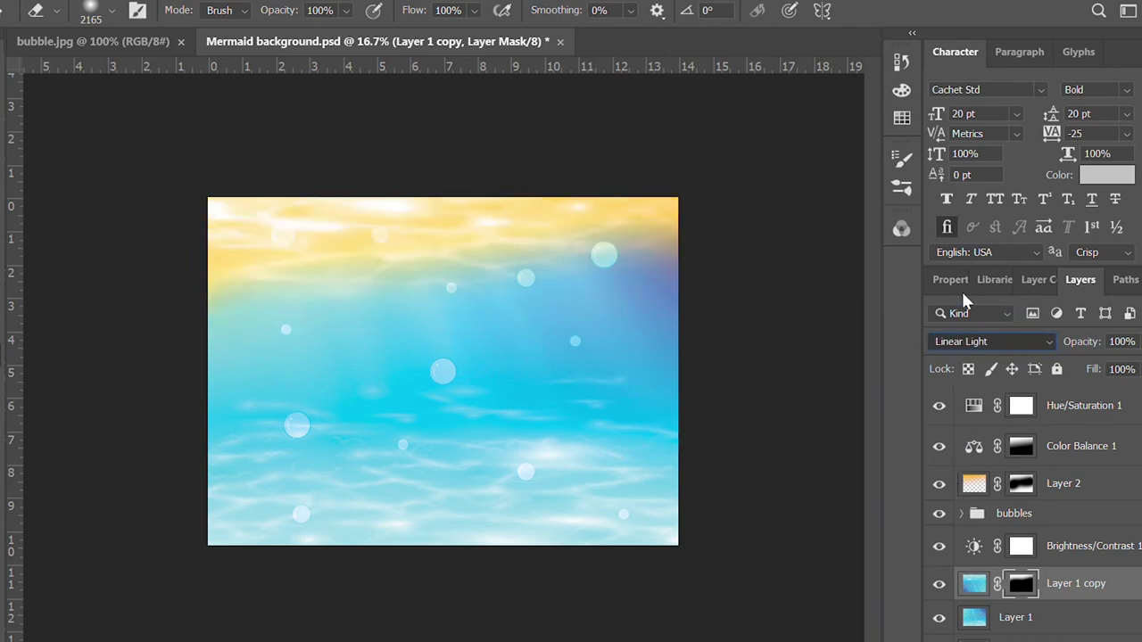
pyautogui.scroll(13, 964, 341)
pyautogui.scroll(1, 963, 341)
pyautogui.scroll(-2, 964, 341)
pyautogui.scroll(-2, 990, 341)
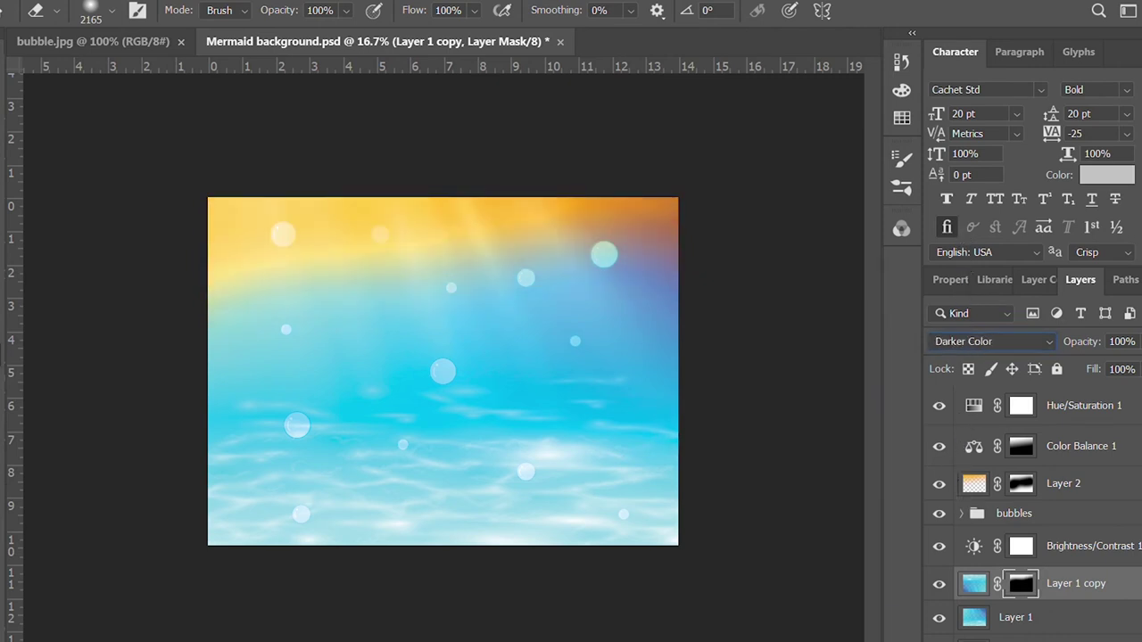
pyautogui.scroll(-1, 990, 341)
pyautogui.scroll(-3, 991, 341)
pyautogui.scroll(-2, 990, 341)
pyautogui.scroll(-2, 990, 340)
pyautogui.scroll(-2, 990, 341)
pyautogui.scroll(-4, 990, 341)
pyautogui.scroll(-4, 990, 341)
pyautogui.scroll(-2, 991, 341)
# Zoom to 25% and add a Color Balance 2 layer shifting midtones toward cyan and yellow
pyautogui.click(1091, 408)
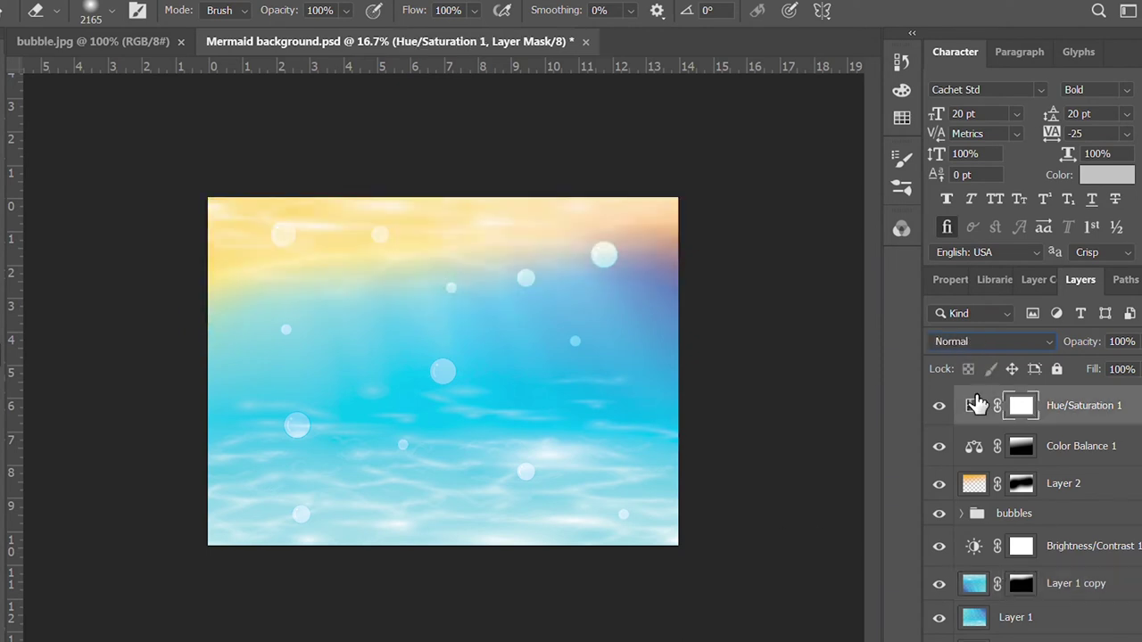
pyautogui.press('z')
pyautogui.click(755, 499)
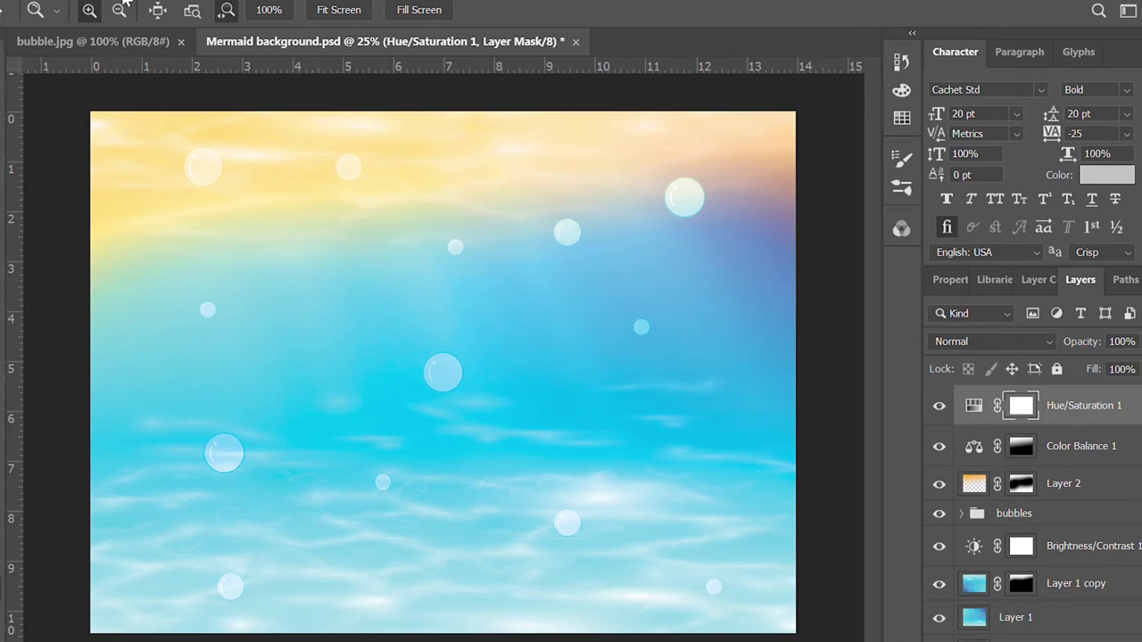
pyautogui.hotkey('ctrl', 'b')
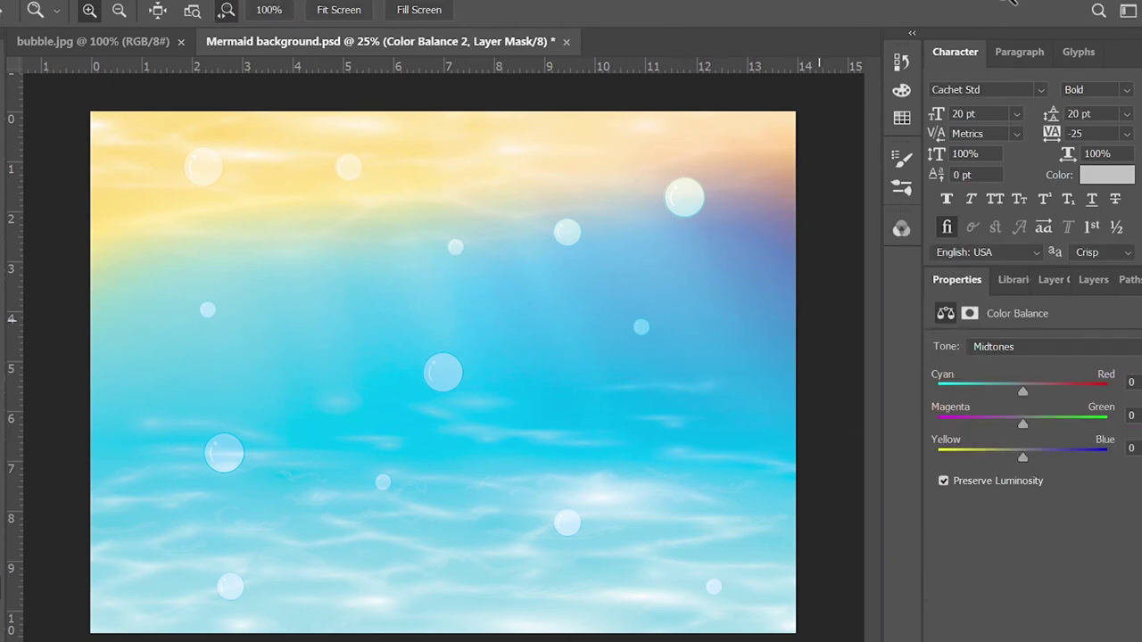
pyautogui.moveTo(1023, 390); pyautogui.dragTo(1013, 389)
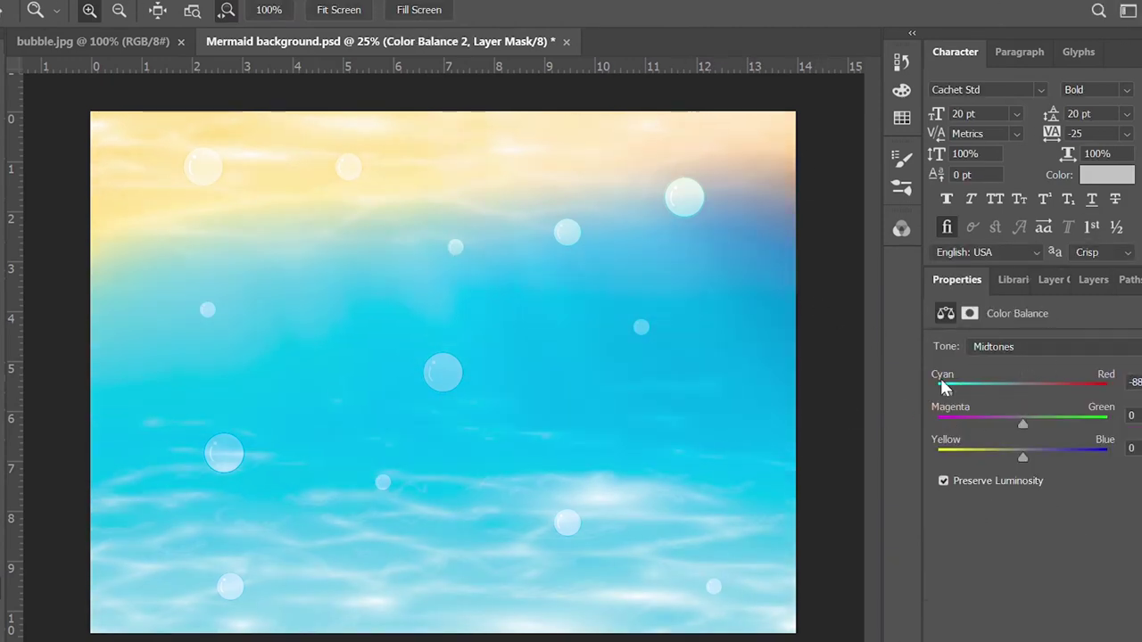
pyautogui.moveTo(1019, 454); pyautogui.dragTo(947, 458)
# Push Color Balance 2 shadows toward yellow and red, and highlights toward cyan and blue
pyautogui.click(1044, 355)
pyautogui.click(993, 330)
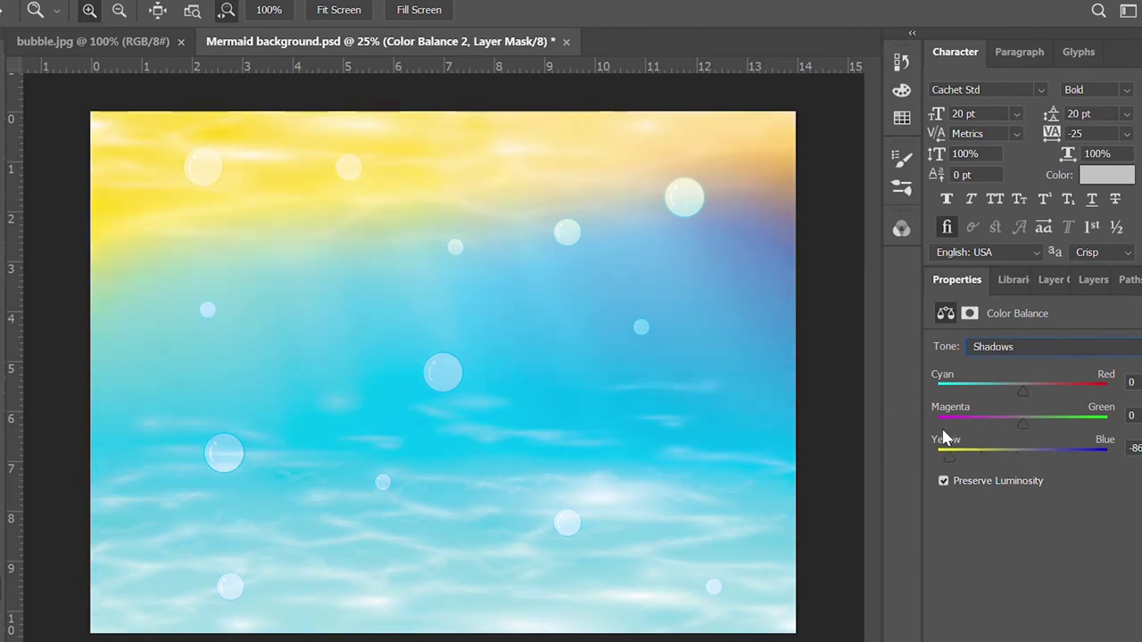
pyautogui.moveTo(1017, 385); pyautogui.dragTo(1086, 406)
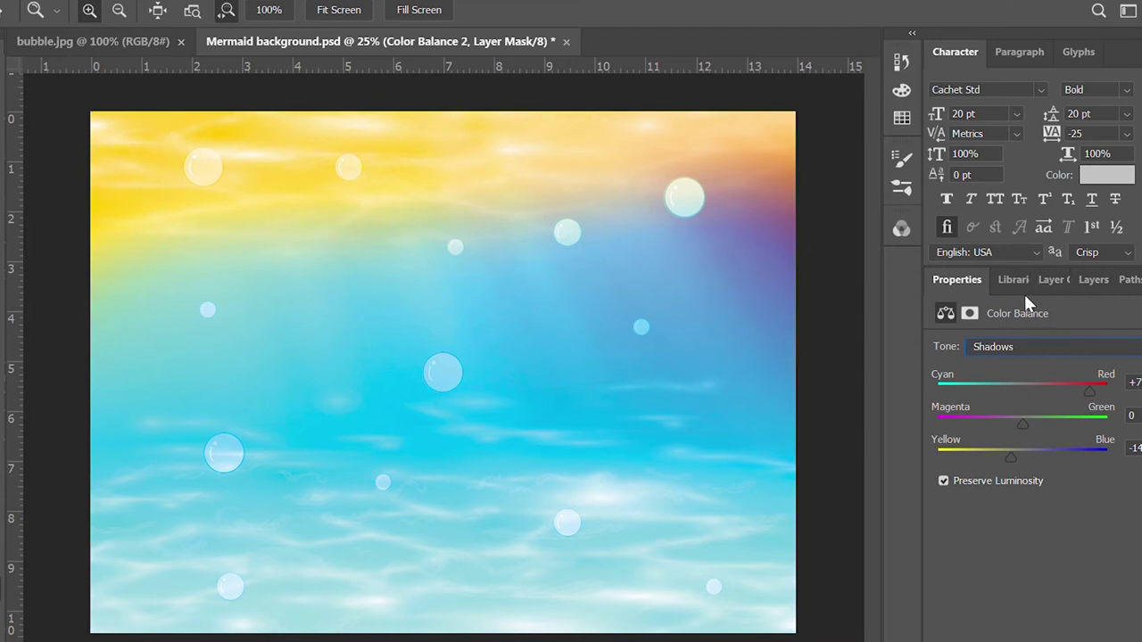
pyautogui.press('Down')
pyautogui.press('Down')
pyautogui.moveTo(1022, 390)
pyautogui.mouseDown()
pyautogui.moveTo(985, 390)
pyautogui.moveTo(1037, 390)
pyautogui.moveTo(987, 388)
pyautogui.moveTo(1023, 388)
pyautogui.moveTo(996, 389)
pyautogui.mouseUp()
pyautogui.moveTo(1023, 458); pyautogui.dragTo(1049, 458)
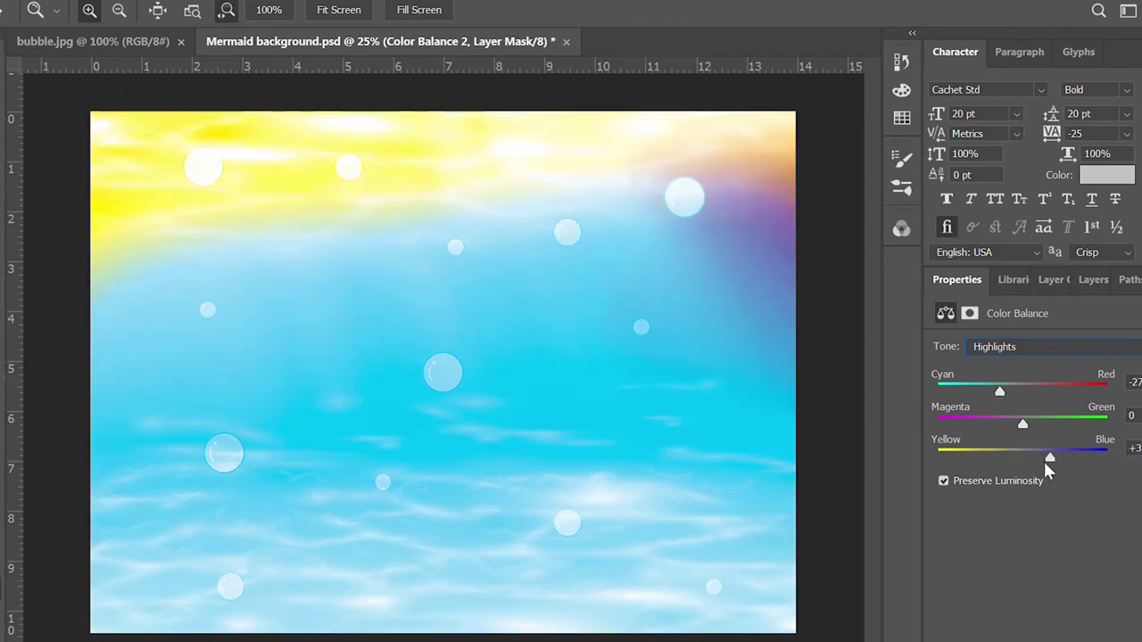
# Toggle Color Balance 2, Layer 1 copy and Layer 2 visibility to compare the scene
pyautogui.click(1085, 282)
pyautogui.click(940, 405)
pyautogui.click(940, 405)
pyautogui.click(939, 624)
pyautogui.click(939, 624)
pyautogui.click(940, 525)
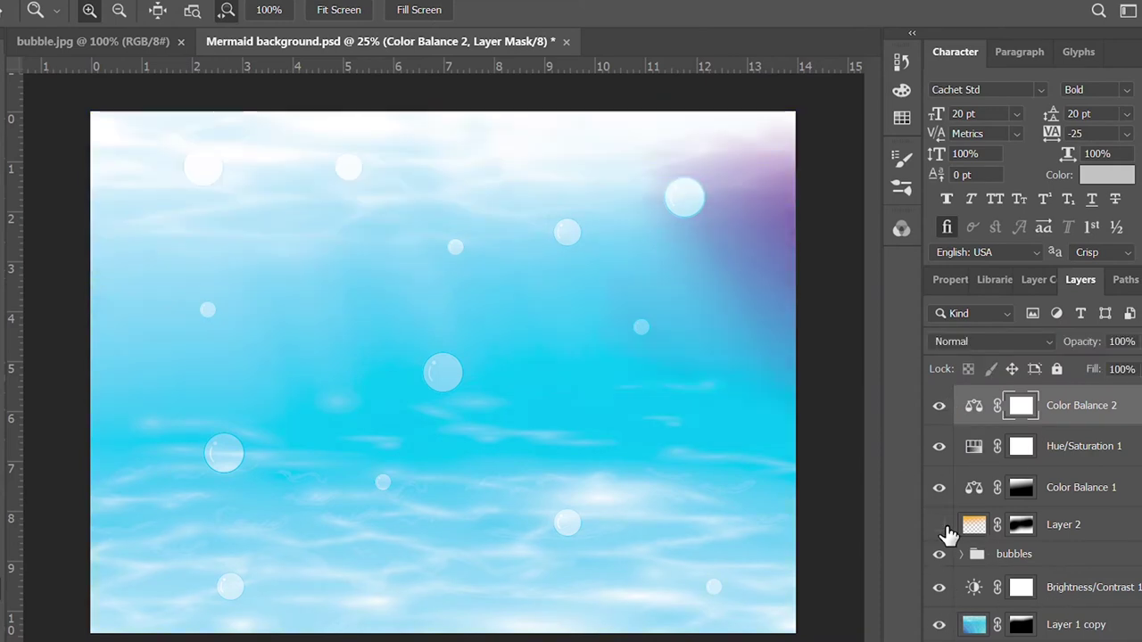
pyautogui.click(940, 525)
pyautogui.click(940, 525)
pyautogui.click(939, 524)
pyautogui.click(974, 524)
# Try a few blend modes on the orange Layer 2, then delete it
pyautogui.press('Down')
pyautogui.press('Down')
pyautogui.press('Down')
pyautogui.press('Down')
pyautogui.press('Down')
pyautogui.press('Down')
pyautogui.press('Down')
pyautogui.press('Down')
pyautogui.press('Up')
pyautogui.press('Up')
pyautogui.press('Up')
pyautogui.press('Down')
pyautogui.press('Down')
pyautogui.press('Down')
pyautogui.press('Delete')
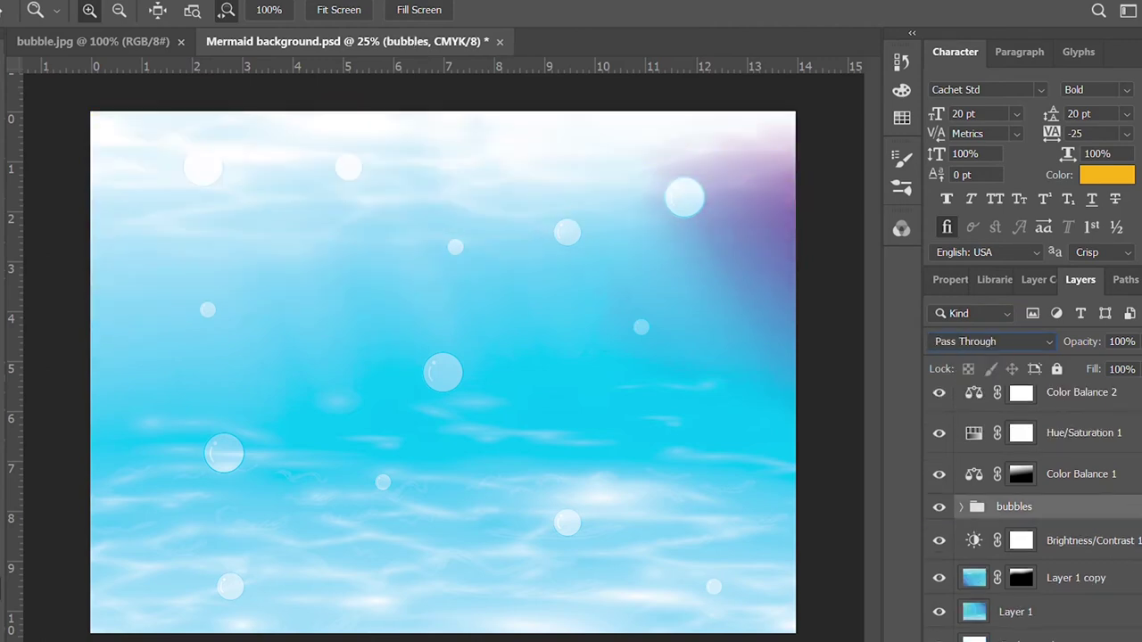
# Set Layer 1 copy's fill to 53% and save the document
pyautogui.click(1069, 405)
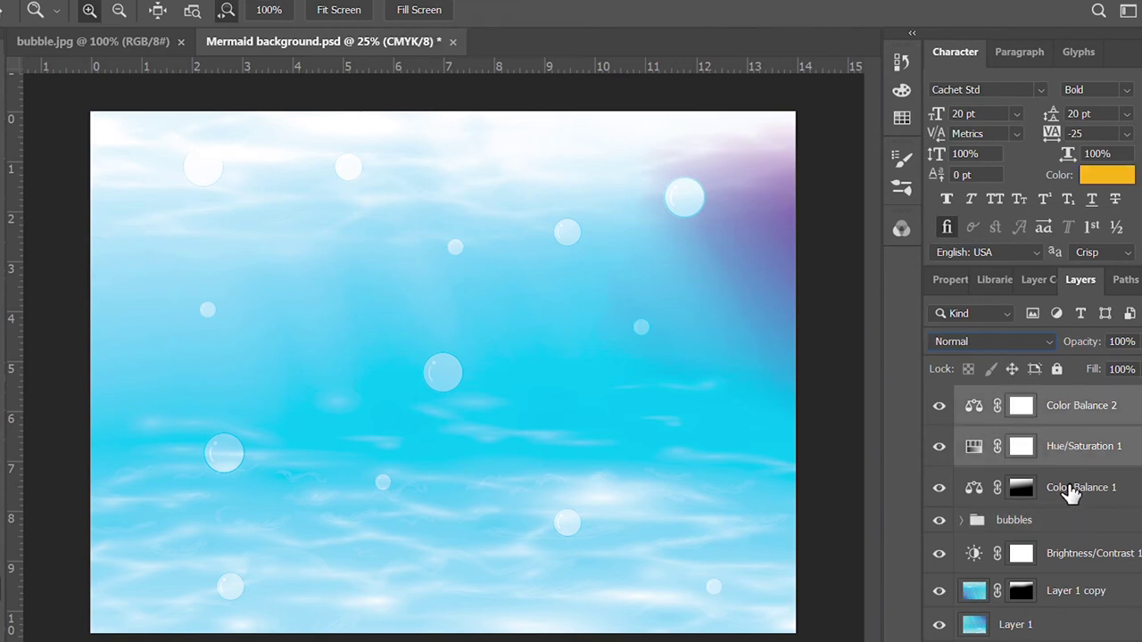
pyautogui.click(1075, 546)
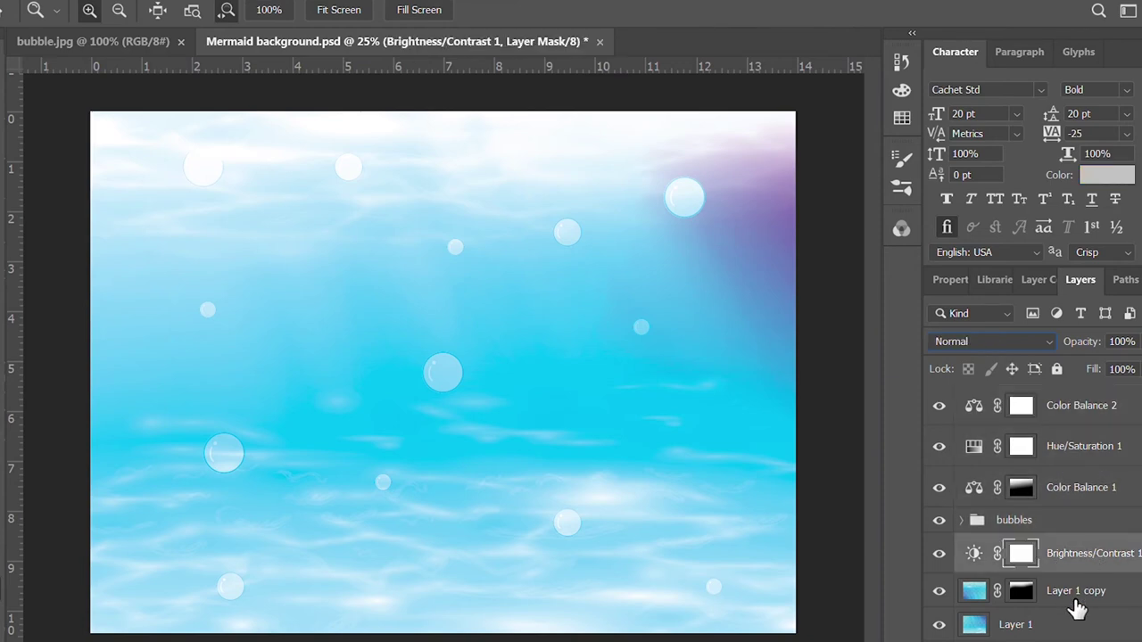
pyautogui.click(1091, 515)
pyautogui.scroll(-1, 990, 562)
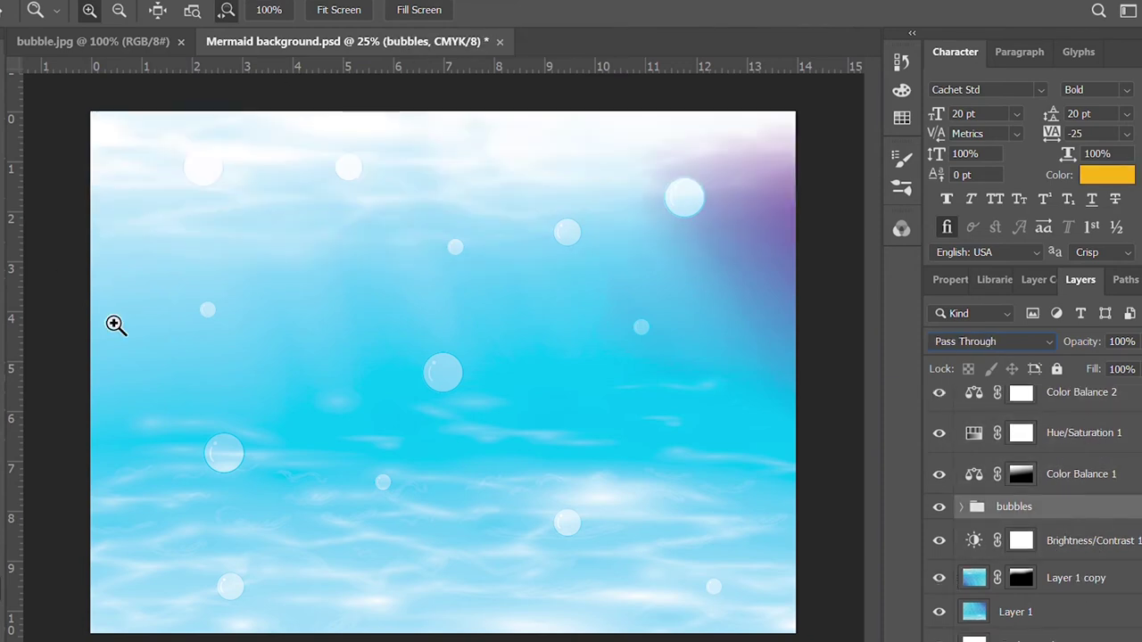
pyautogui.click(1062, 582)
pyautogui.write('53')
pyautogui.press('Return')
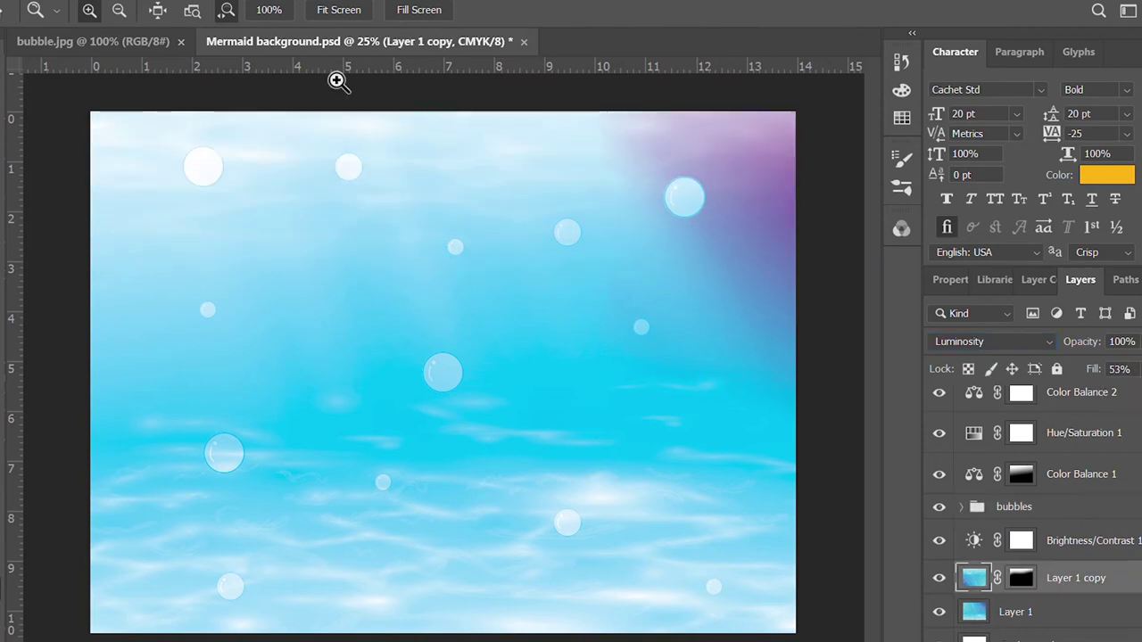
pyautogui.hotkey('ctrl', 's')
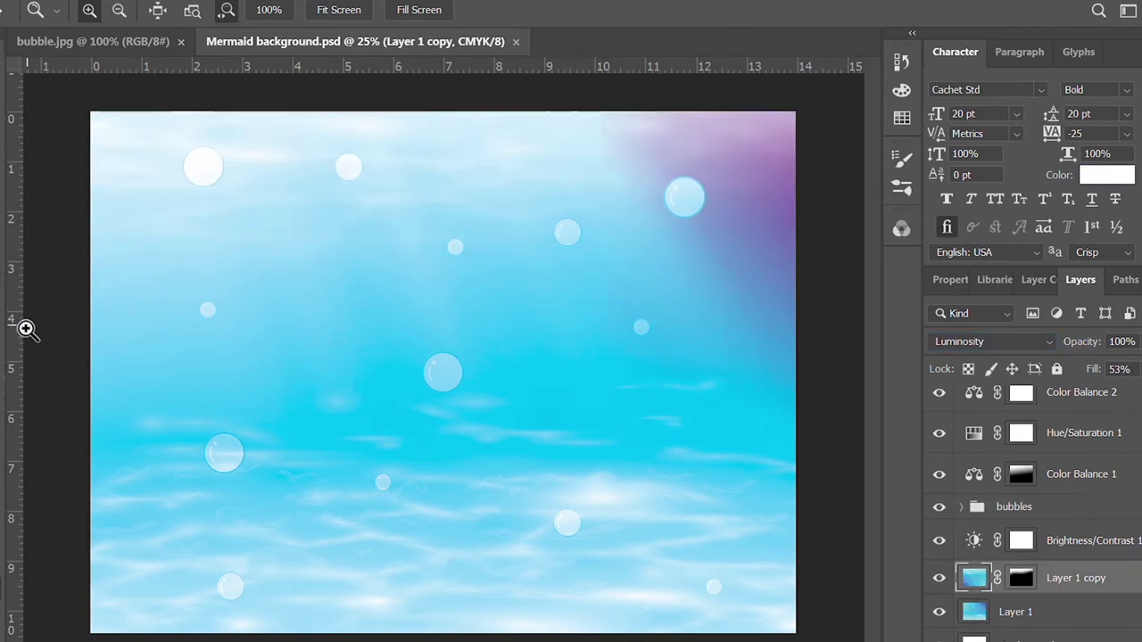
pyautogui.press('b')
pyautogui.press('[')
pyautogui.press('[')
pyautogui.press('[')
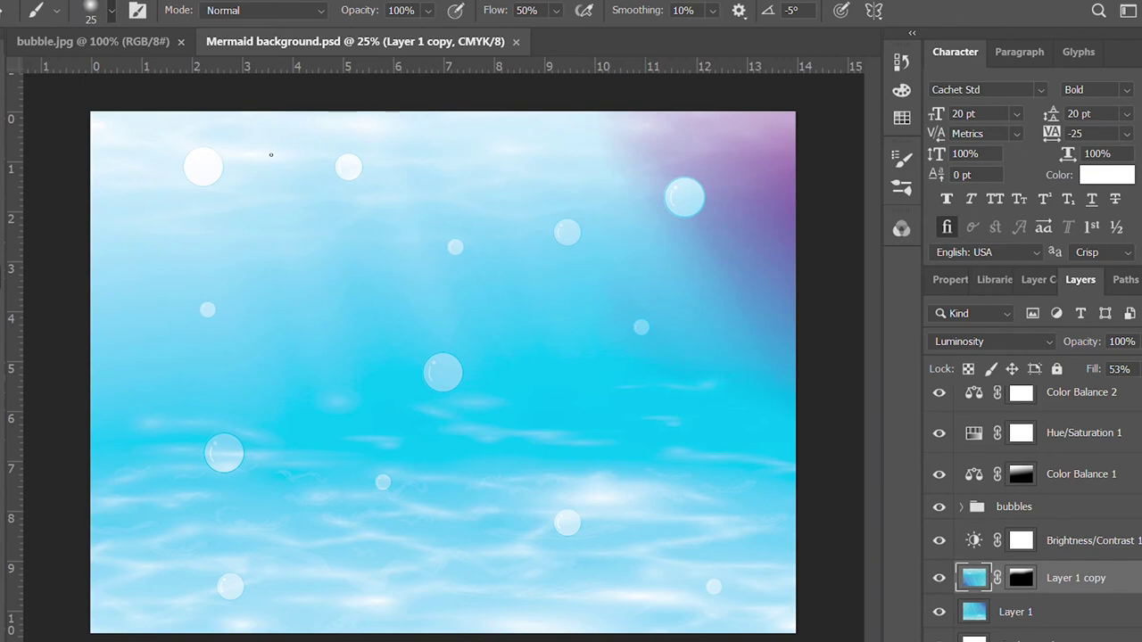
# Add a new empty layer above Brightness/Contrast 1 with a size-20 brush, and save Mermaid background.psd
pyautogui.press('[')
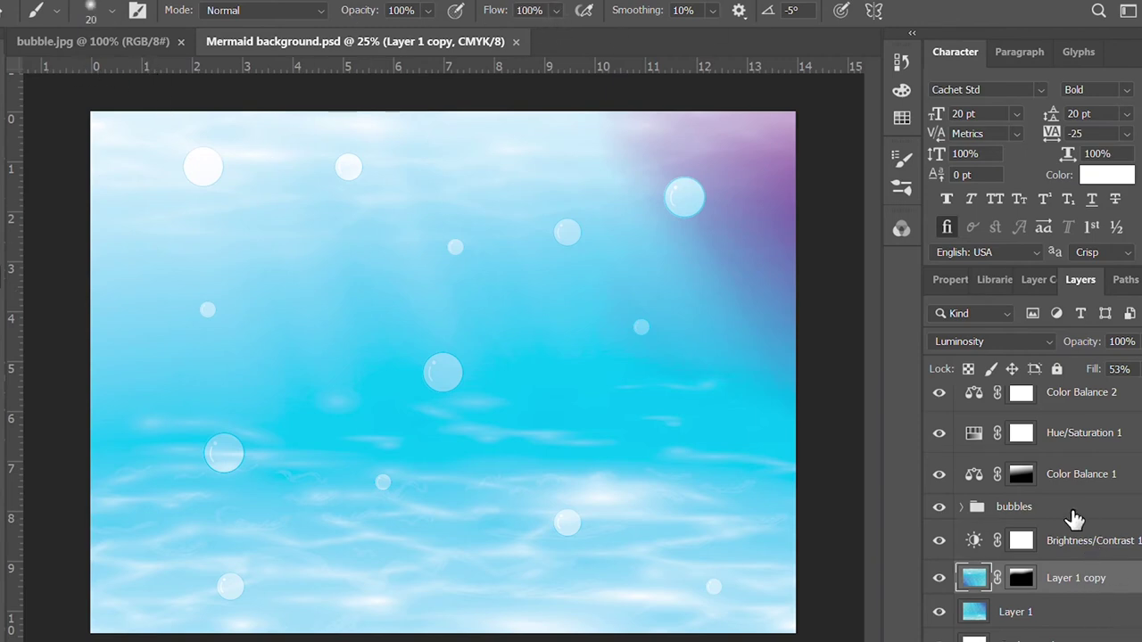
pyautogui.click(1076, 540)
pyautogui.hotkey('ctrl', 'shift', 'alt', 'n')
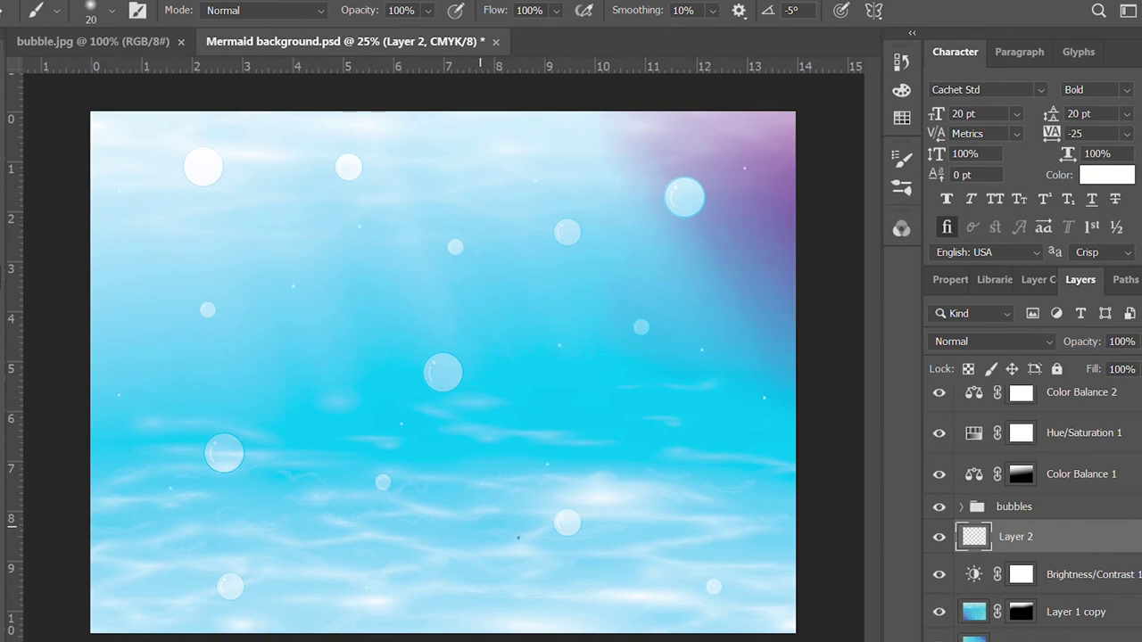
pyautogui.press('h')
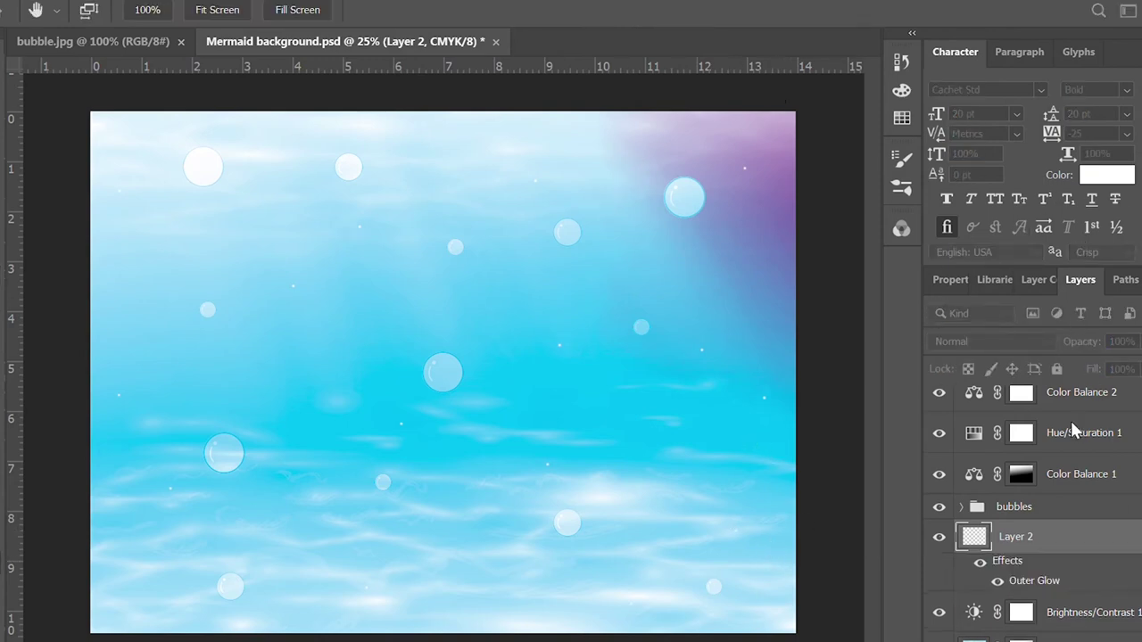
pyautogui.press('i')
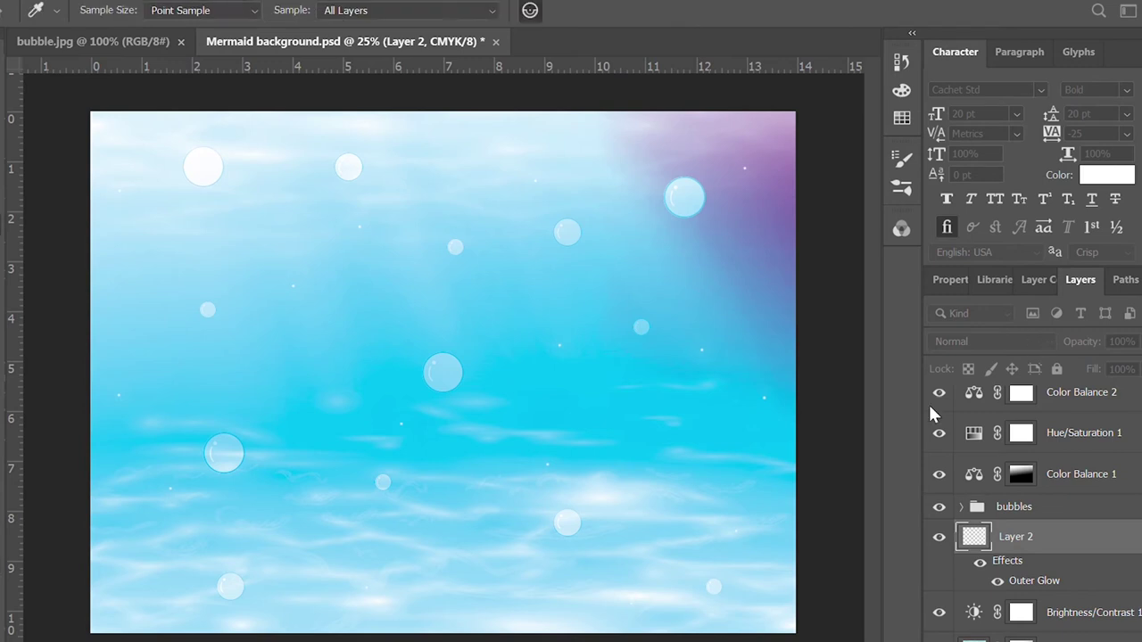
pyautogui.press('h')
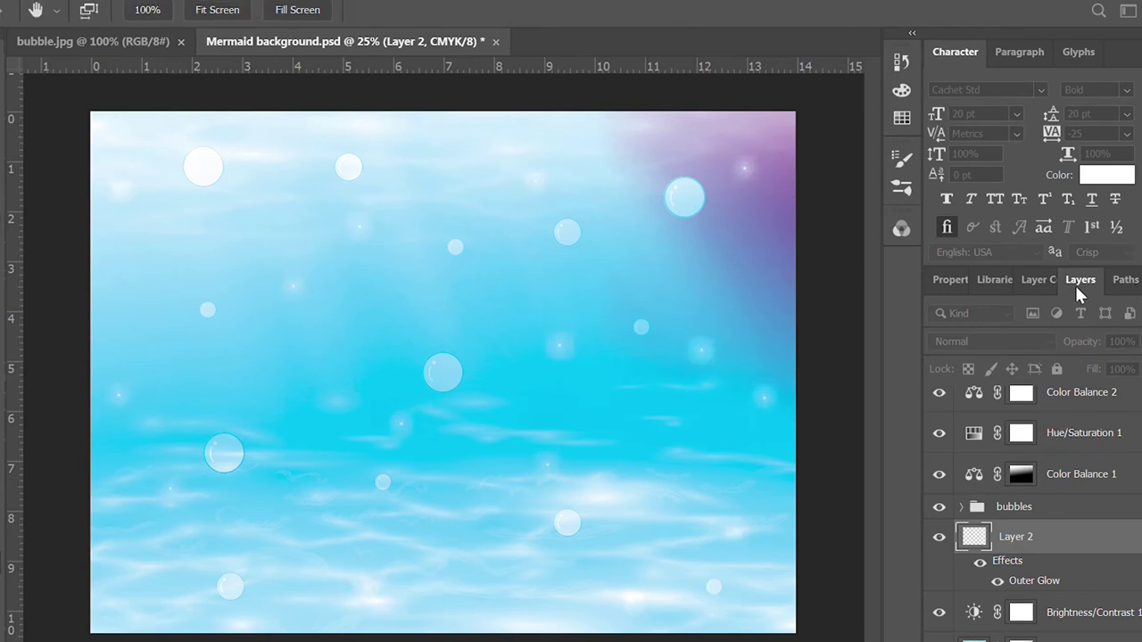
pyautogui.press('b')
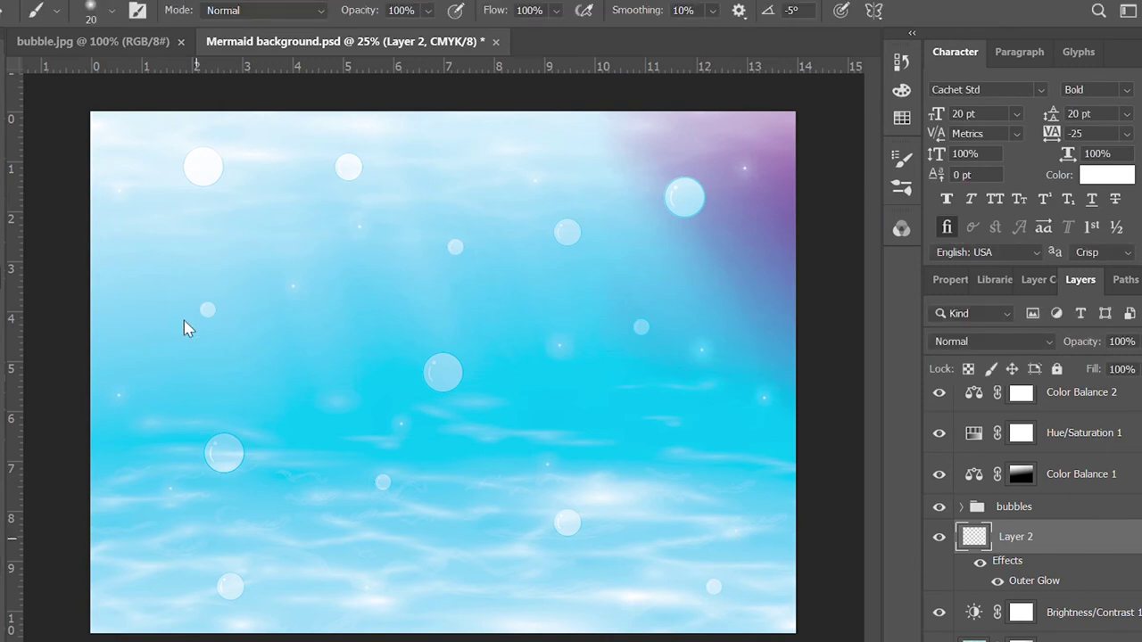
pyautogui.hotkey('ctrl', 's')
# Expand the bubbles group and lower the top bubble layer's fill to 80%
pyautogui.scroll(-2, 1044, 473)
pyautogui.click(962, 438)
pyautogui.click(1021, 442)
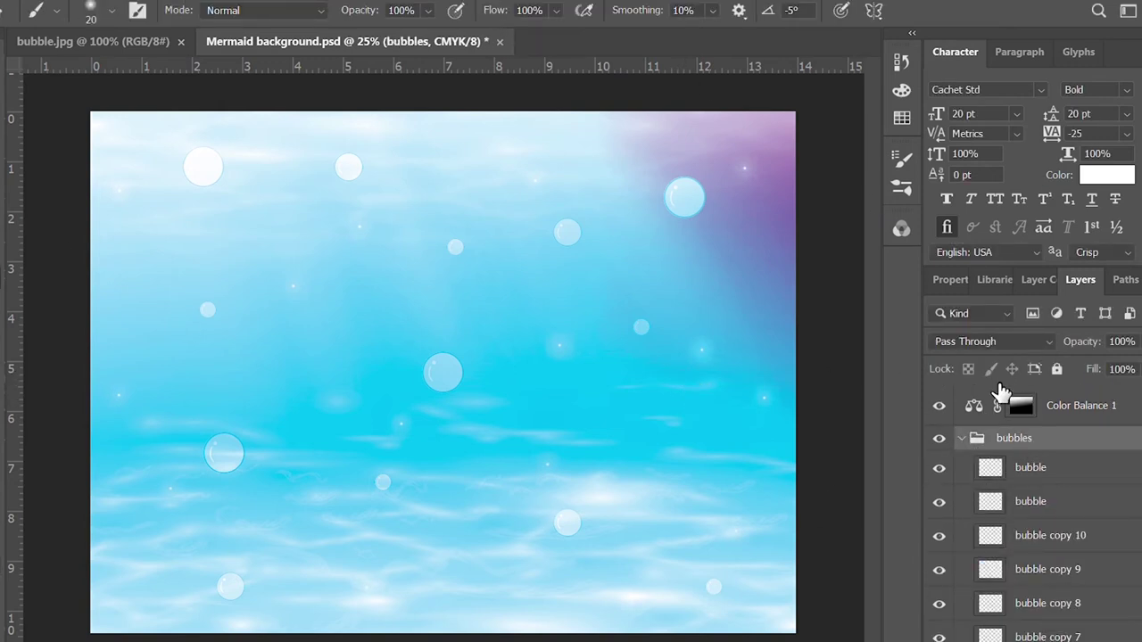
pyautogui.click(1058, 471)
pyautogui.moveTo(1141, 371)
pyautogui.mouseDown()
pyautogui.moveTo(1103, 393)
pyautogui.moveTo(1141, 393)
pyautogui.mouseUp()
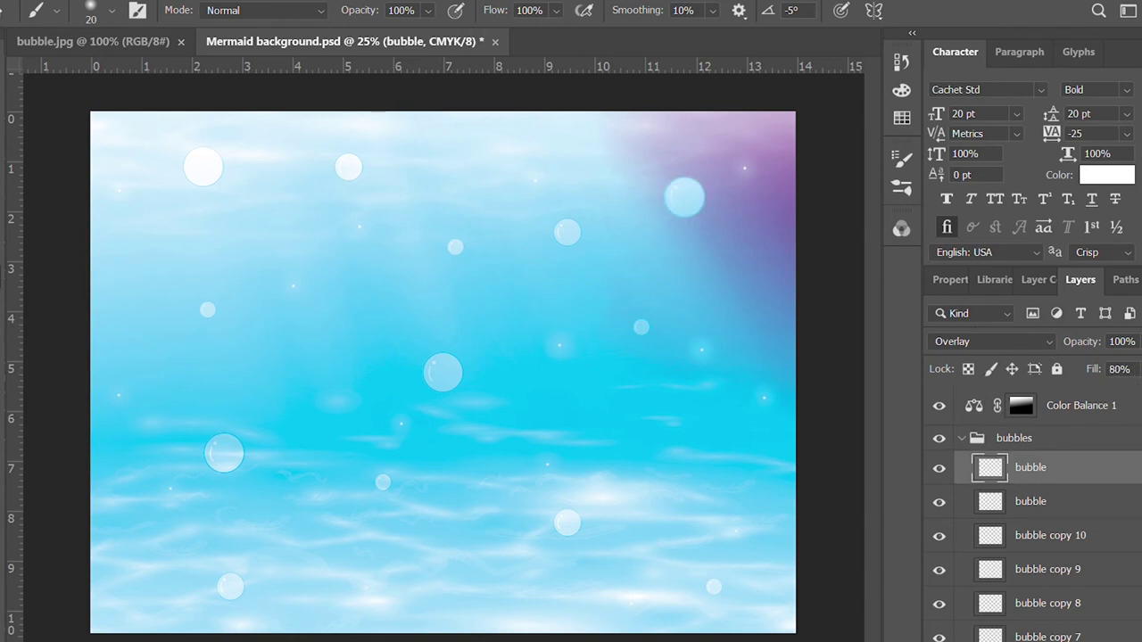
# Check each remaining bubble layer, from the second bubble down to the bottom one
pyautogui.click(1058, 497)
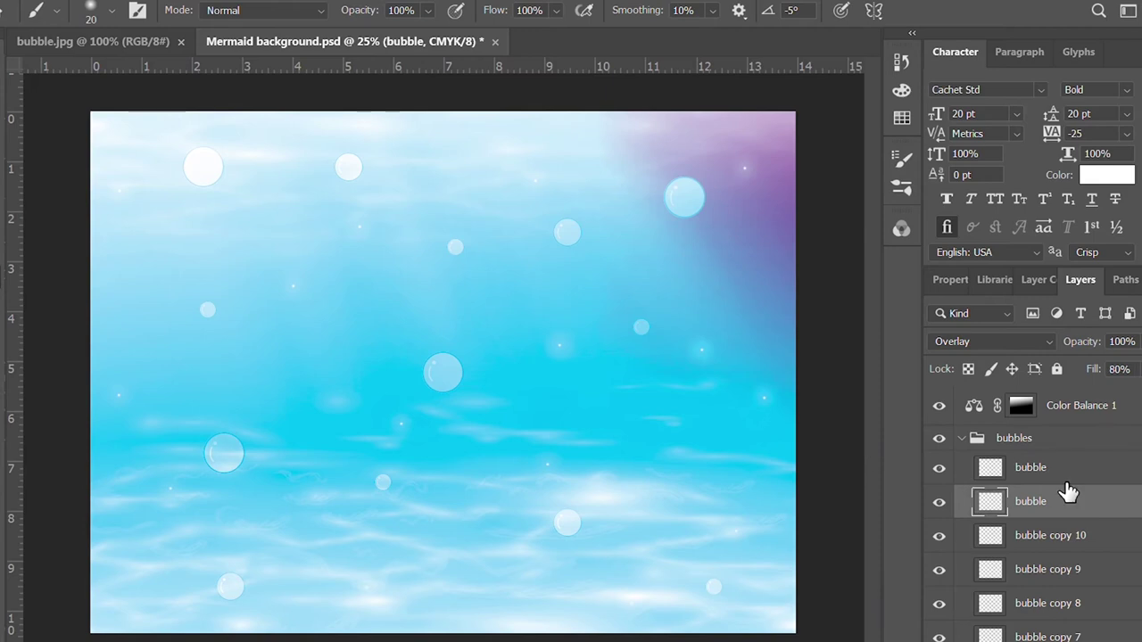
pyautogui.click(1061, 539)
pyautogui.click(1071, 571)
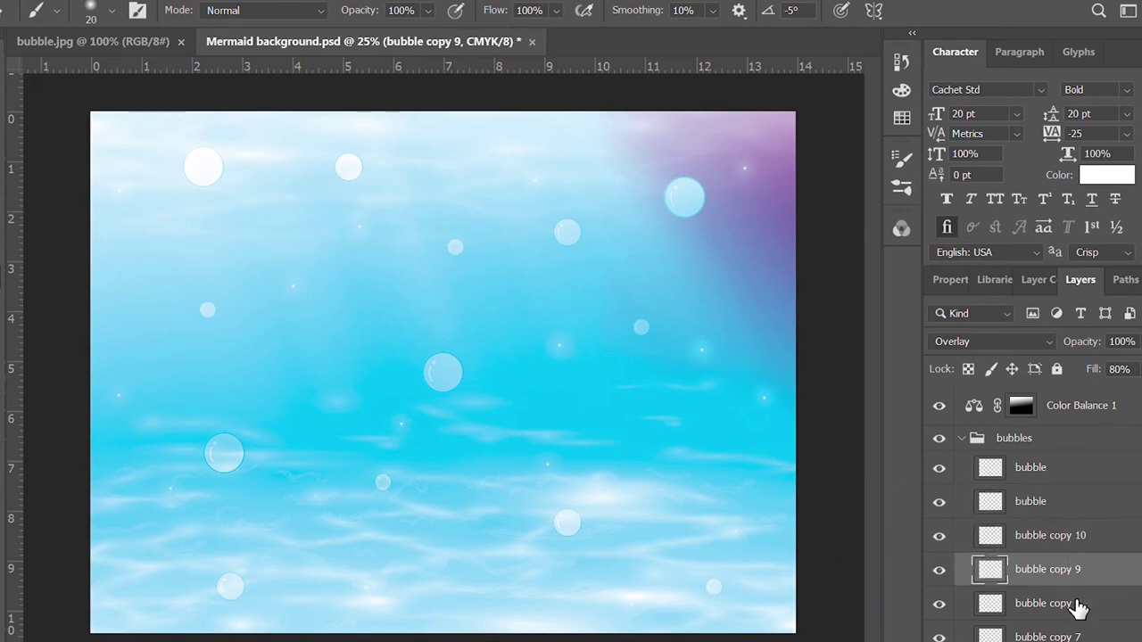
pyautogui.click(1076, 604)
pyautogui.scroll(-3, 1050, 535)
pyautogui.click(1082, 433)
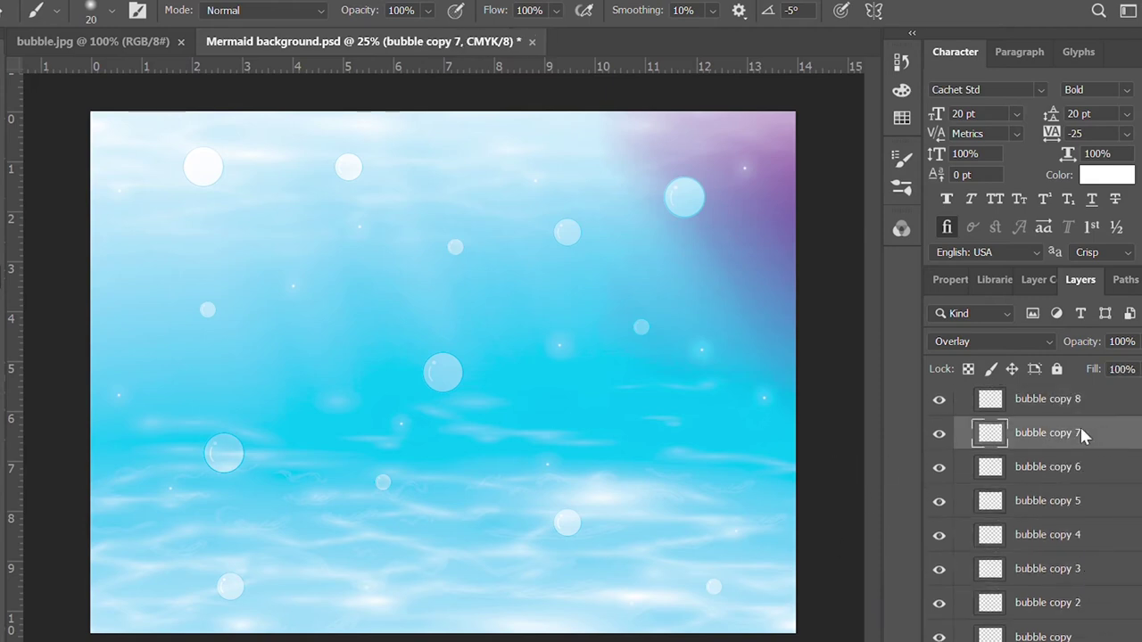
pyautogui.click(1088, 469)
pyautogui.click(1126, 503)
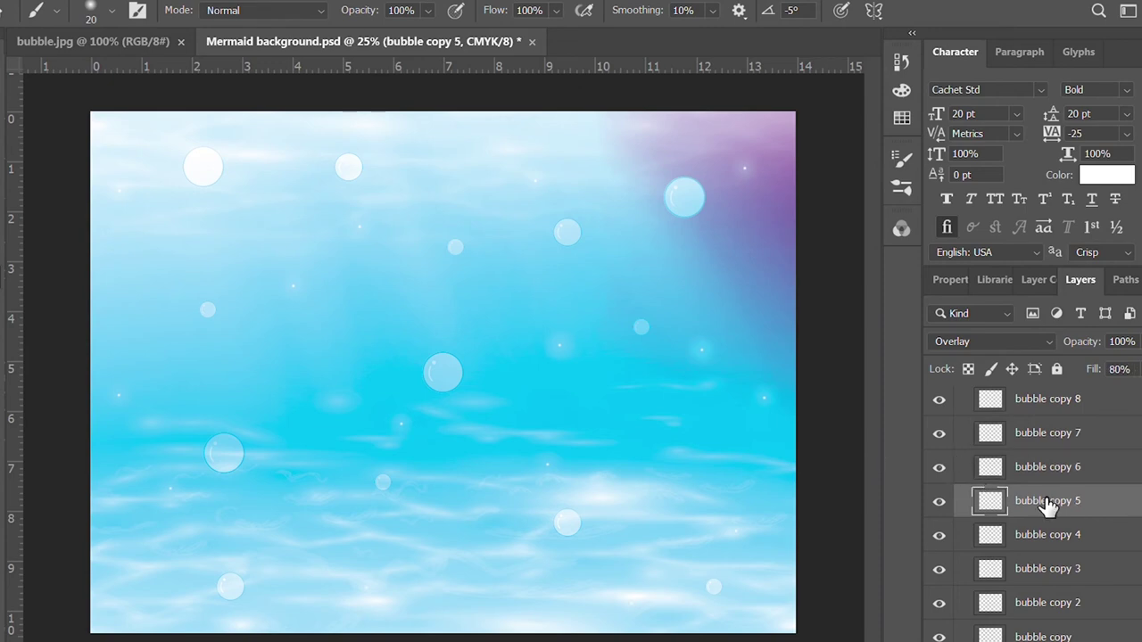
pyautogui.click(1084, 537)
pyautogui.click(1080, 568)
pyautogui.click(1078, 600)
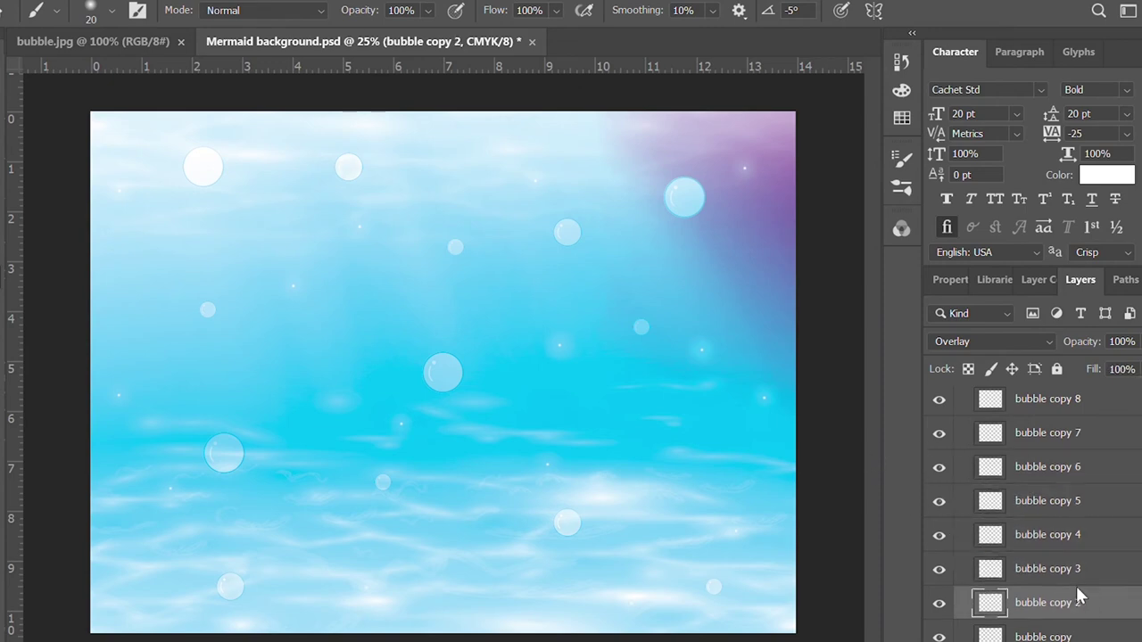
pyautogui.scroll(-1, 1097, 589)
pyautogui.click(1055, 554)
pyautogui.click(1058, 588)
pyautogui.hotkey('shift', '8')
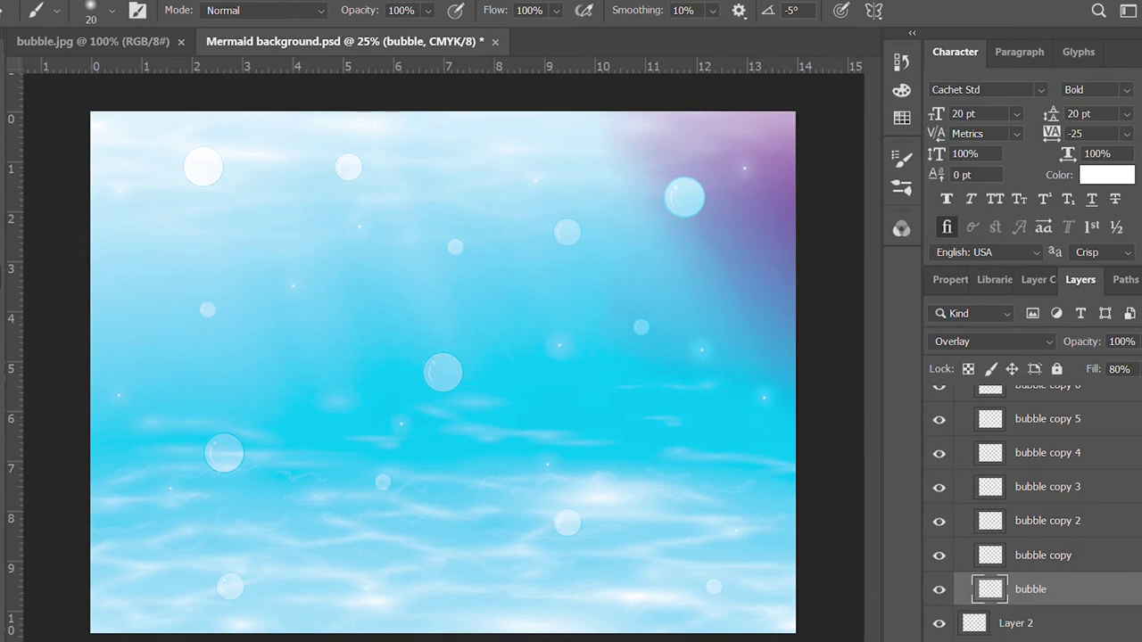
# Collapse the bubbles group and compare the scene with the Color Balance 1 purple tint on and off
pyautogui.scroll(5, 1088, 429)
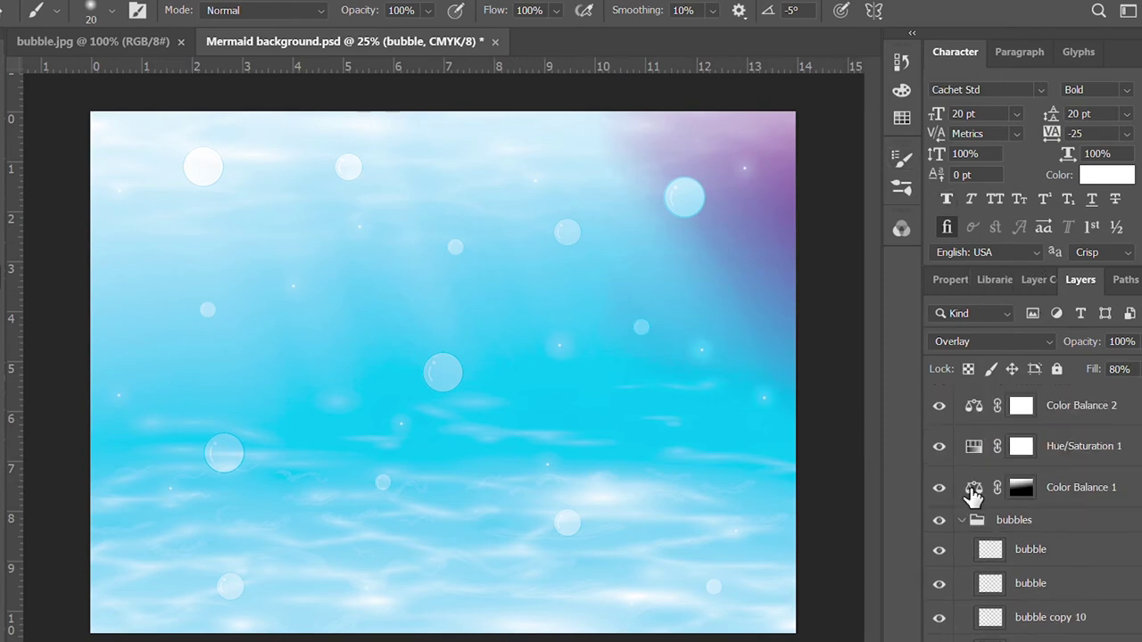
pyautogui.click(969, 524)
pyautogui.click(960, 521)
pyautogui.click(939, 487)
pyautogui.click(938, 487)
pyautogui.click(939, 487)
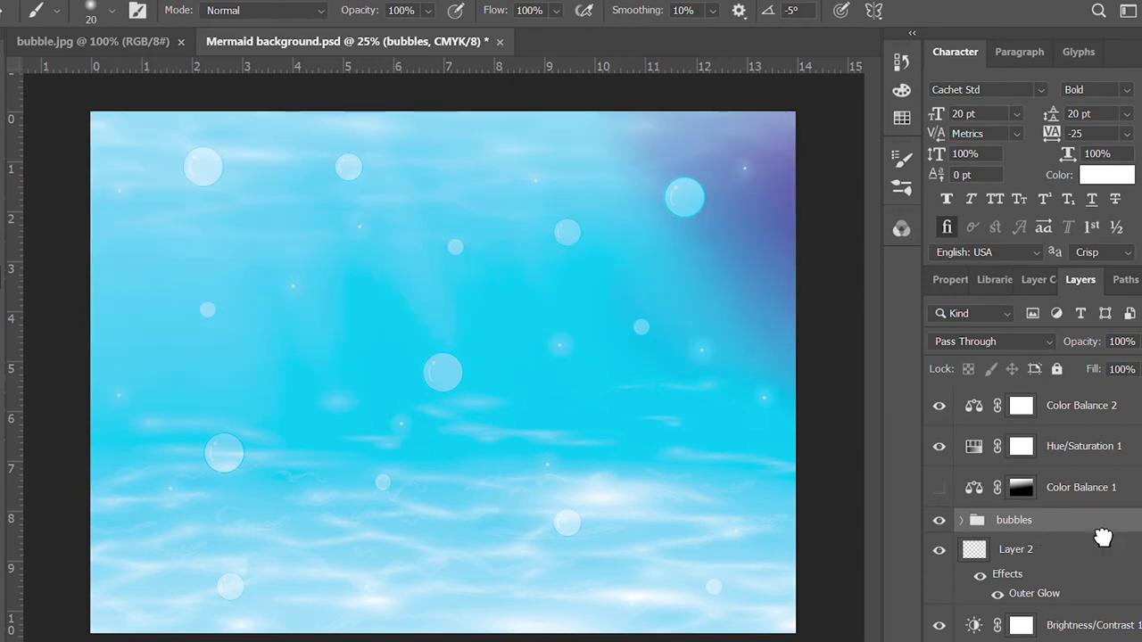
pyautogui.click(939, 487)
# Set the Color Balance 1 tint's blend mode to Soft Light and compare it on and off
pyautogui.click(1115, 487)
pyautogui.press('Down')
pyautogui.press('Down')
pyautogui.press('Down')
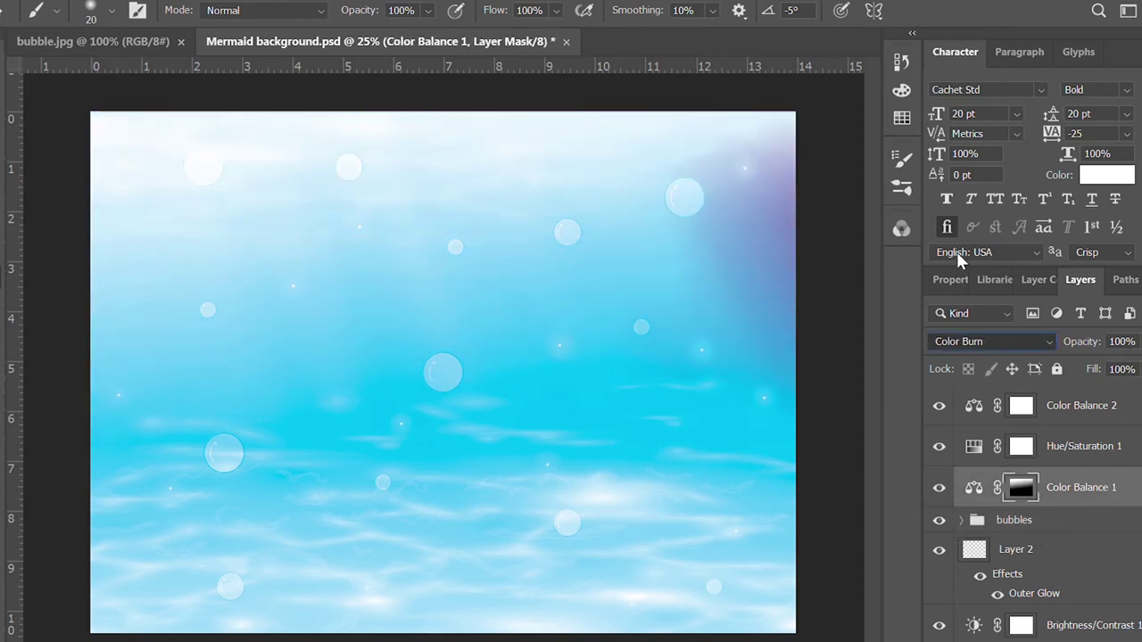
pyautogui.press('Down')
pyautogui.press('Down')
pyautogui.press('Down')
pyautogui.press('Down')
pyautogui.press('Down')
pyautogui.press('Down')
pyautogui.press('Down')
pyautogui.press('Down')
pyautogui.press('Down')
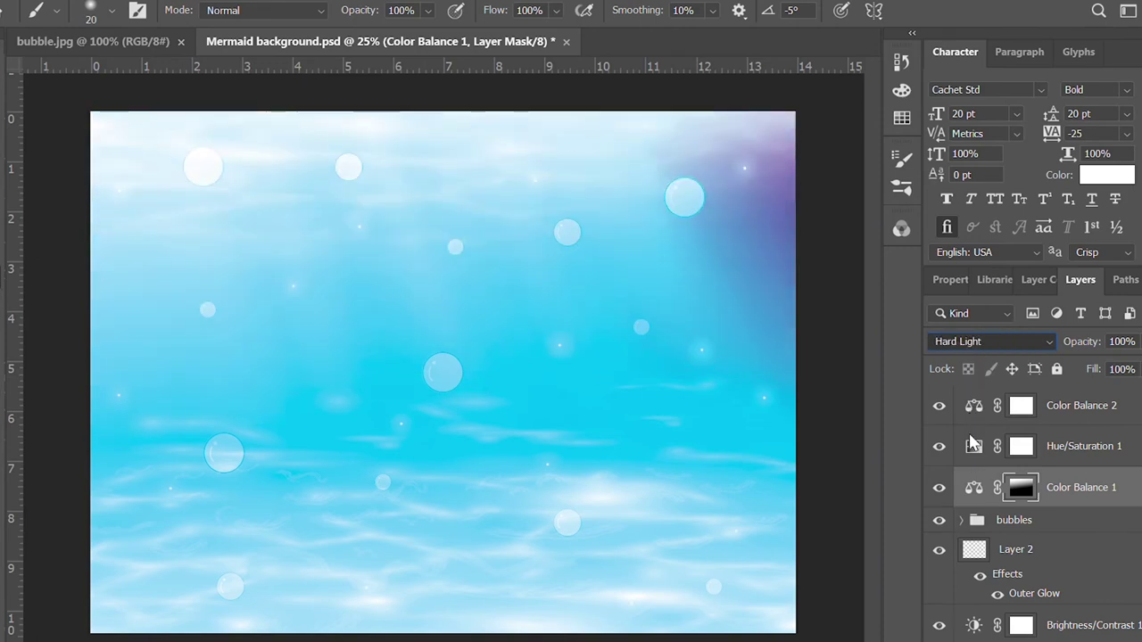
pyautogui.press('Up')
pyautogui.click(939, 487)
pyautogui.click(940, 488)
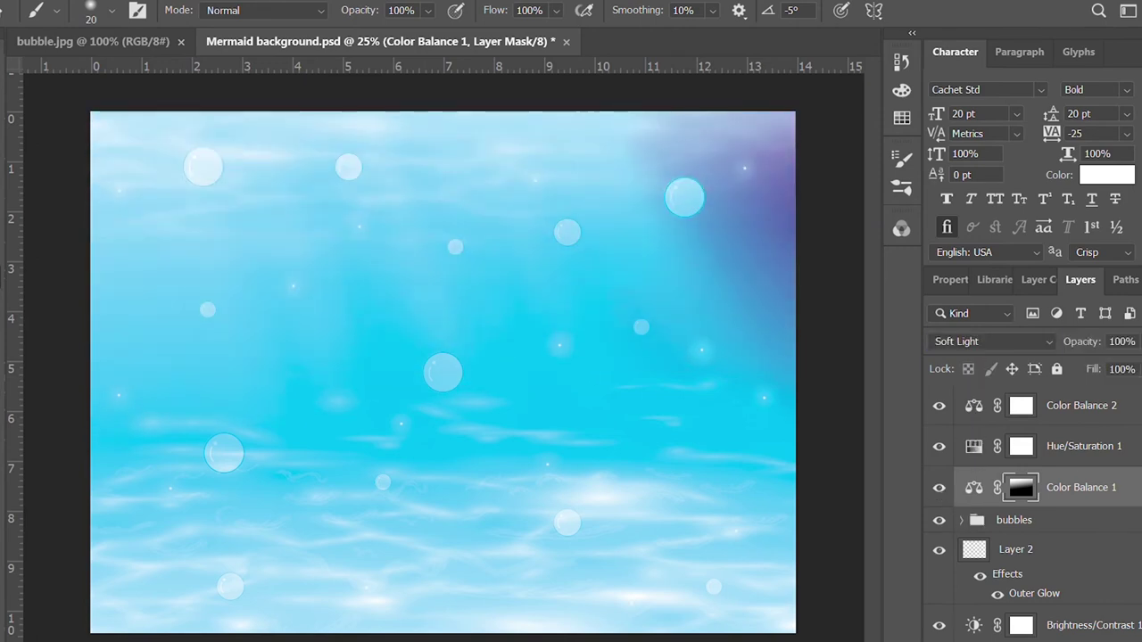
# Save the scene and close bubble.jpg
pyautogui.hotkey('ctrl', 's')
pyautogui.click(181, 41)
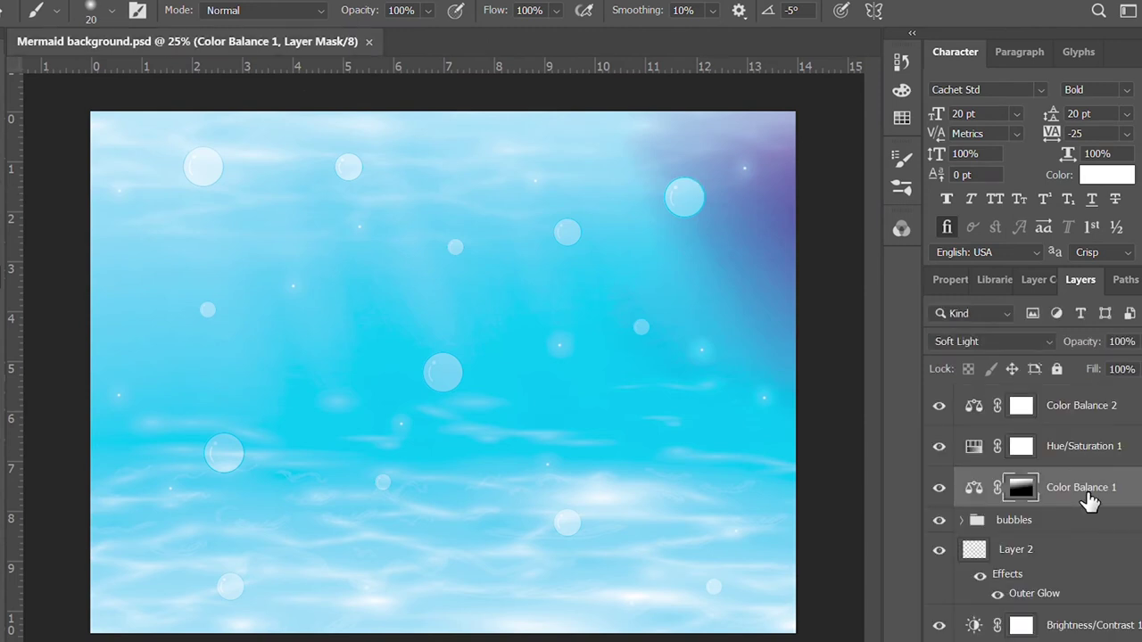
pyautogui.keyDown('shift'); pyautogui.click(1079, 419); pyautogui.keyUp('shift')
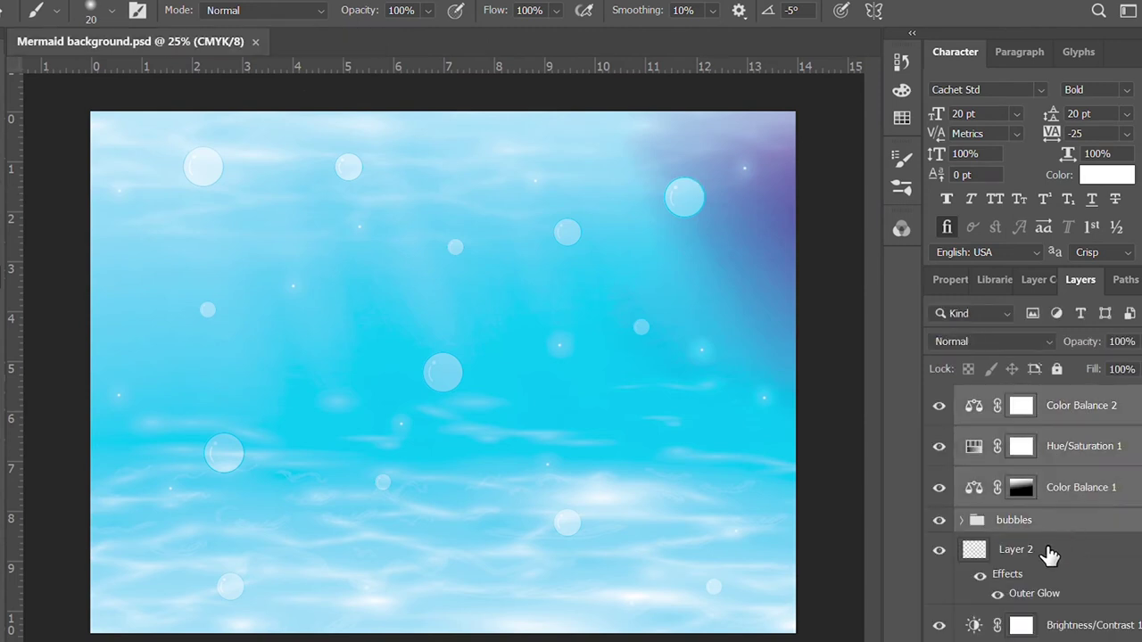
# Duplicate the selected scene layers, merge the copies into one layer, and save
pyautogui.scroll(-1, 1106, 589)
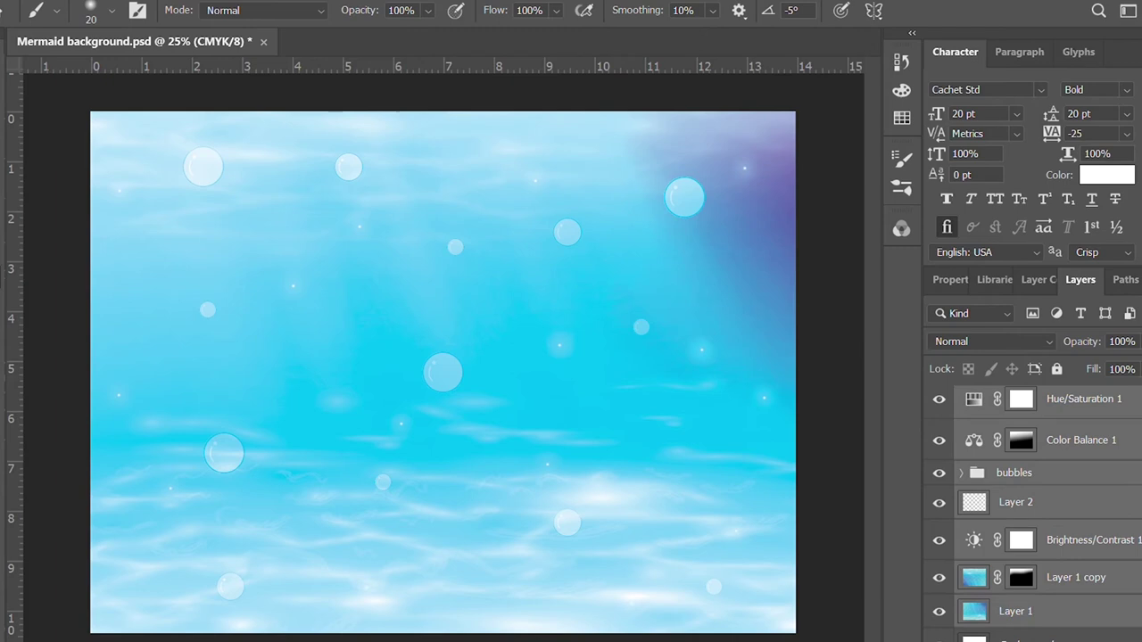
pyautogui.hotkey('ctrl', 'j')
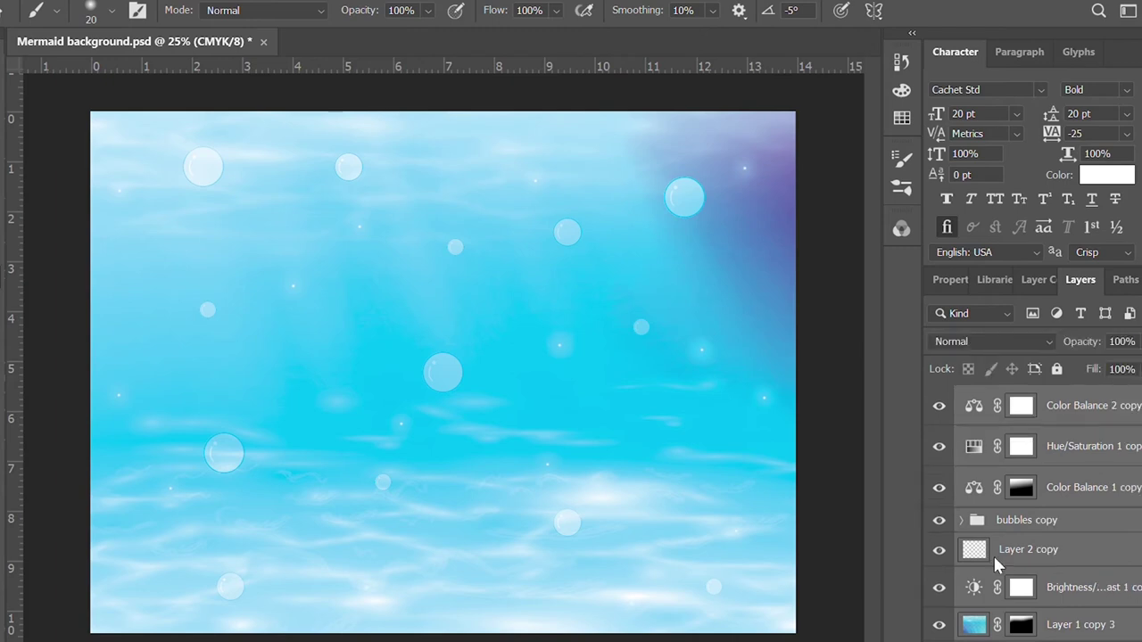
pyautogui.hotkey('ctrl', 'e')
pyautogui.hotkey('ctrl', 's')
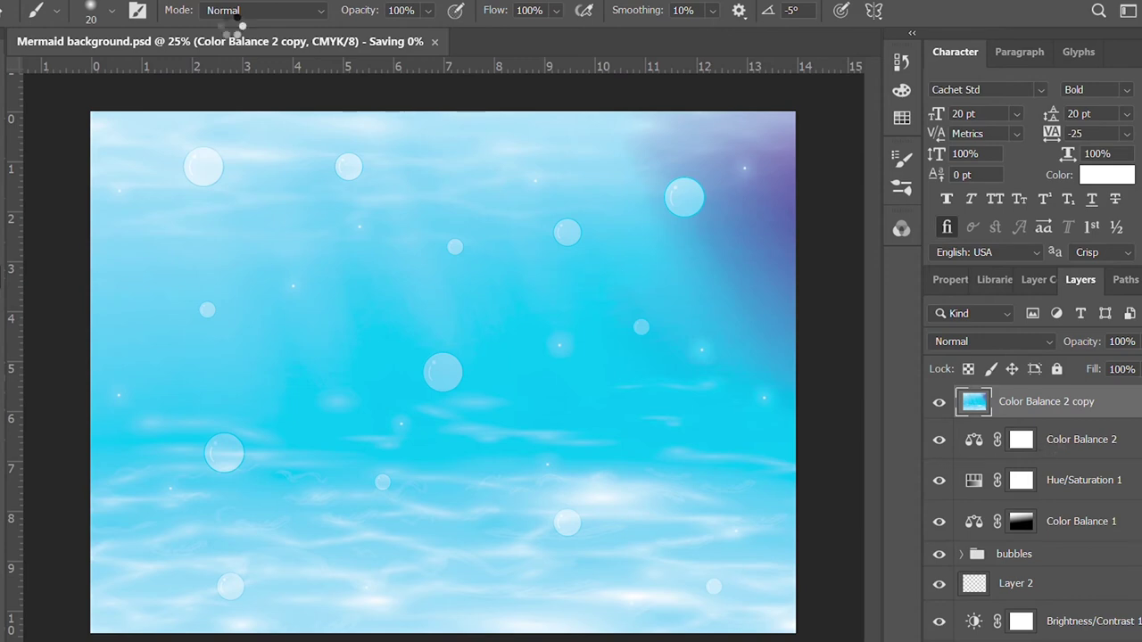
# Duplicate the merged scene layer for the lens-flare sun, save, and duplicate it again
pyautogui.hotkey('ctrl', 'j')
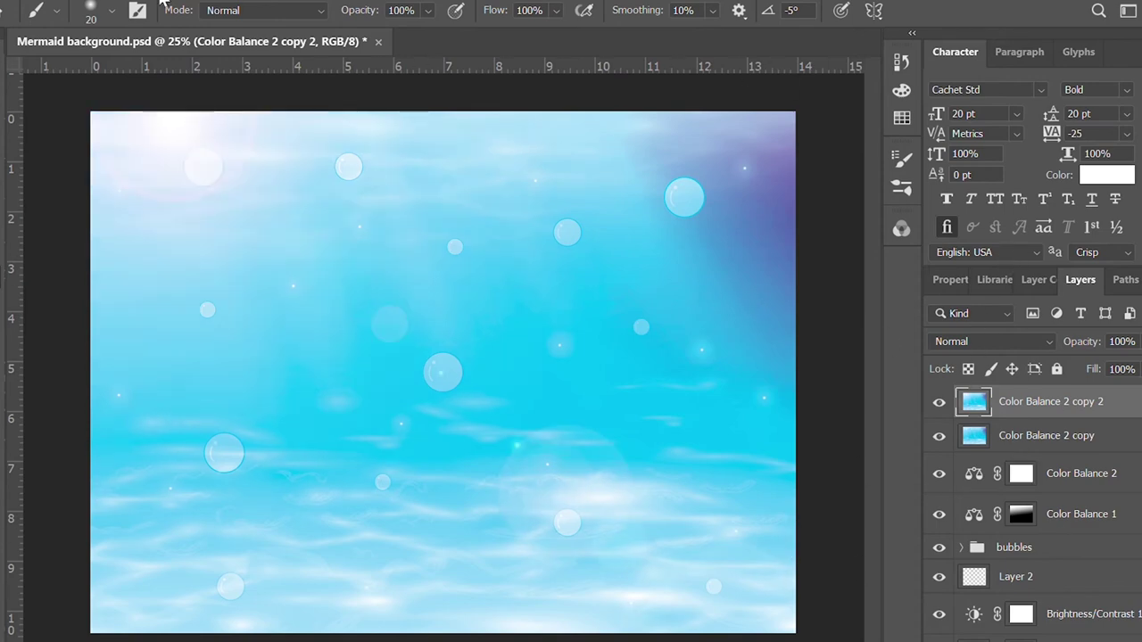
pyautogui.press('h')
pyautogui.press('b')
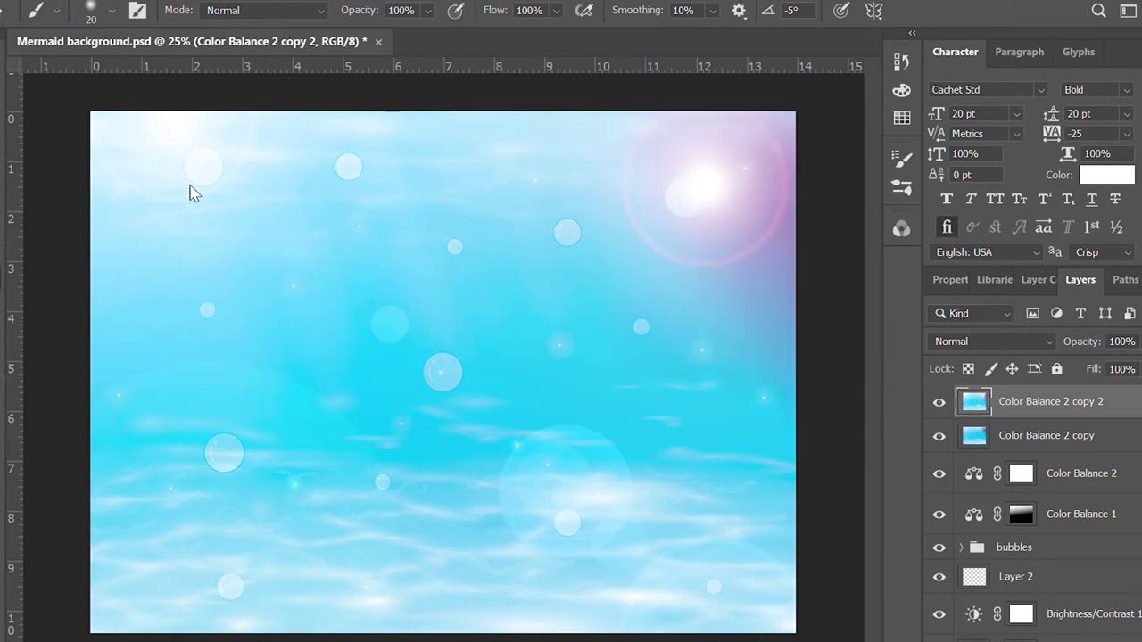
pyautogui.press('h')
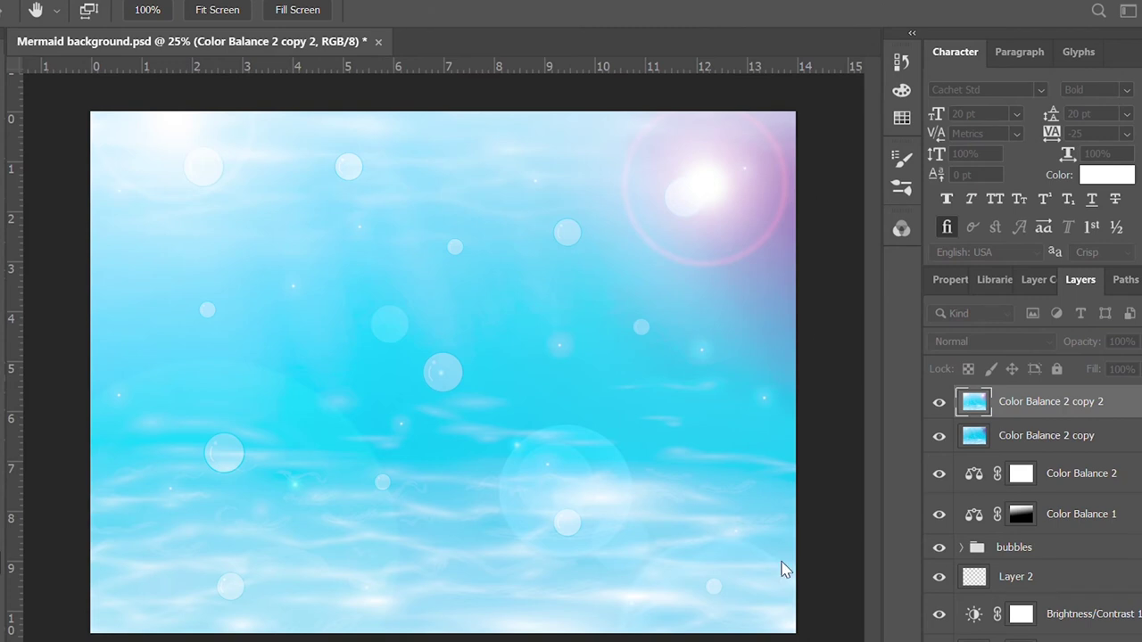
pyautogui.press('b')
pyautogui.hotkey('ctrl', 's')
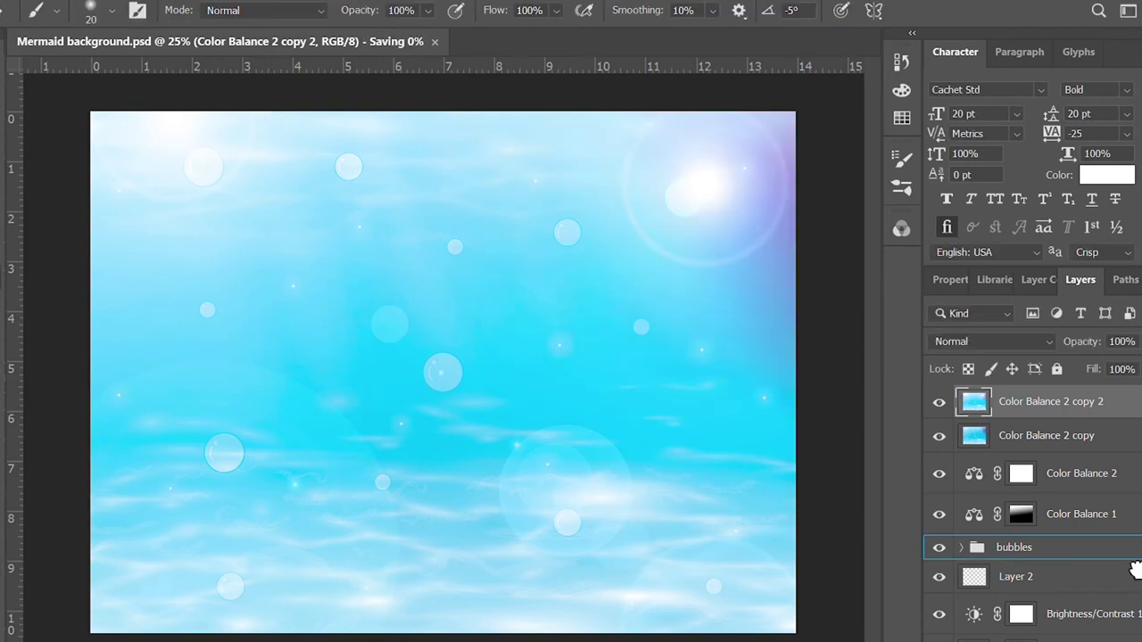
pyautogui.hotkey('ctrl', 'j')
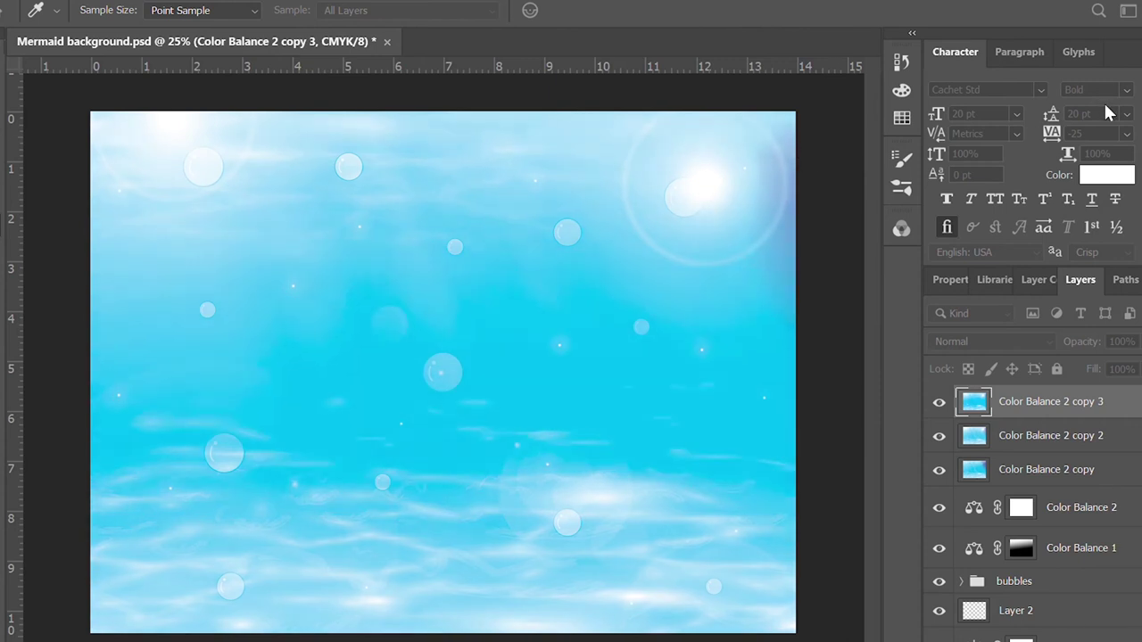
# Return to the Brush tool and save the underwater background
pyautogui.press('b')
pyautogui.hotkey('ctrl', 's')
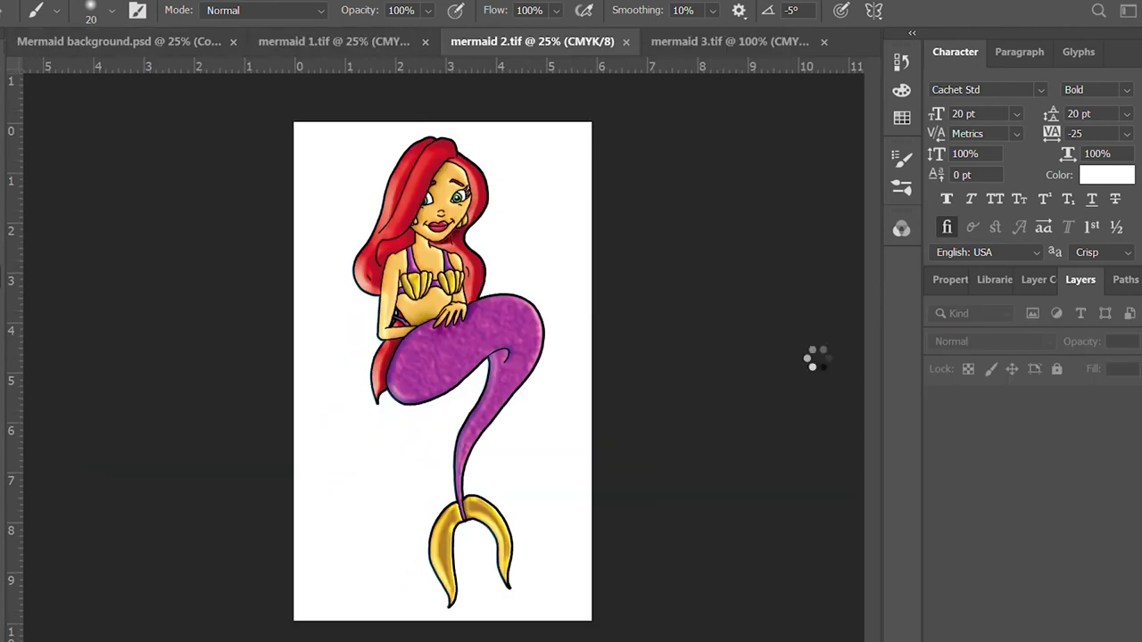
# Isolate the blonde mermaid in mermaid 1.tif with Magic Wand and inverted selection, and drag her into the scene
pyautogui.click(230, 41)
pyautogui.press('w')
pyautogui.click(473, 406)
pyautogui.hotkey('ctrl', 'shift', 'i')
pyautogui.moveTo(586, 453); pyautogui.dragTo(67, 264)
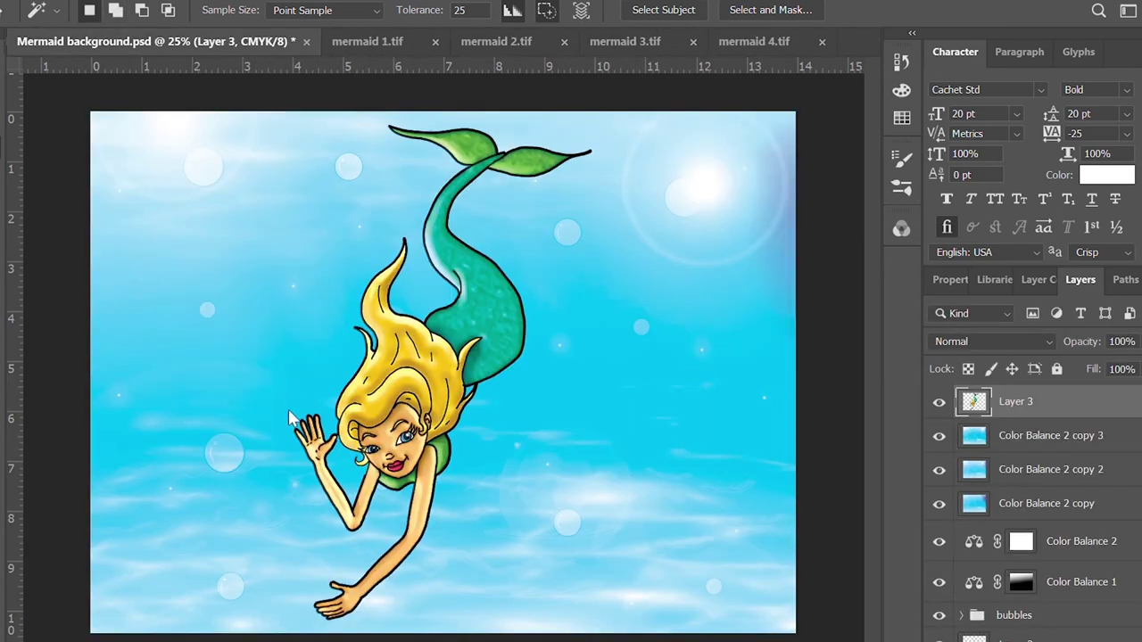
# Scale the blonde mermaid to about 76% and shift her toward the canvas centre
pyautogui.hotkey('ctrl', 't')
pyautogui.moveTo(592, 127); pyautogui.dragTo(518, 247)
pyautogui.moveTo(426, 405)
pyautogui.mouseDown()
pyautogui.moveTo(290, 383)
pyautogui.moveTo(467, 400)
pyautogui.mouseUp()
pyautogui.press('Return')
pyautogui.press('w')
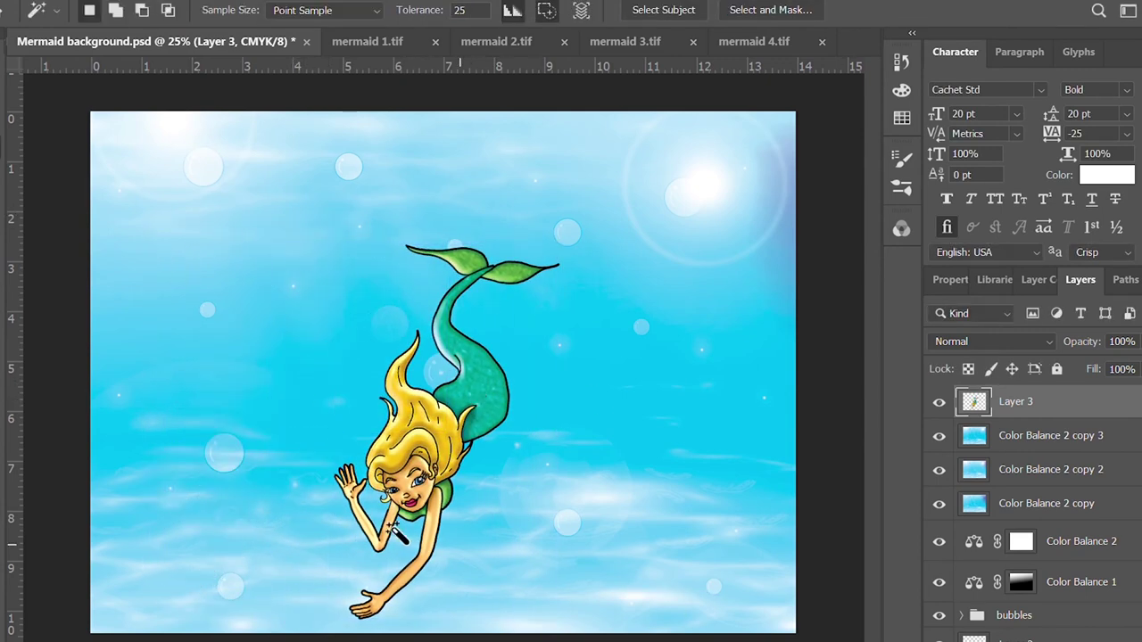
# Name her layer 'Mermaid 1' and save the document
pyautogui.doubleClick(1015, 403)
pyautogui.write('Mermaid 1')
pyautogui.press('Return')
pyautogui.hotkey('ctrl', 's')
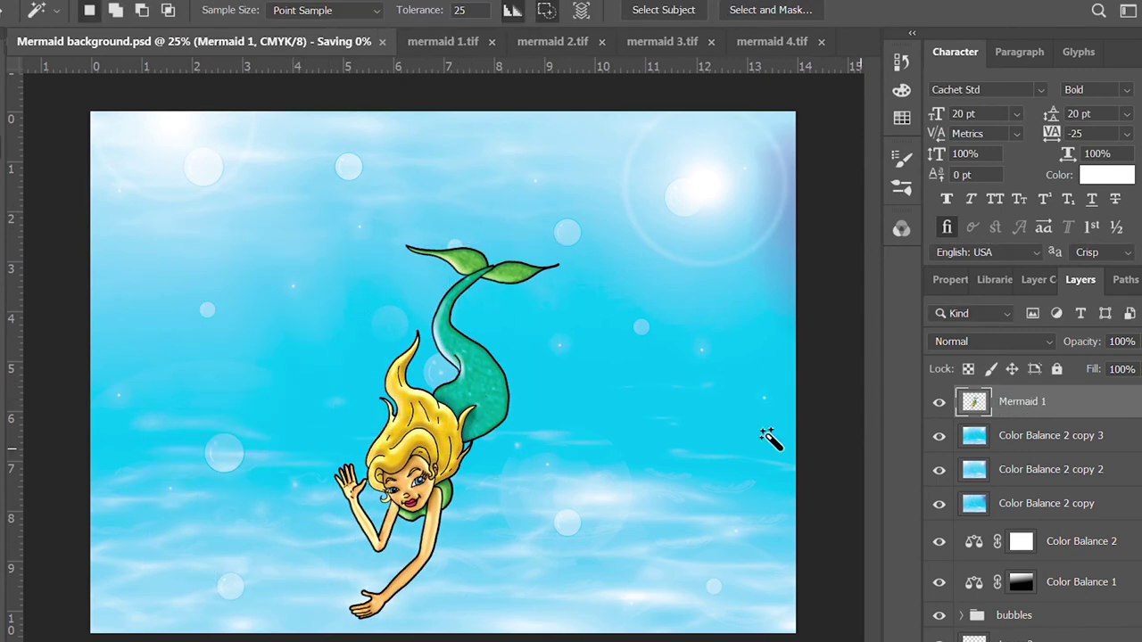
pyautogui.press('b')
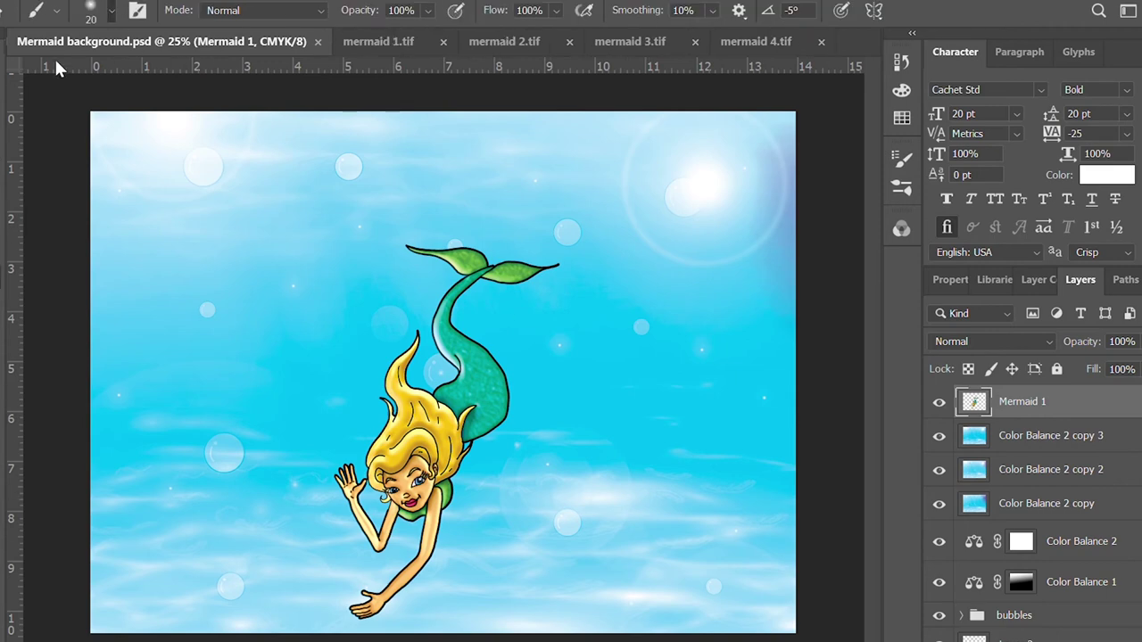
# With a size-1000 brush, paint soft white on a new 'Glow' layer below Mermaid 1
pyautogui.press('[')
pyautogui.press('[')
pyautogui.press('[')
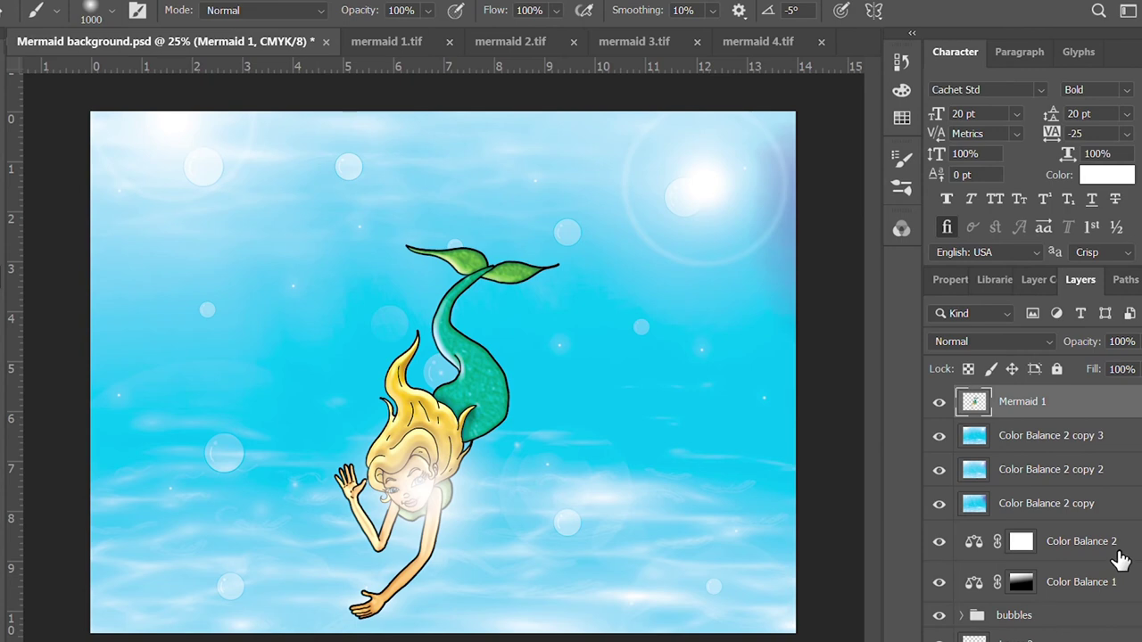
pyautogui.click(994, 438)
pyautogui.hotkey('ctrl', 'shift', 'alt', 'n')
pyautogui.moveTo(477, 545); pyautogui.dragTo(517, 348)
pyautogui.doubleClick(1017, 435)
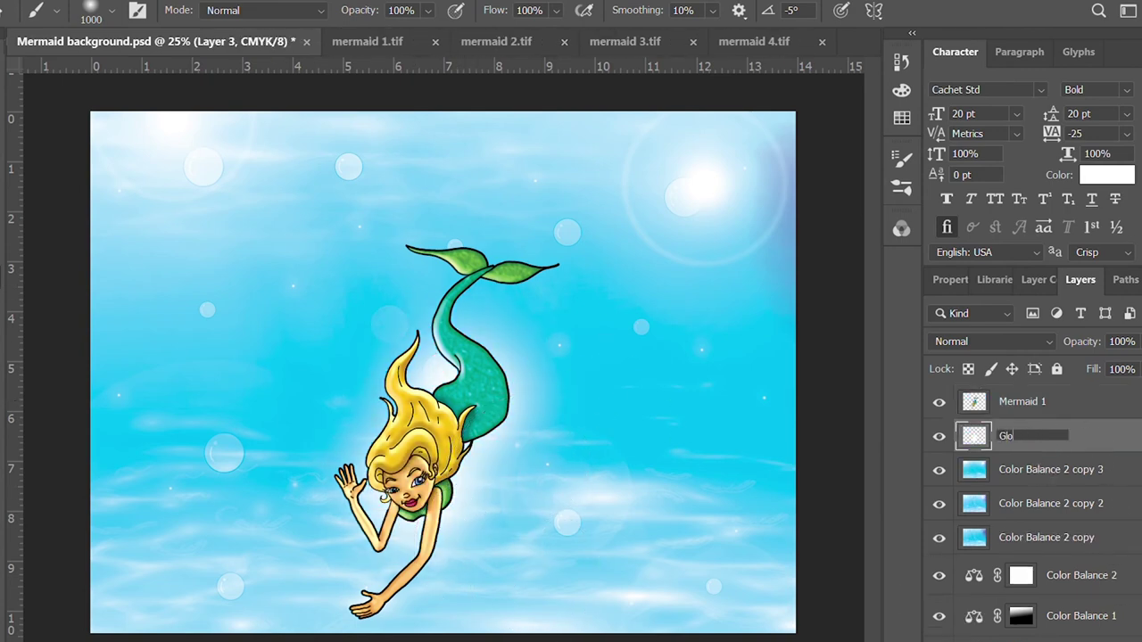
pyautogui.write('w')
pyautogui.press('Return')
# Set the Glow layer to Linear Dodge (Add) and give it an Outer Glow effect
pyautogui.click(993, 341)
pyautogui.click(964, 526)
pyautogui.press('Up')
pyautogui.press('space')
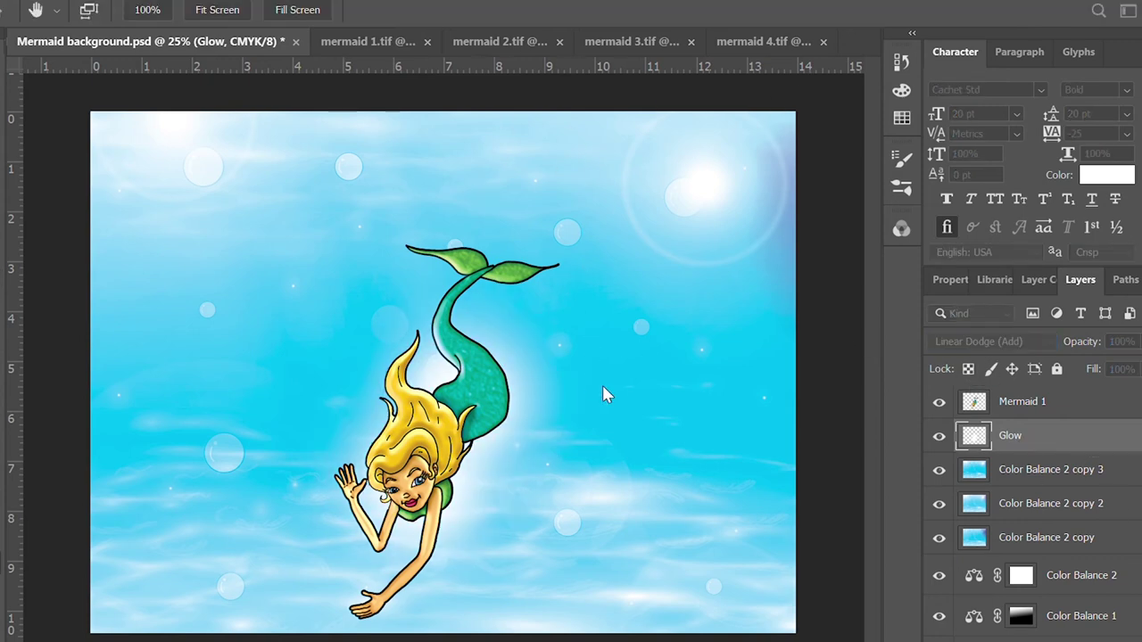
pyautogui.press('alt')
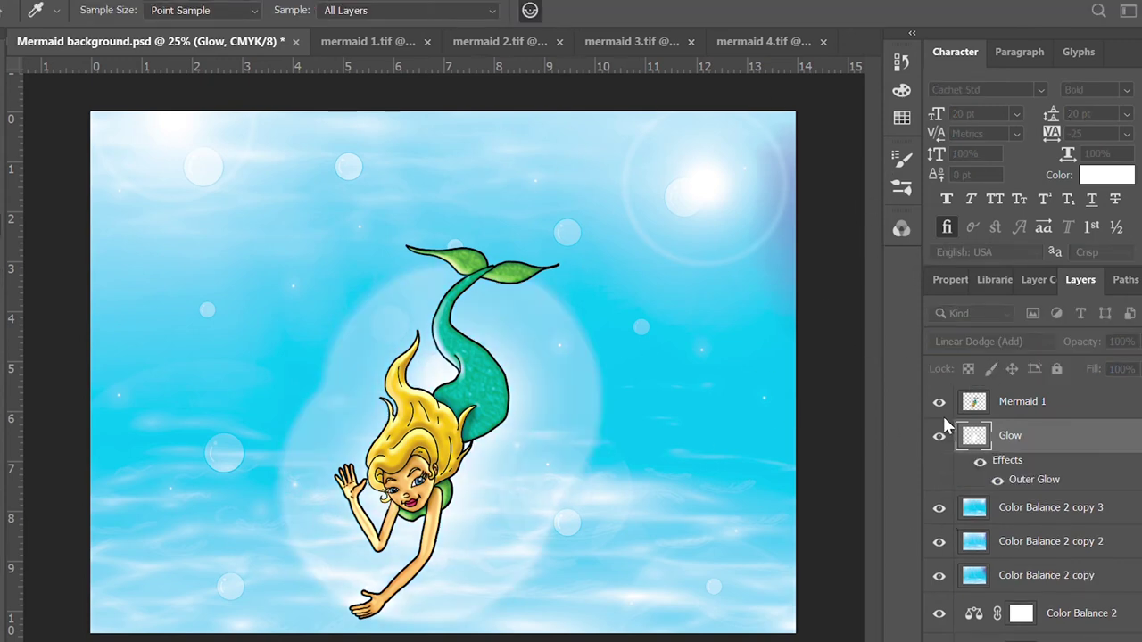
pyautogui.press('space')
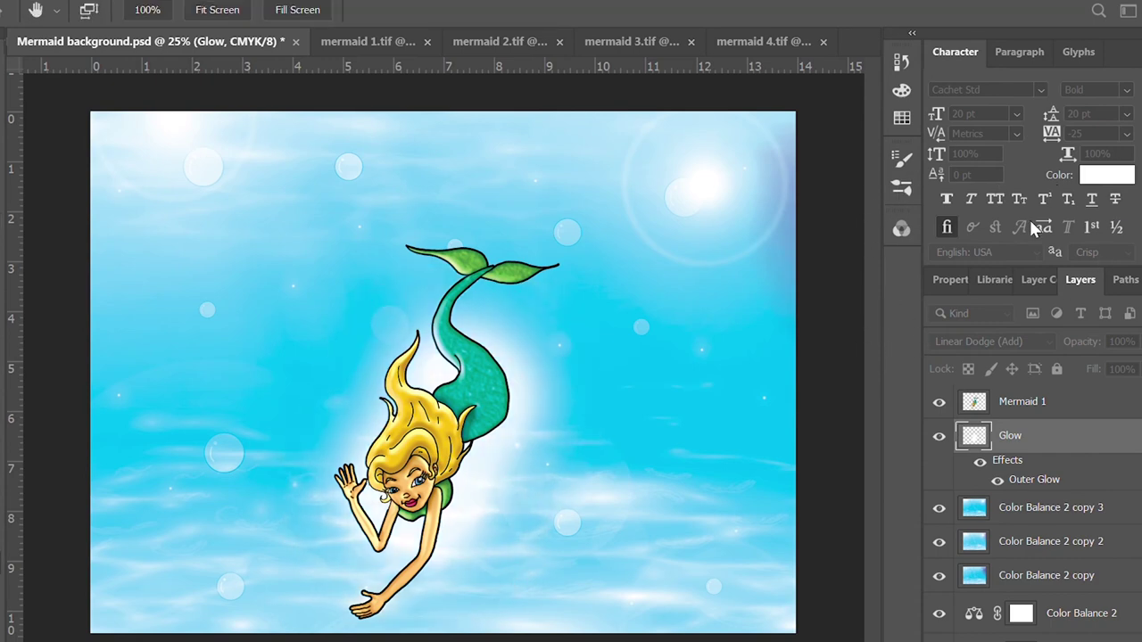
pyautogui.press('i')
pyautogui.press('space')
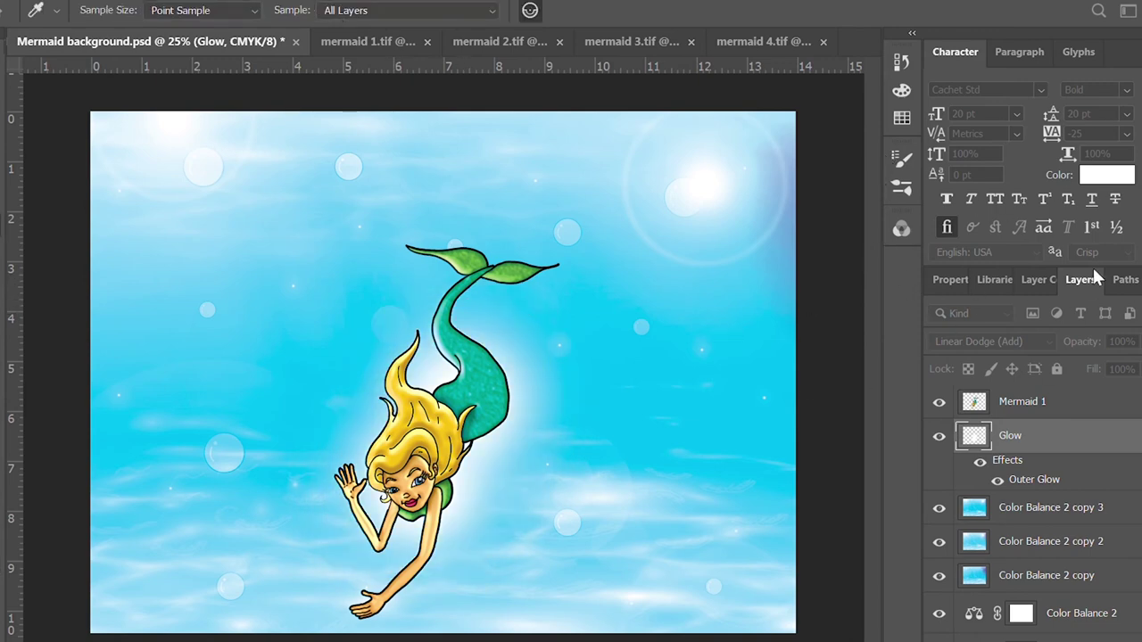
# Erase excess glow around the mermaid, save, and link Glow with Mermaid 1
pyautogui.press('e')
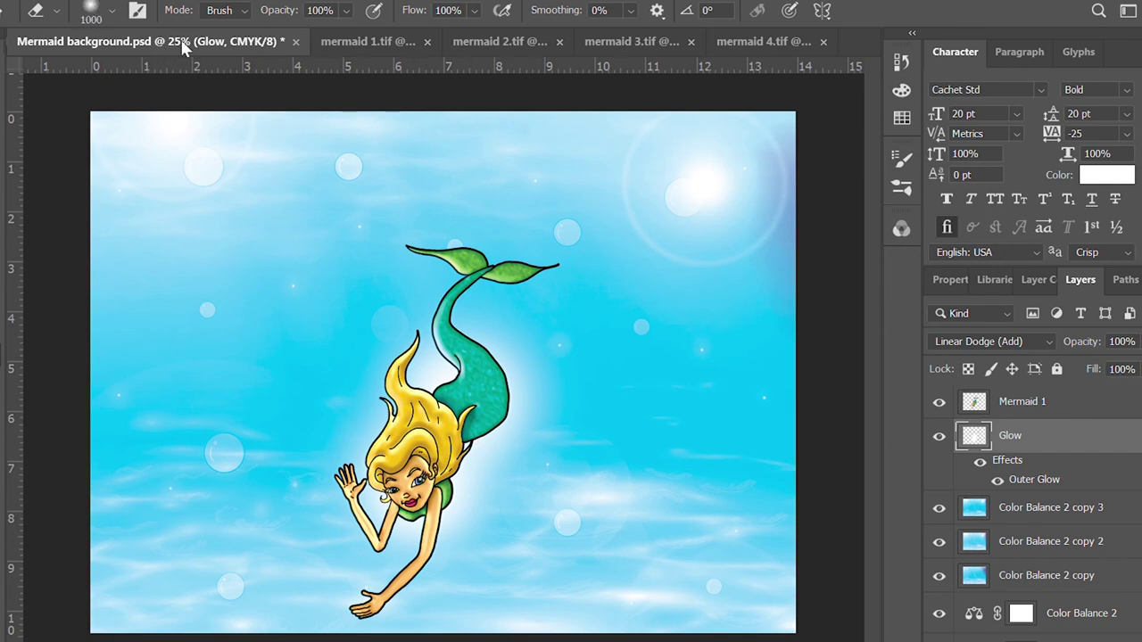
pyautogui.moveTo(500, 482)
pyautogui.mouseDown()
pyautogui.moveTo(573, 560)
pyautogui.moveTo(382, 459)
pyautogui.mouseUp()
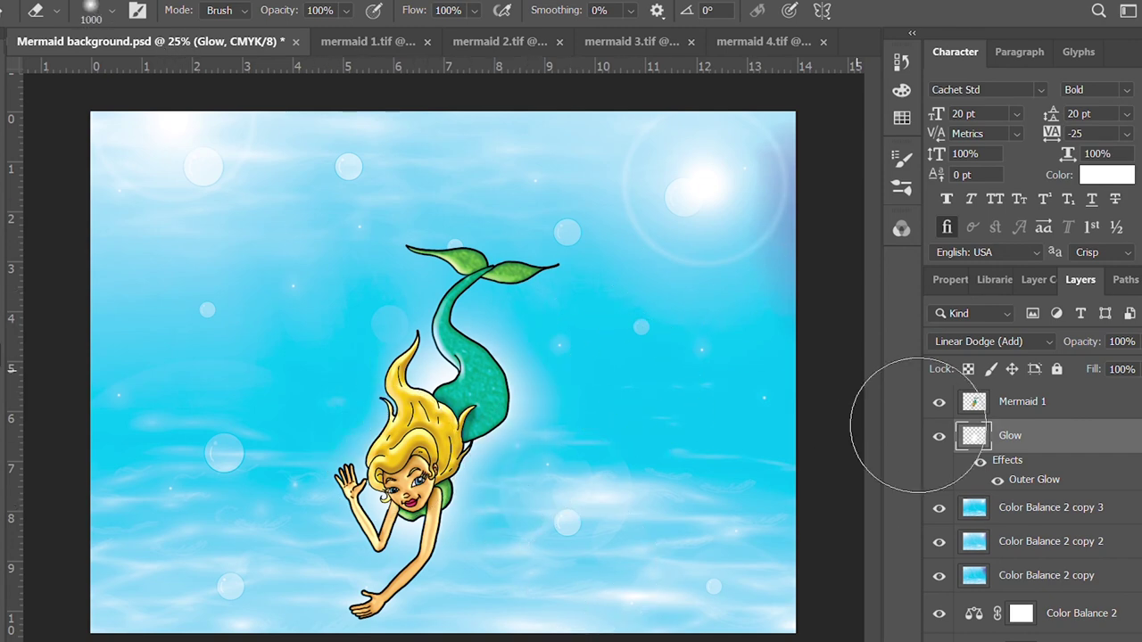
pyautogui.hotkey('ctrl', 's')
pyautogui.keyDown('shift'); pyautogui.click(1017, 401); pyautogui.keyUp('shift')
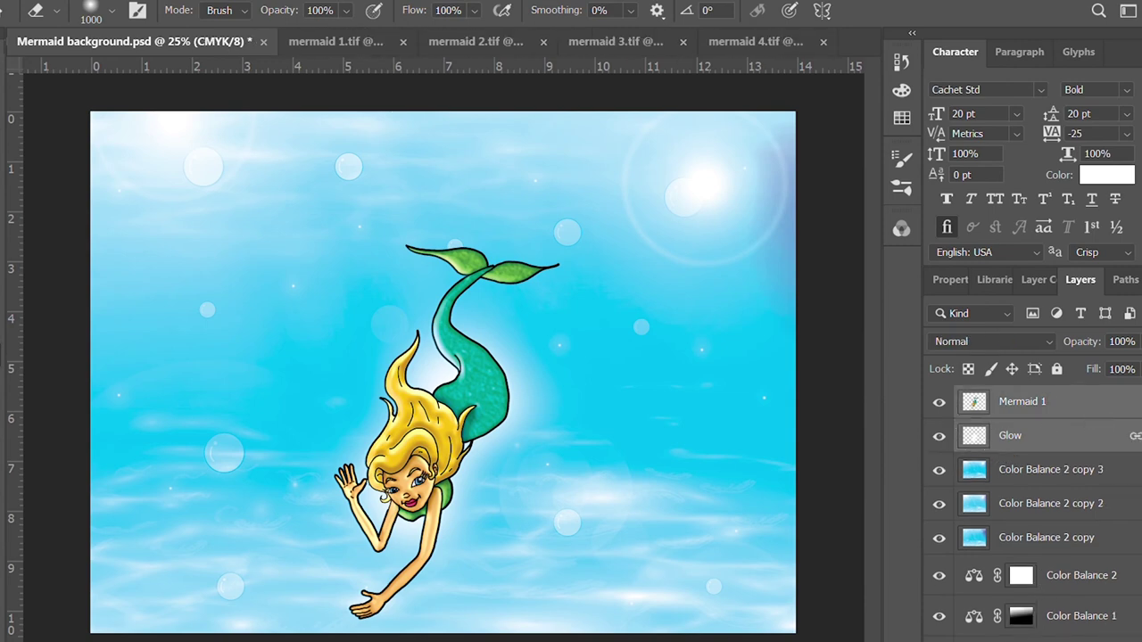
# Close mermaid 1.tif and drag the red-haired mermaid from mermaid 2.tif into the scene using Magic Wand
pyautogui.click(375, 46)
pyautogui.hotkey('ctrl', 'w')
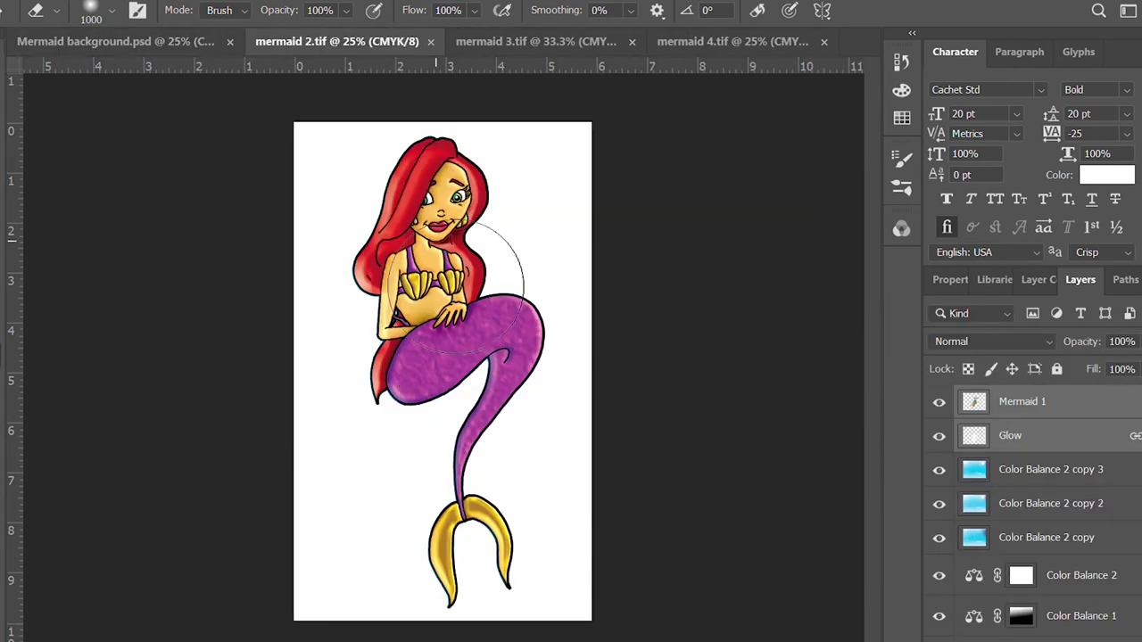
pyautogui.press('w')
pyautogui.click(383, 420)
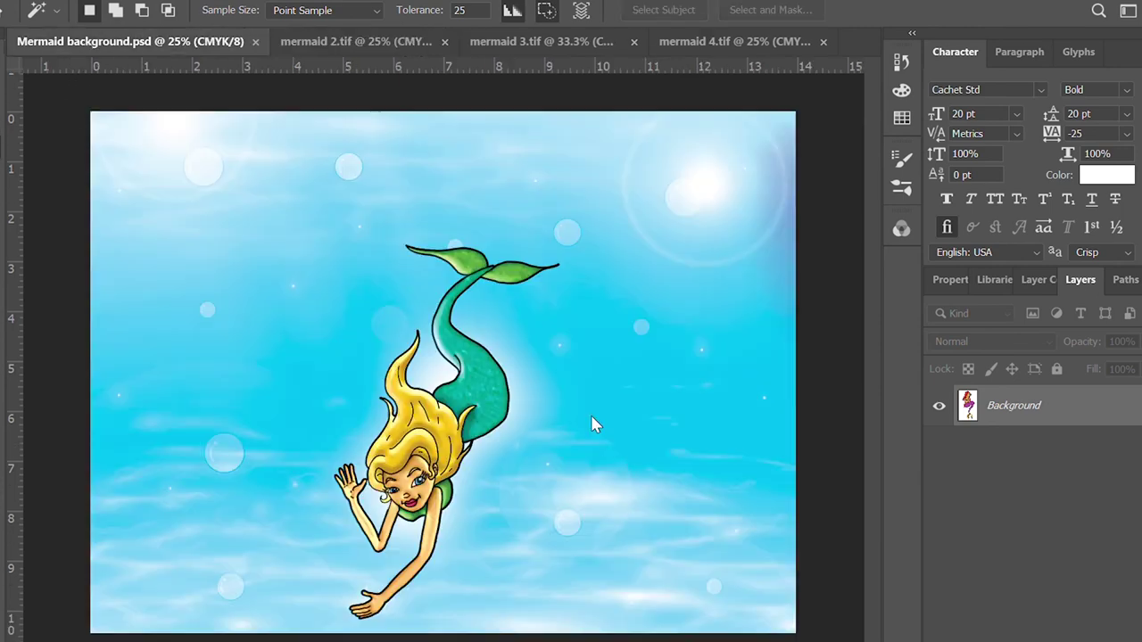
pyautogui.moveTo(463, 469); pyautogui.dragTo(588, 432)
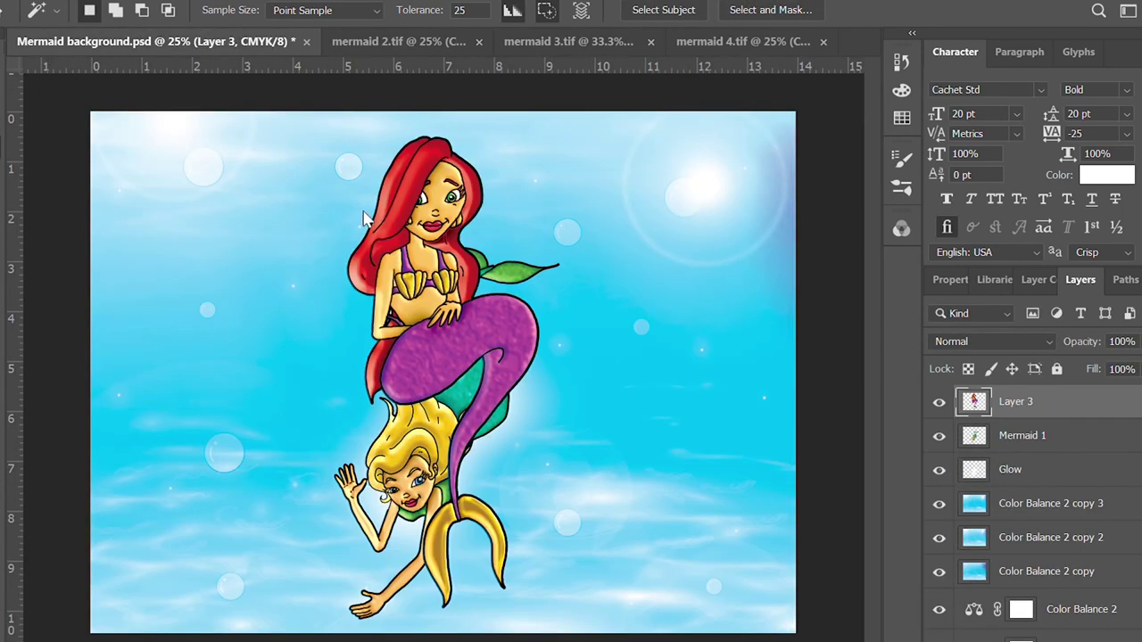
# Scale the red-haired mermaid to about 76% at upper right, move her layer below Glow, name it 'Mermaid 2'
pyautogui.hotkey('ctrl', 't')
pyautogui.moveTo(349, 145); pyautogui.dragTo(428, 235)
pyautogui.moveTo(466, 355)
pyautogui.mouseDown()
pyautogui.moveTo(584, 250)
pyautogui.moveTo(619, 245)
pyautogui.mouseUp()
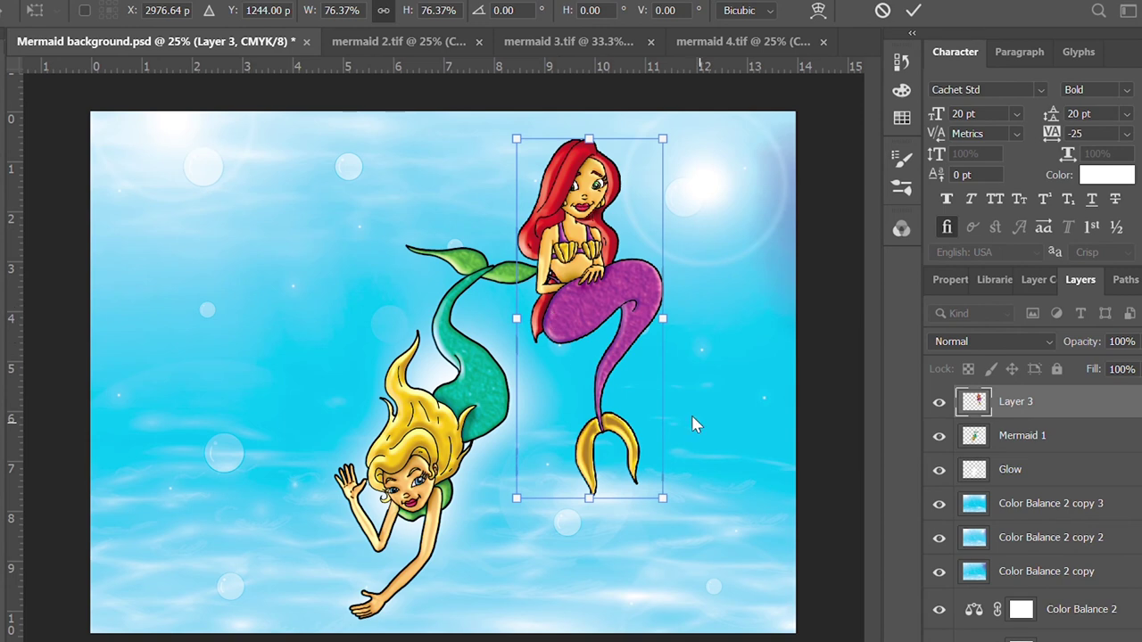
pyautogui.press('Return')
pyautogui.moveTo(1056, 411); pyautogui.dragTo(972, 493)
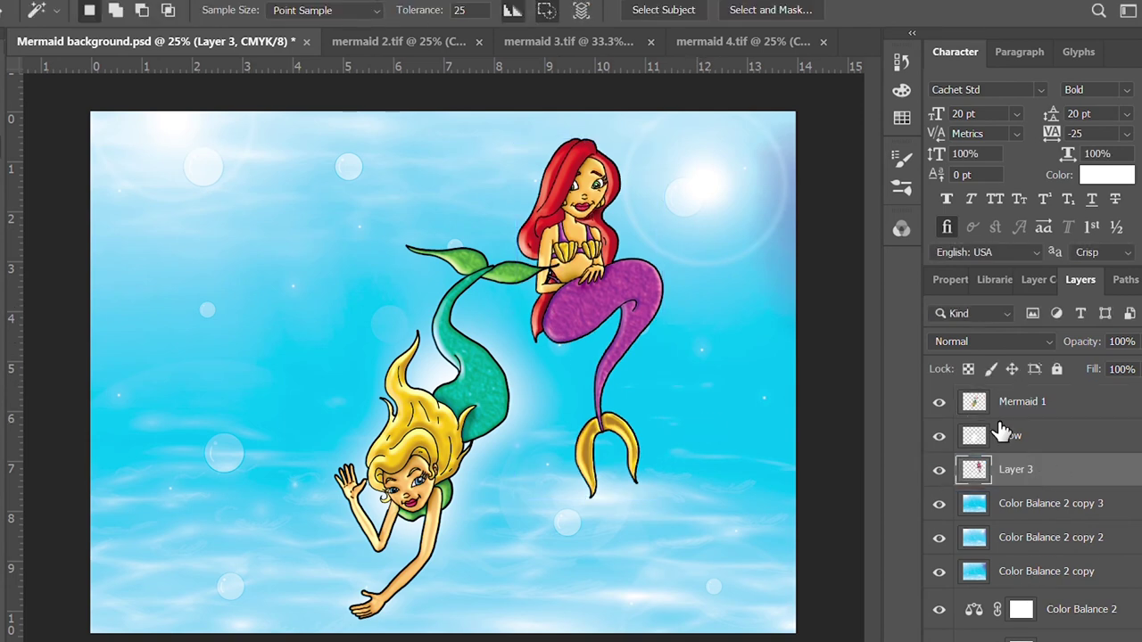
pyautogui.doubleClick(1014, 470)
pyautogui.press('Return')
# Add a new empty layer named 'Glow' for Mermaid 2
pyautogui.click(1062, 504)
pyautogui.hotkey('ctrl', 'shift', 'alt', 'n')
pyautogui.doubleClick(1027, 505)
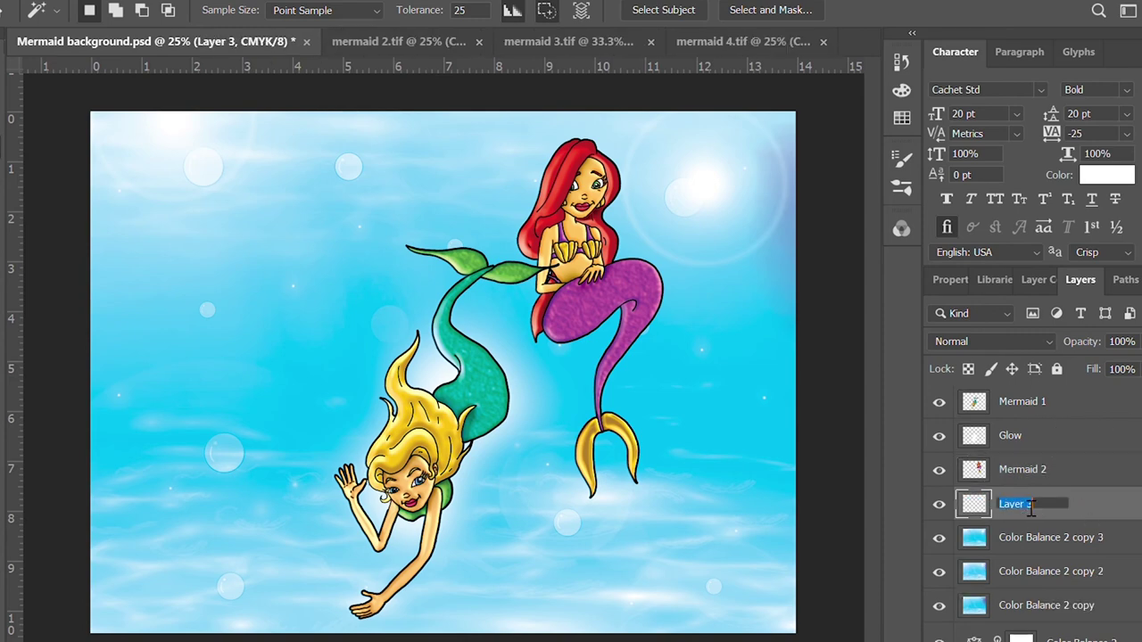
pyautogui.write('w')
pyautogui.press('Return')
pyautogui.keyDown('shift'); pyautogui.click(1085, 473); pyautogui.keyUp('shift')
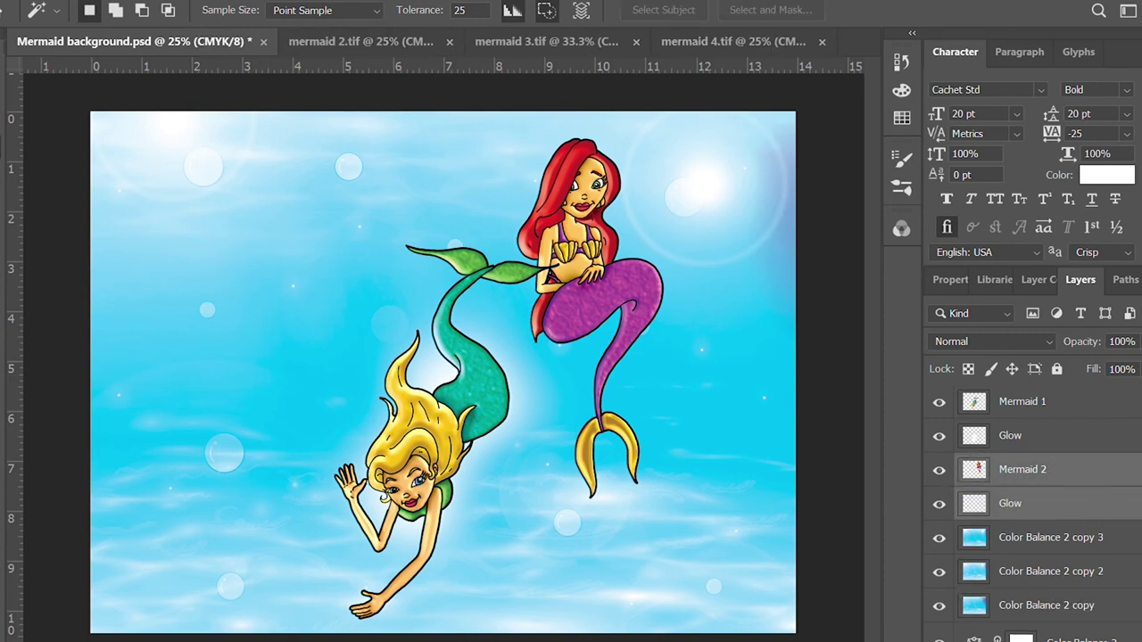
pyautogui.press('b')
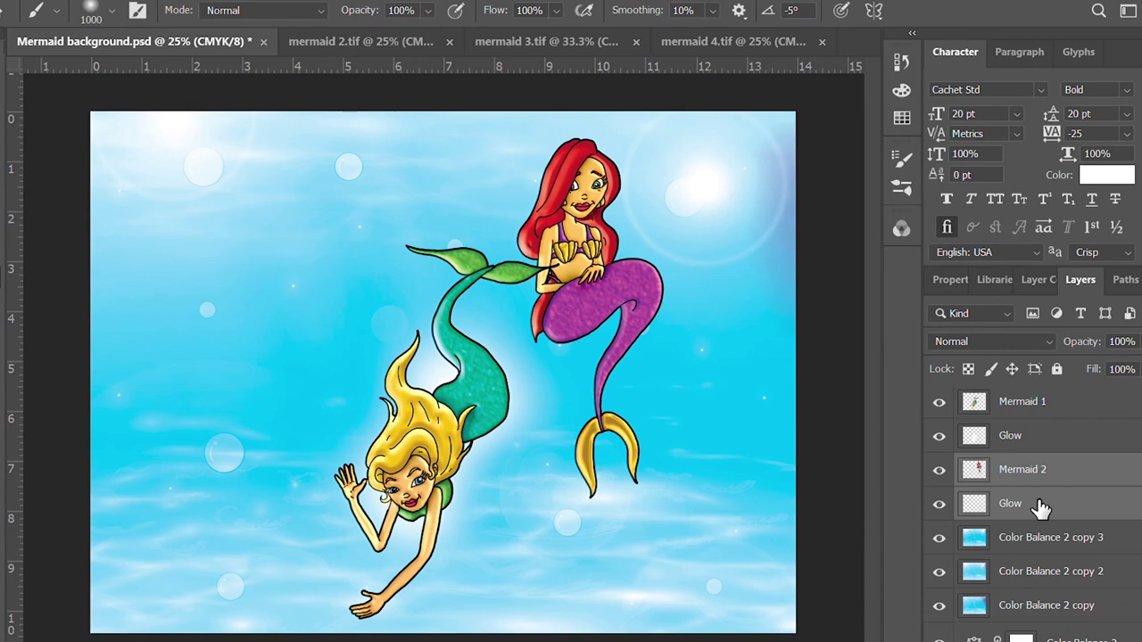
# Copy the blonde mermaid's outer glow onto Mermaid 2's Glow layer, save, and close mermaid 2.tif and 3.tif
pyautogui.click(1041, 508)
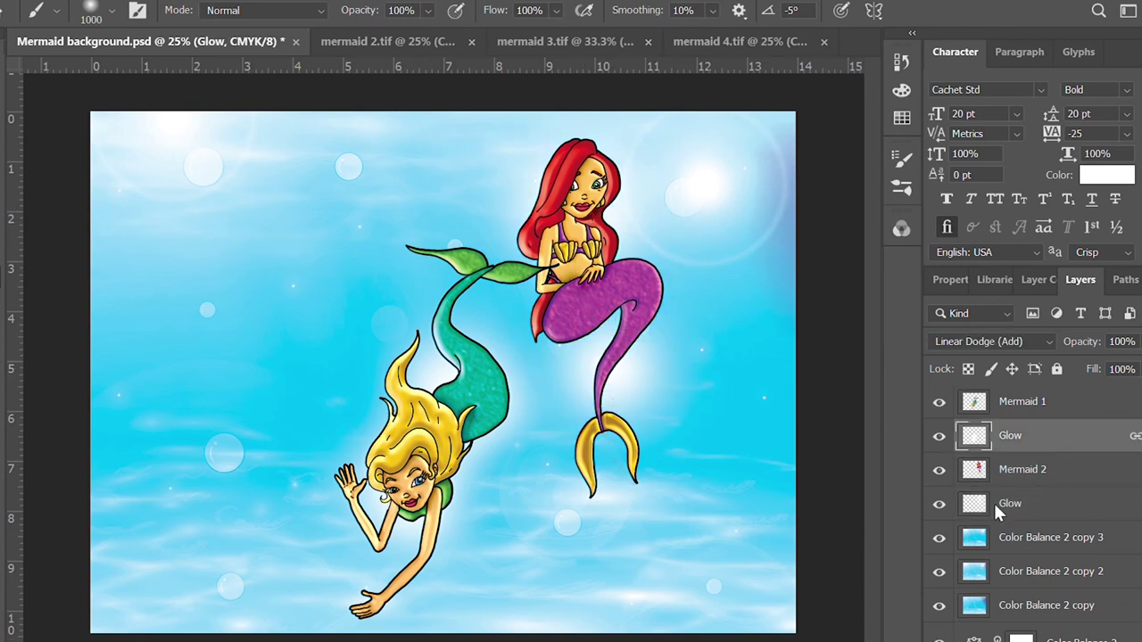
pyautogui.hotkey('alt', '[')
pyautogui.hotkey('alt', '[')
pyautogui.click(1133, 503)
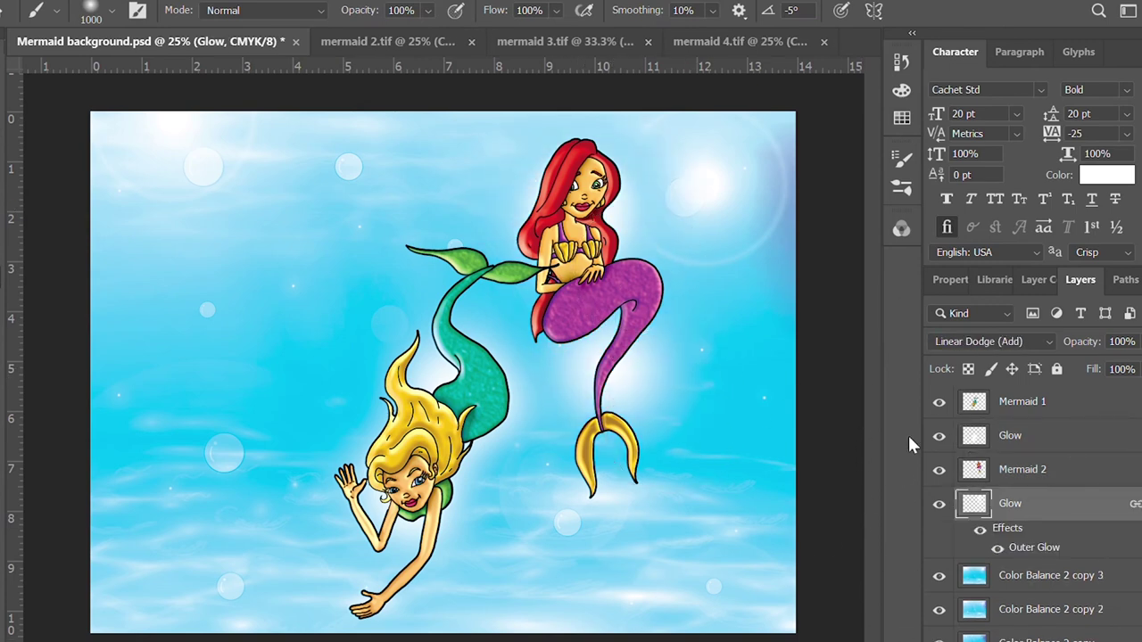
pyautogui.hotkey('ctrl', 's')
pyautogui.click(463, 41)
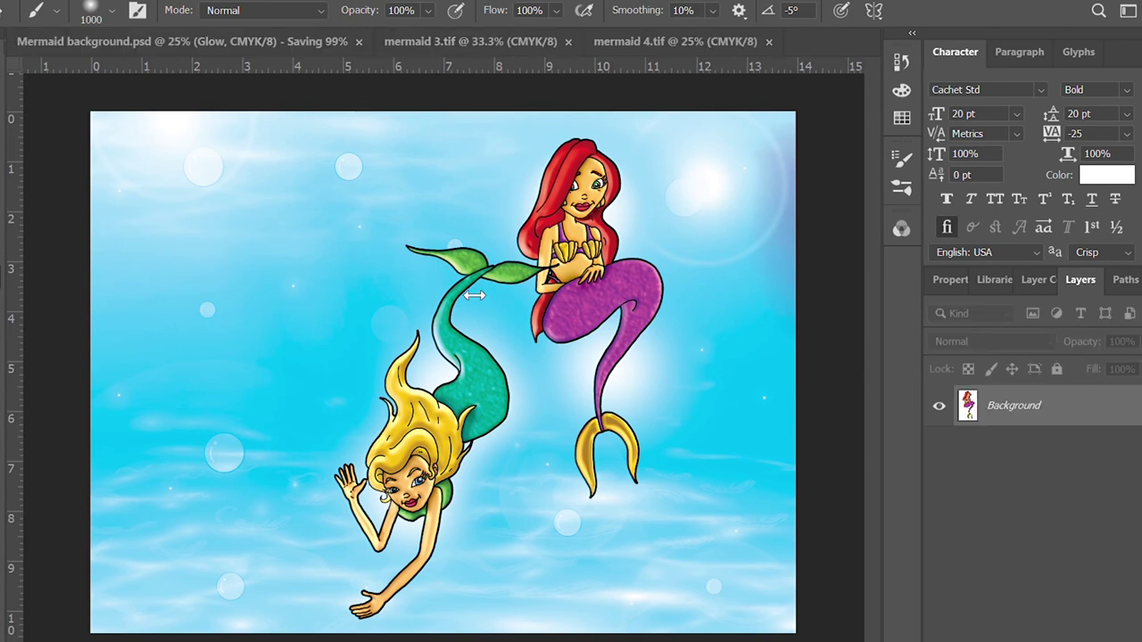
pyautogui.click(497, 41)
# Copy the black-haired mermaid, paste her into the underwater scene, and nudge her right
pyautogui.press('v')
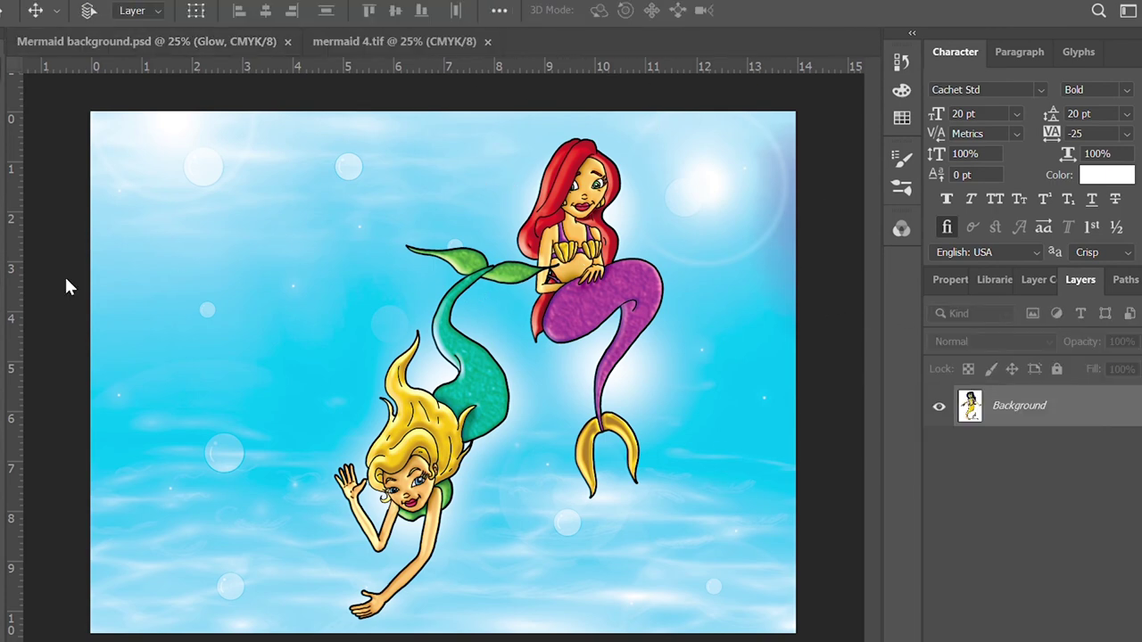
pyautogui.press('w')
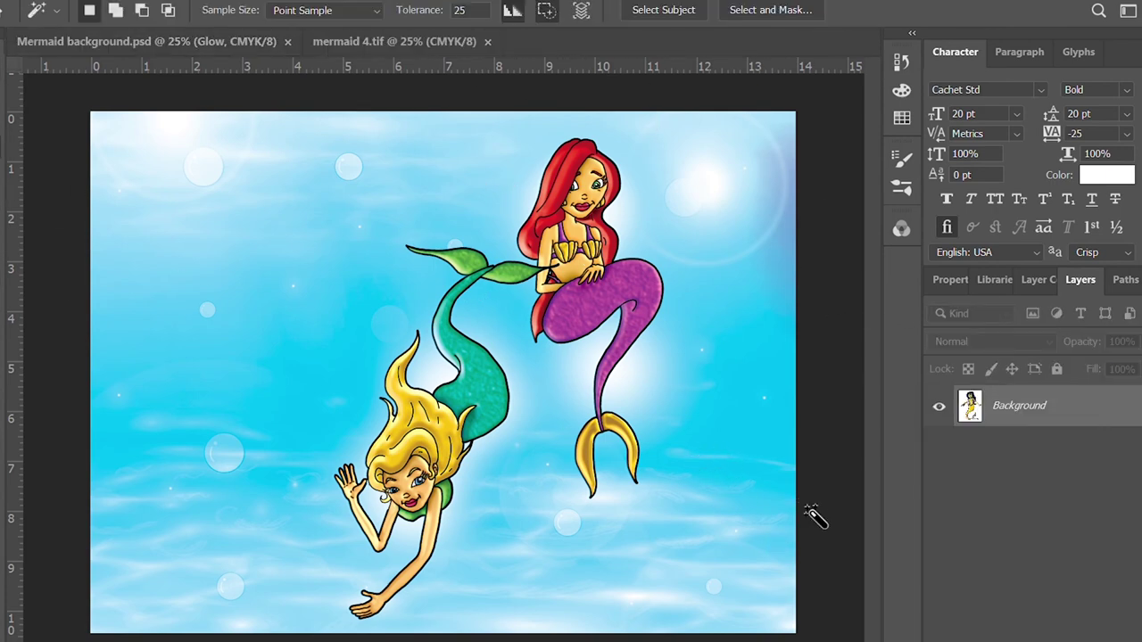
pyautogui.press('h')
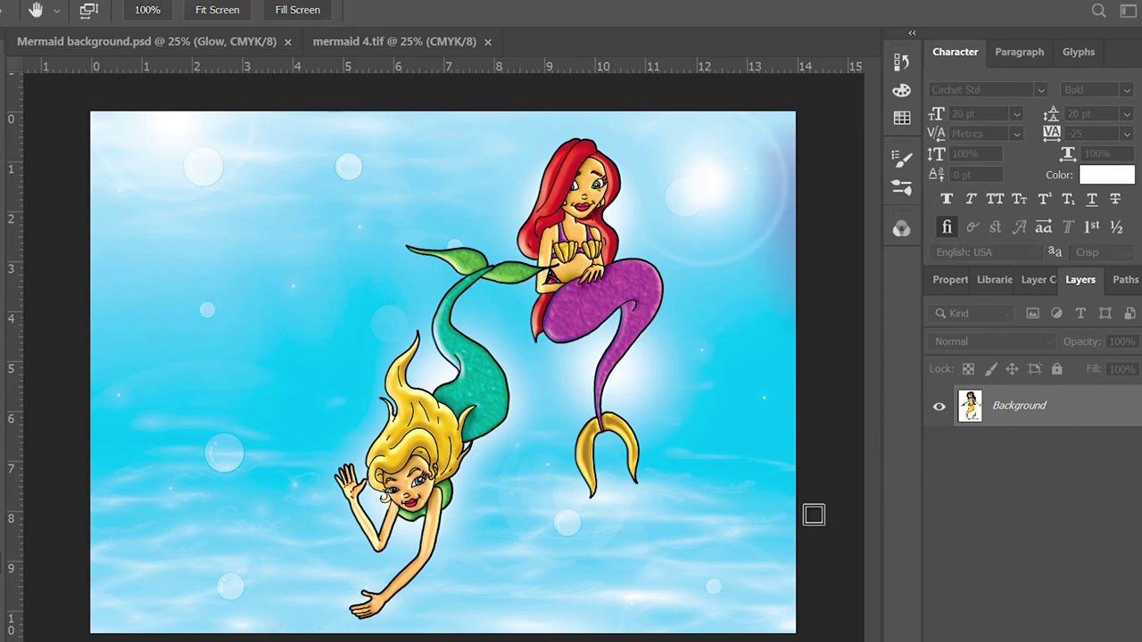
pyautogui.press('w')
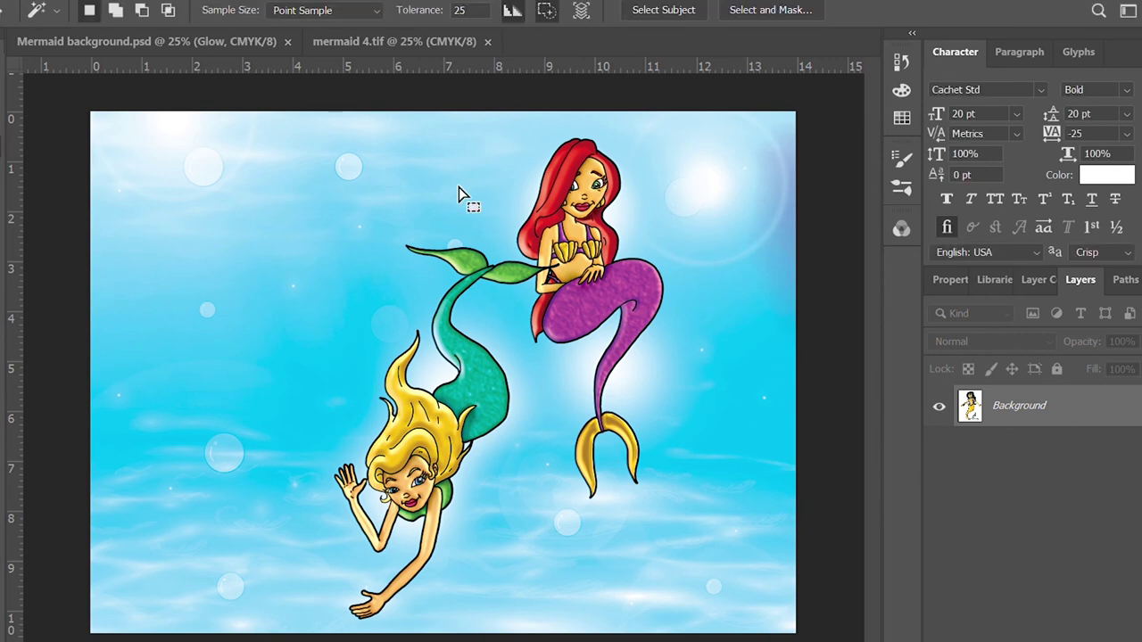
pyautogui.hotkey('ctrl', 'Tab')
pyautogui.hotkey('ctrl', 'v')
pyautogui.press('v')
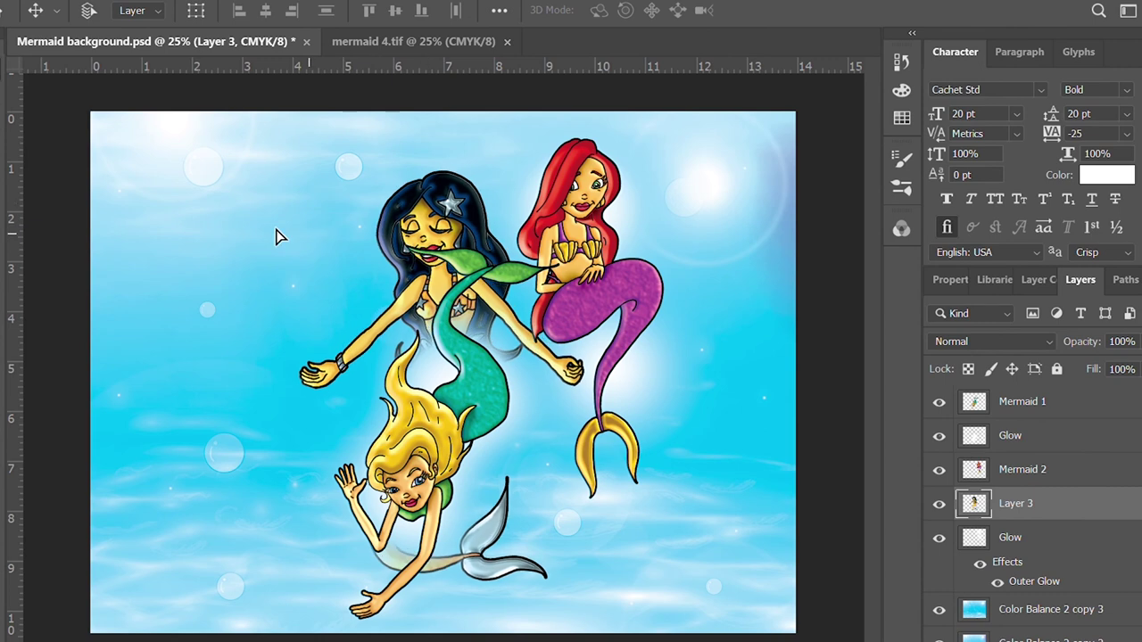
pyautogui.moveTo(255, 437); pyautogui.dragTo(278, 437)
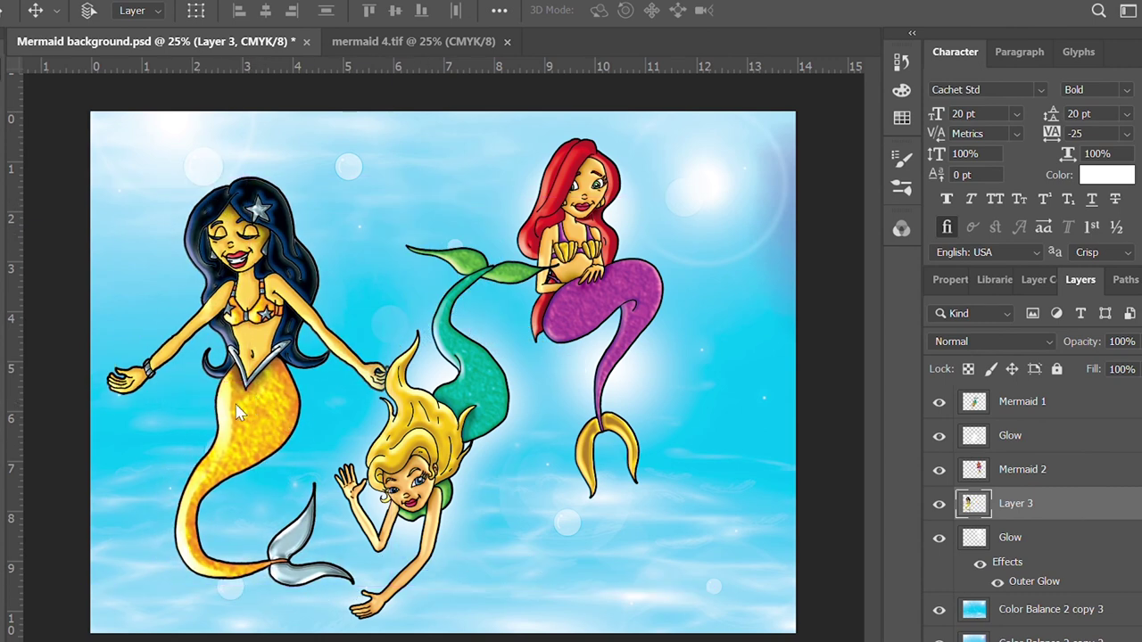
# Scale the black-haired mermaid to about 81%, move her up-left, and name her layer 'Mermaid 3' below Glow
pyautogui.hotkey('ctrl', 't')
pyautogui.moveTo(102, 173)
pyautogui.mouseDown()
pyautogui.moveTo(170, 293)
pyautogui.moveTo(158, 258)
pyautogui.mouseUp()
pyautogui.moveTo(286, 424)
pyautogui.mouseDown()
pyautogui.moveTo(266, 337)
pyautogui.moveTo(281, 341)
pyautogui.mouseUp()
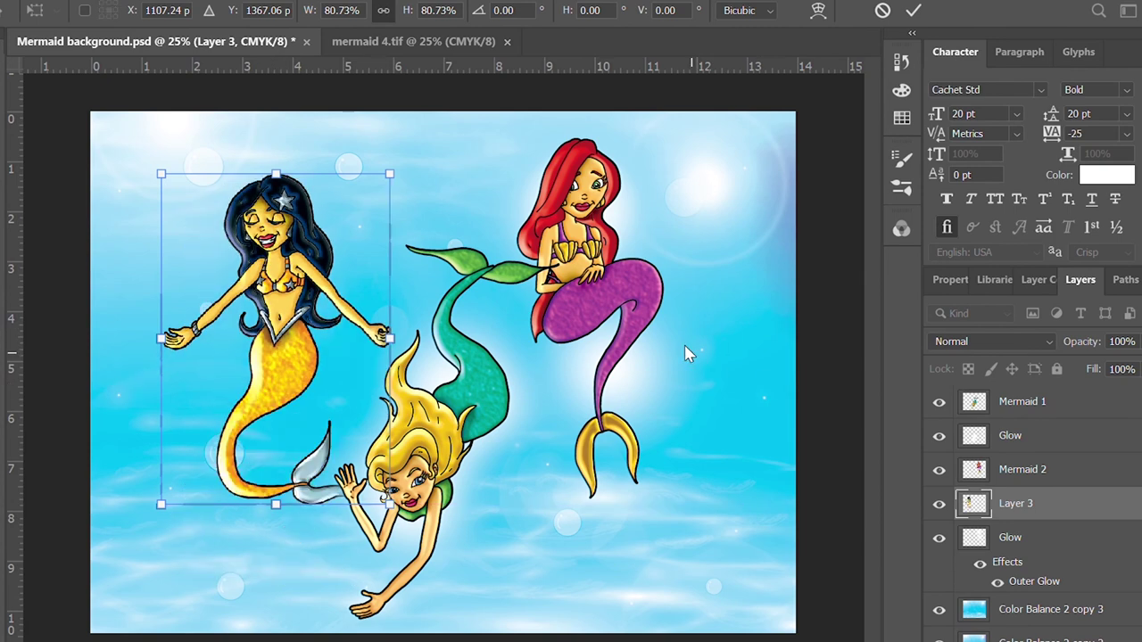
pyautogui.press('Return')
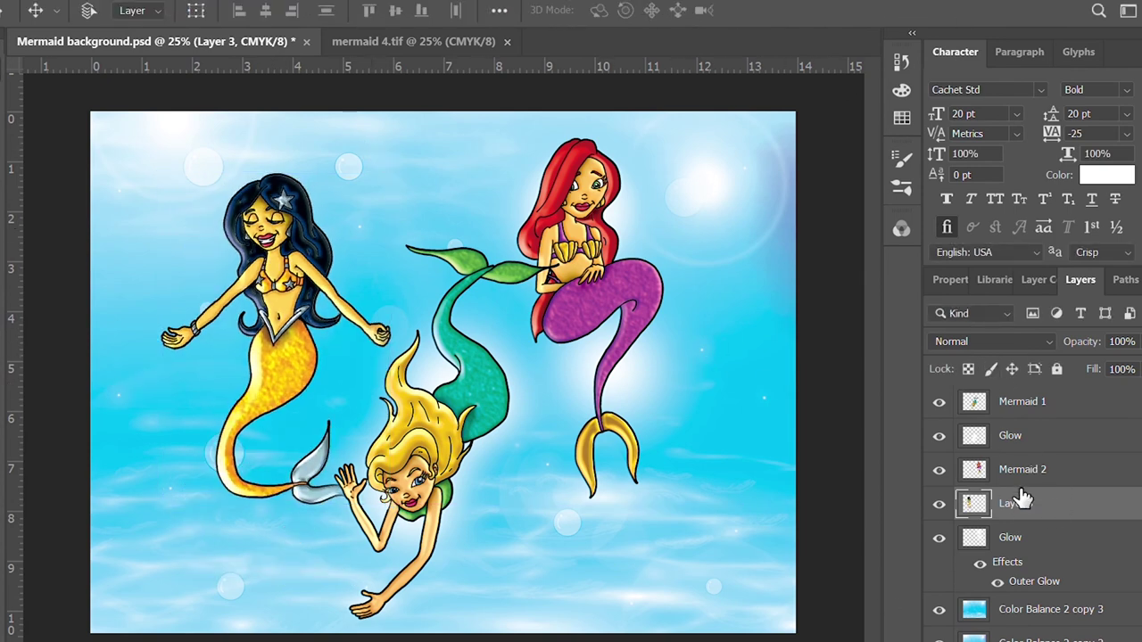
pyautogui.moveTo(1021, 500); pyautogui.dragTo(1017, 576)
pyautogui.doubleClick(1018, 575)
pyautogui.write('Mermaid')
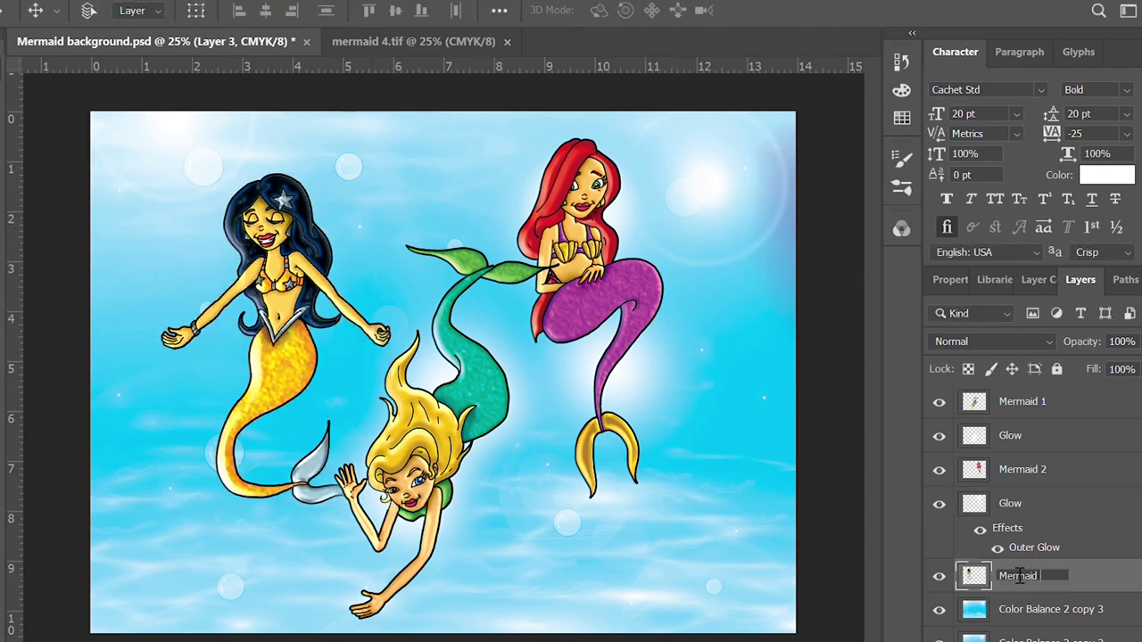
pyautogui.write(' 3')
pyautogui.press('Return')
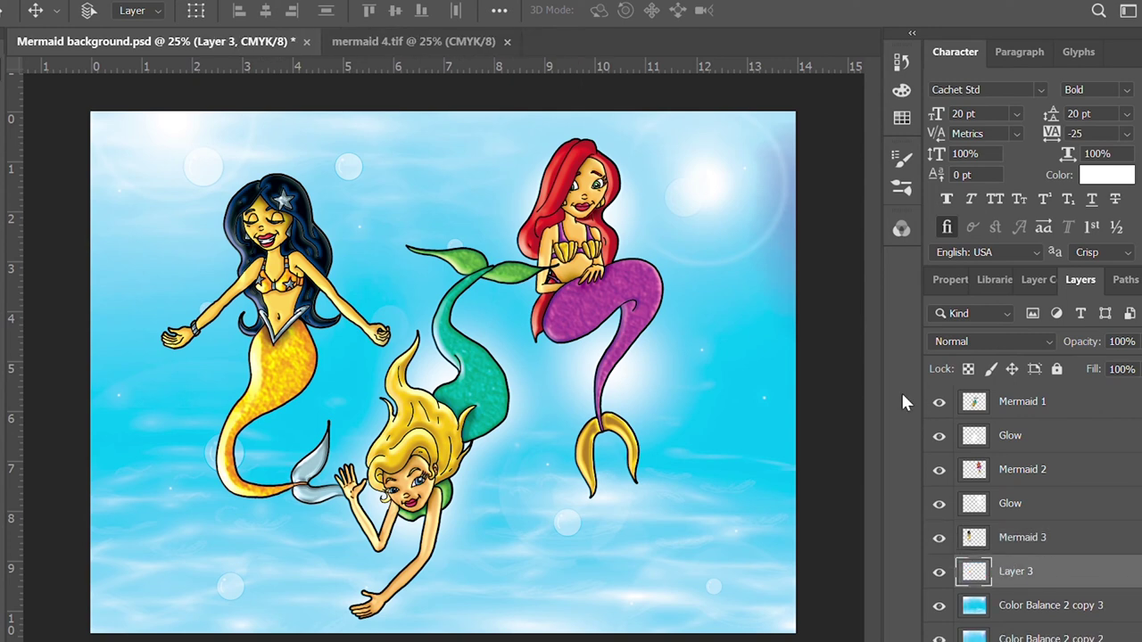
# Name a new layer beneath Mermaid 3 'Glow', save, and close the mermaid 4 image
pyautogui.press('b')
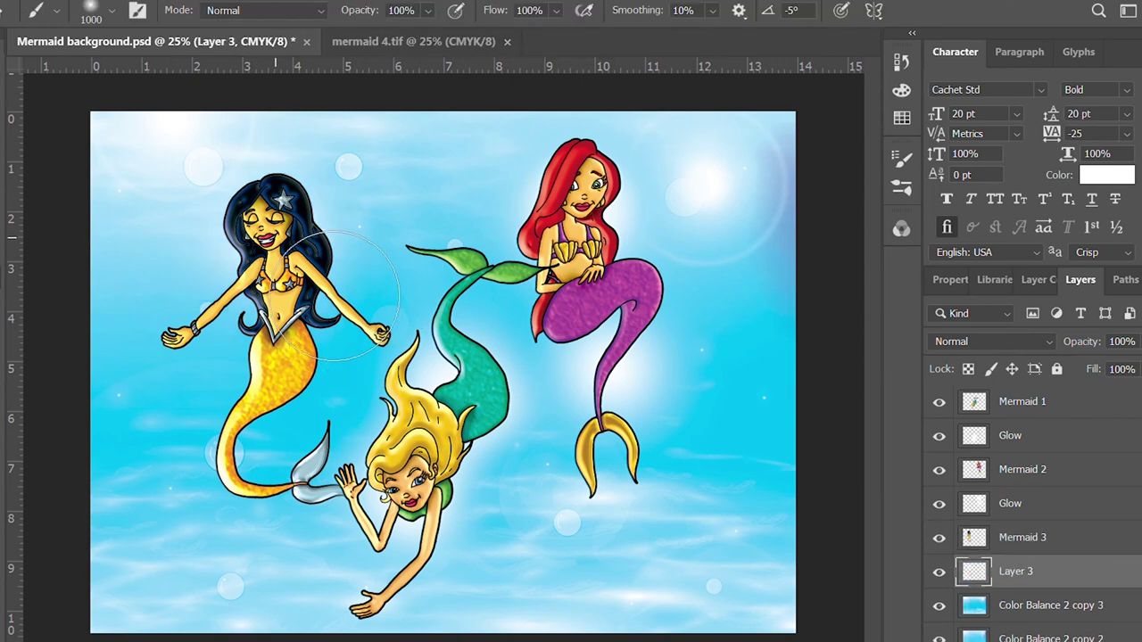
pyautogui.doubleClick(1031, 574)
pyautogui.write('Glow')
pyautogui.click(1100, 510)
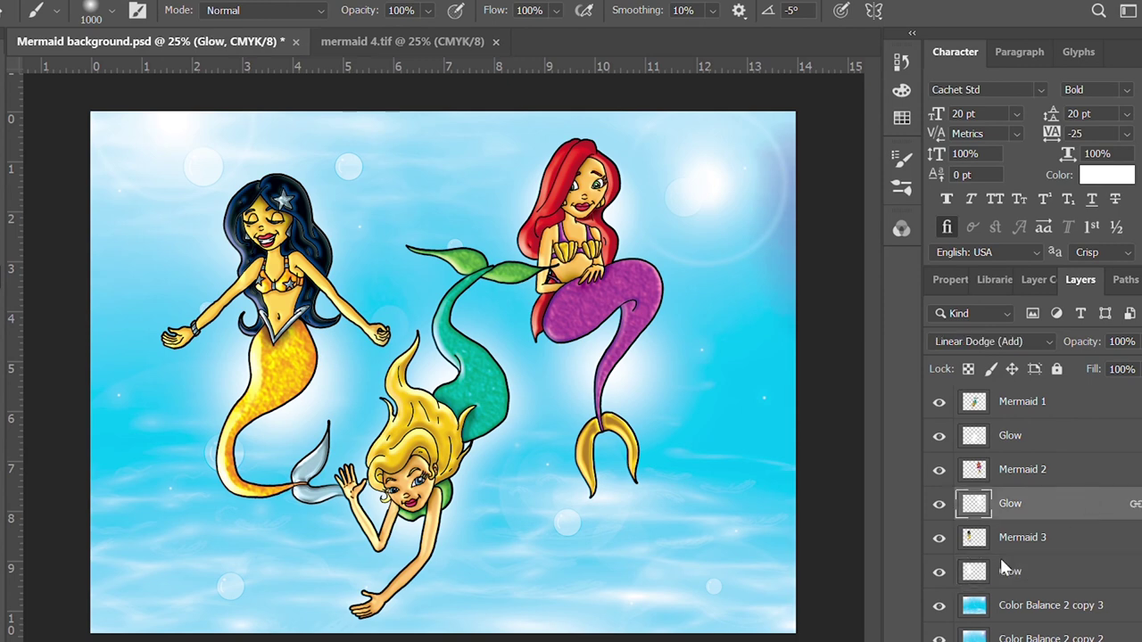
pyautogui.click(1045, 562)
pyautogui.click(1137, 571)
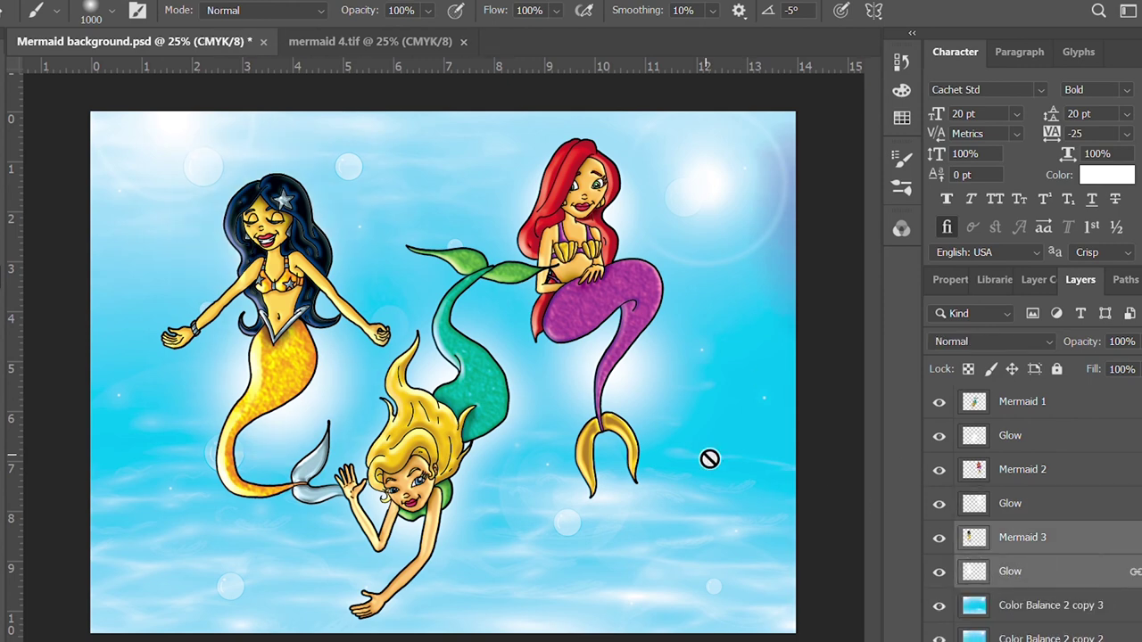
pyautogui.hotkey('ctrl', 's')
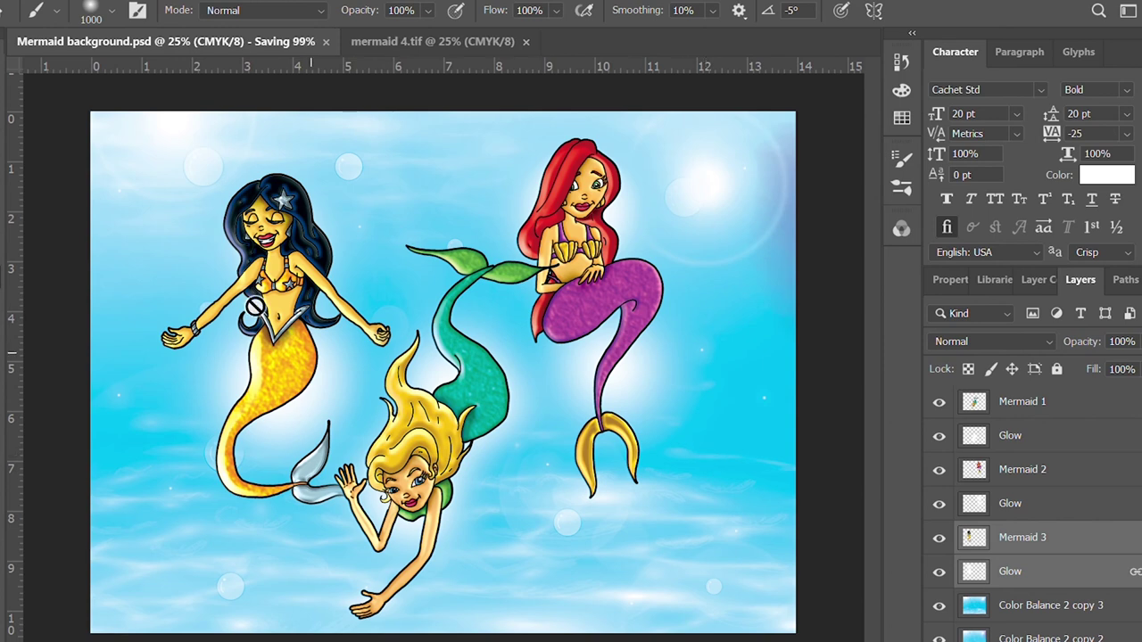
pyautogui.click(519, 41)
# Move the purple-haired mermaid's layer to the top, scale her to about 80% and place her at the right
pyautogui.press('w')
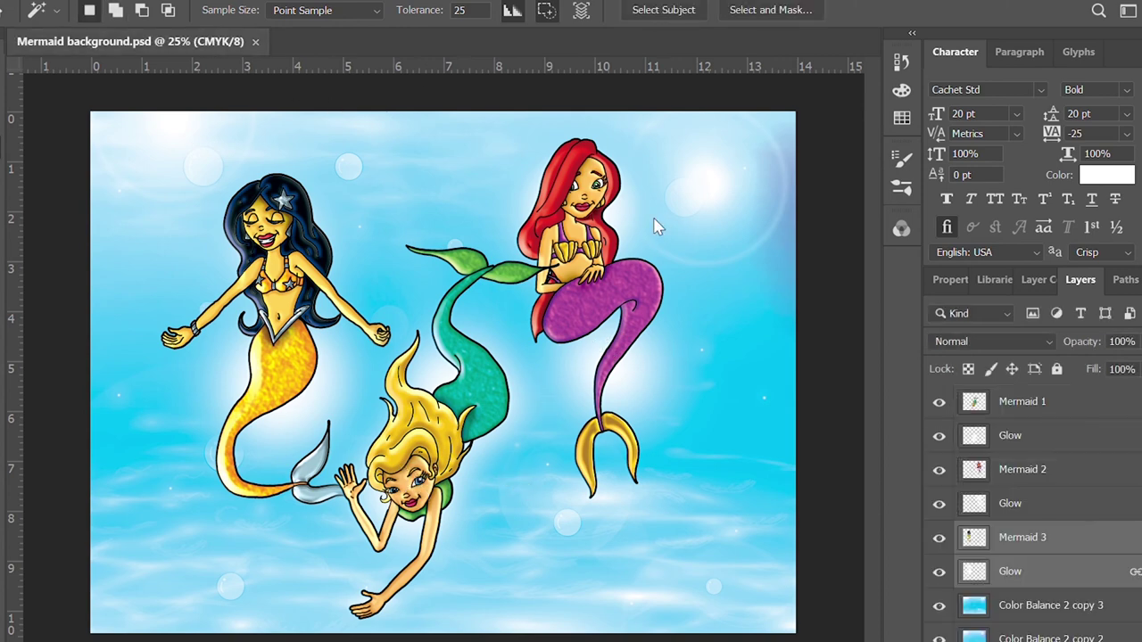
pyautogui.moveTo(1065, 540); pyautogui.dragTo(1071, 403)
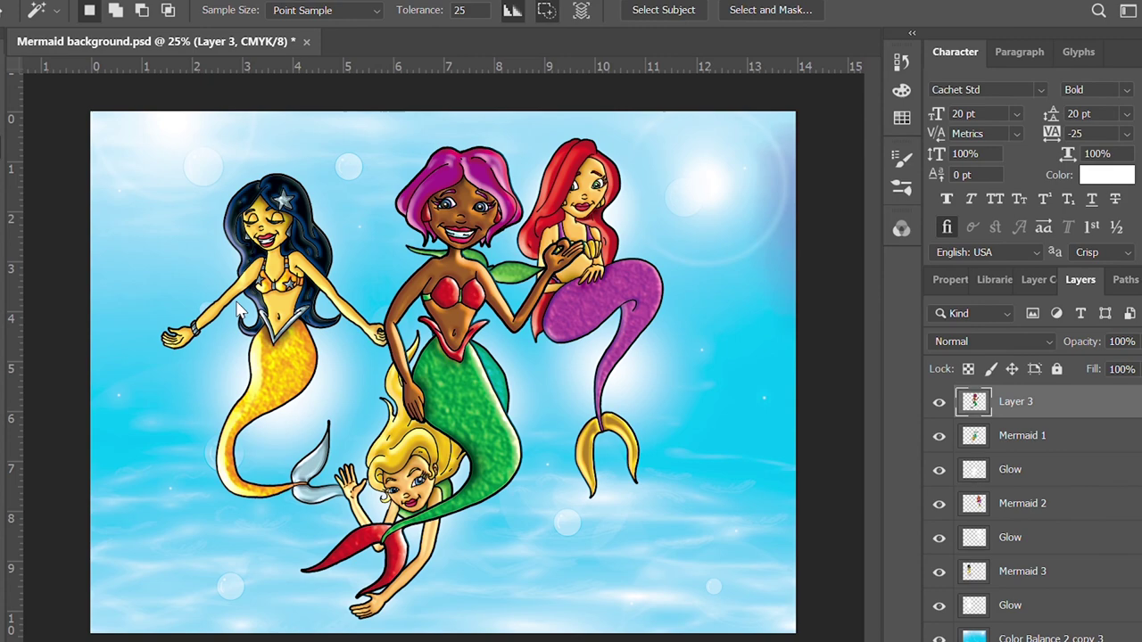
pyautogui.hotkey('ctrl', 't')
pyautogui.moveTo(296, 139); pyautogui.dragTo(326, 190)
pyautogui.moveTo(447, 401); pyautogui.dragTo(678, 446)
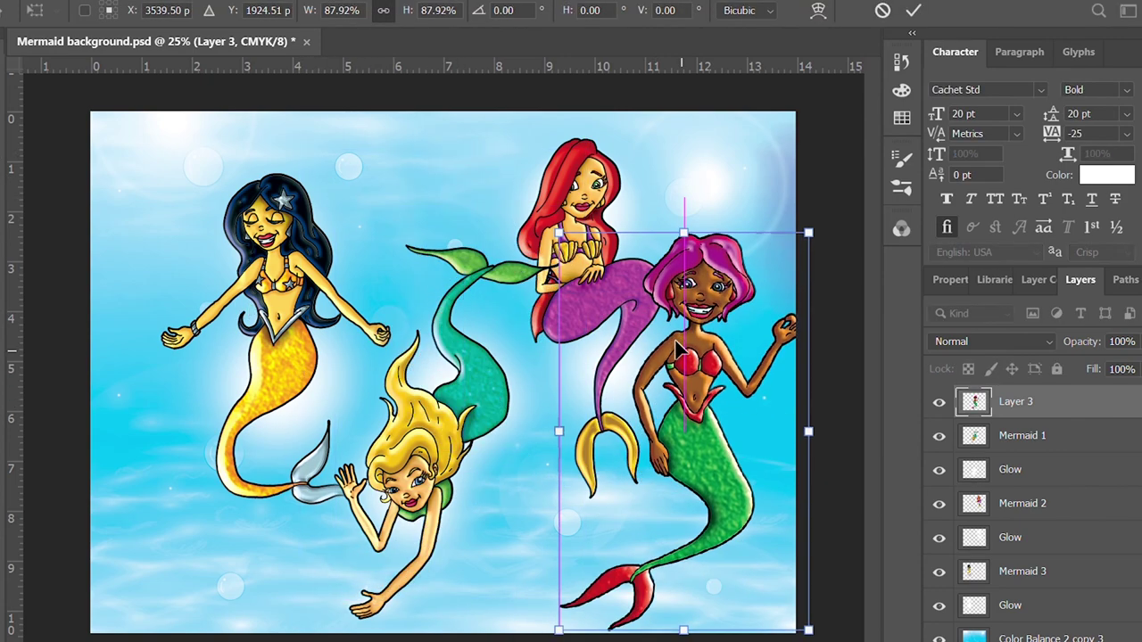
pyautogui.moveTo(808, 630); pyautogui.dragTo(798, 600)
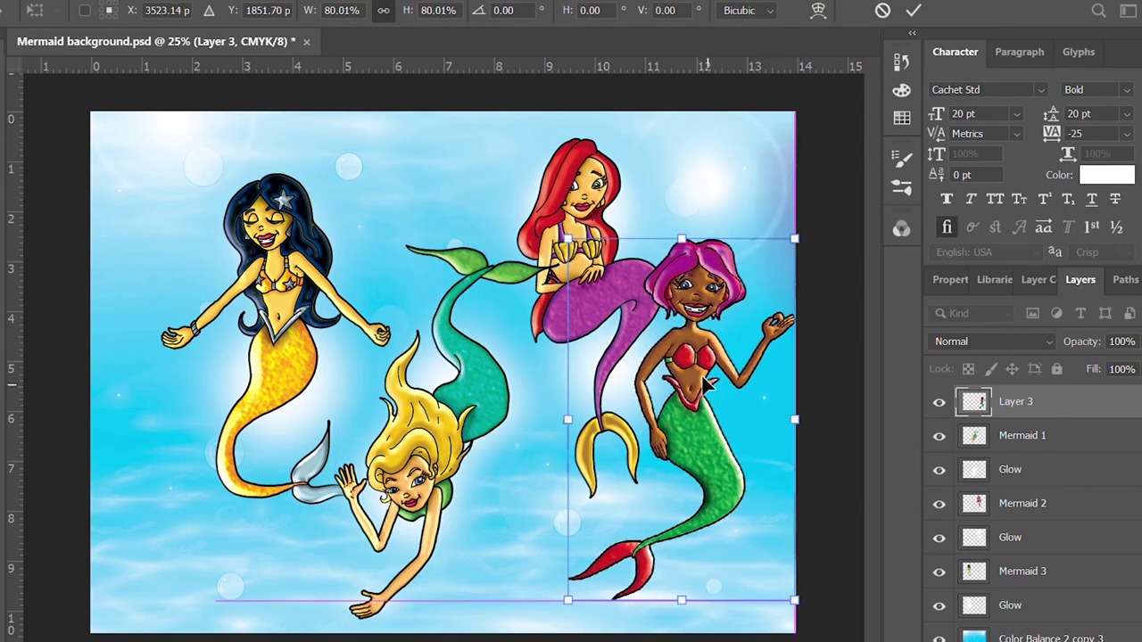
pyautogui.press('Return')
# Rename her layer 'Mermaid 4' and select the mermaid and glow layers together
pyautogui.doubleClick(1017, 403)
pyautogui.write('4')
pyautogui.press('Return')
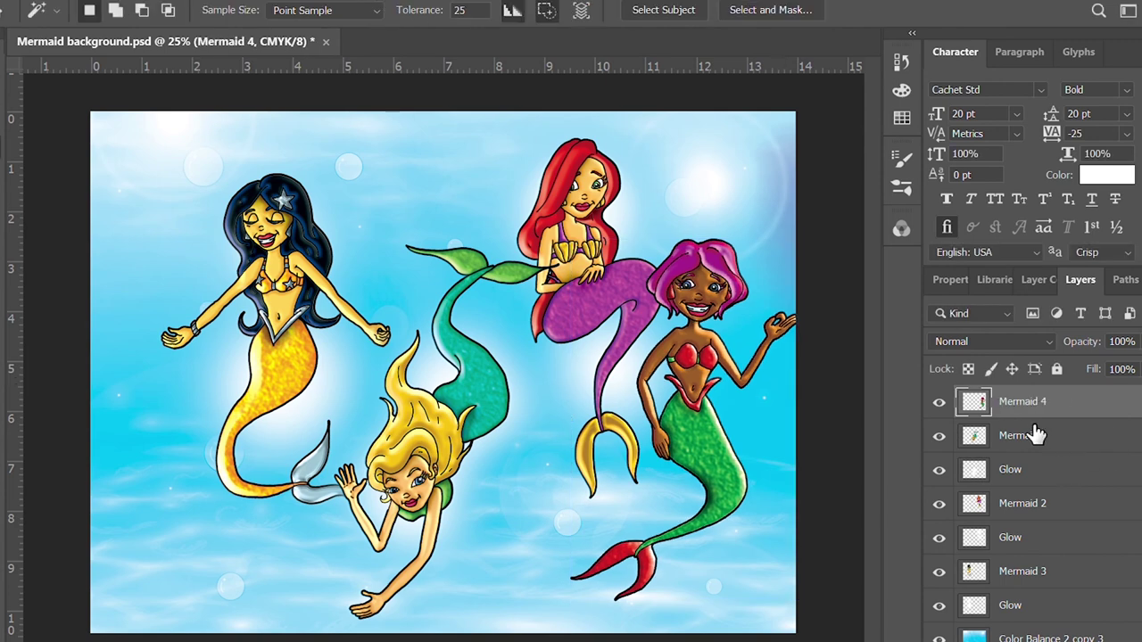
pyautogui.keyDown('shift'); pyautogui.click(1053, 540); pyautogui.keyUp('shift')
# Shift all four mermaids slightly to the left
pyautogui.press('v')
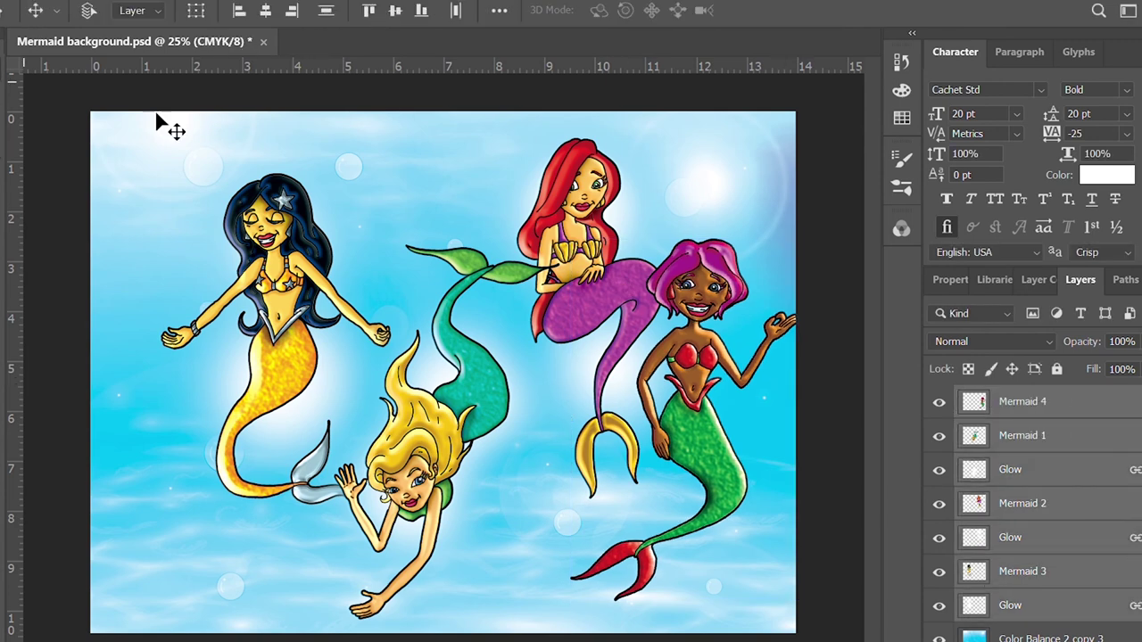
pyautogui.moveTo(619, 303); pyautogui.dragTo(571, 304)
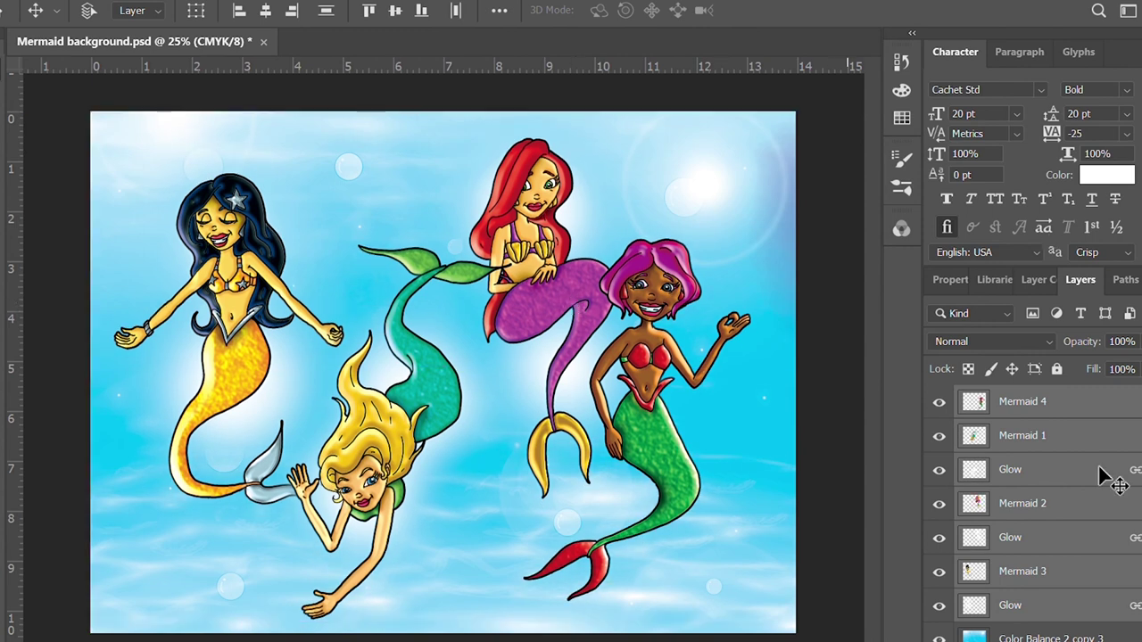
pyautogui.click(1062, 446)
# Add a 'Glow' layer with Outer Glow below Mermaid 4 and save the document
pyautogui.hotkey('ctrl', 'shift', 'alt', 'n')
pyautogui.press('b')
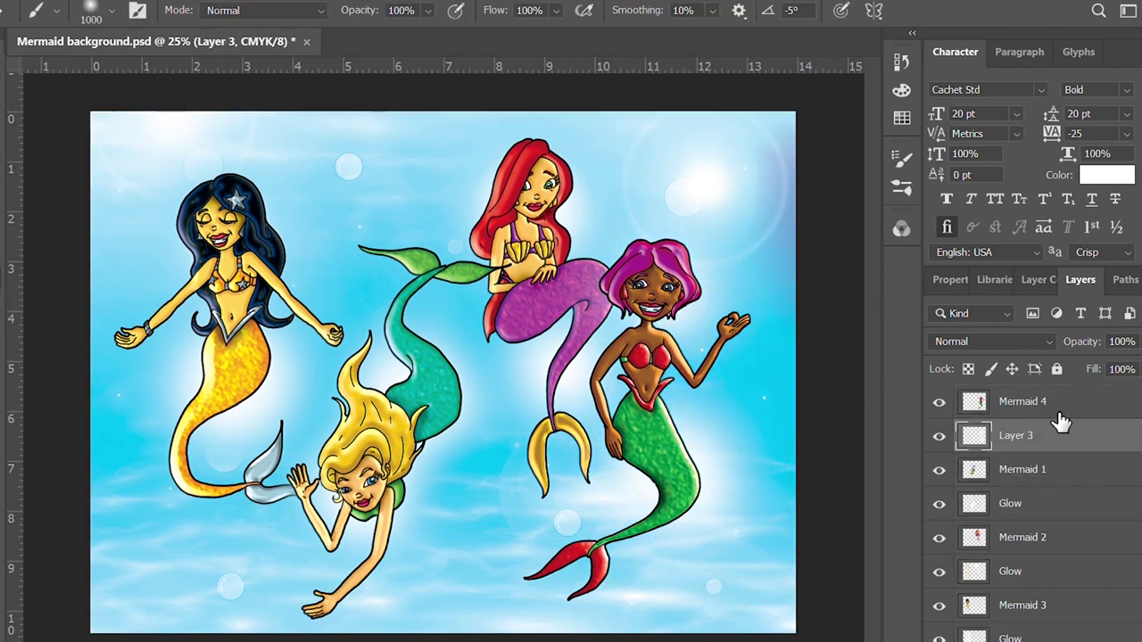
pyautogui.doubleClick(1015, 436)
pyautogui.write('Glow')
pyautogui.press('Return')
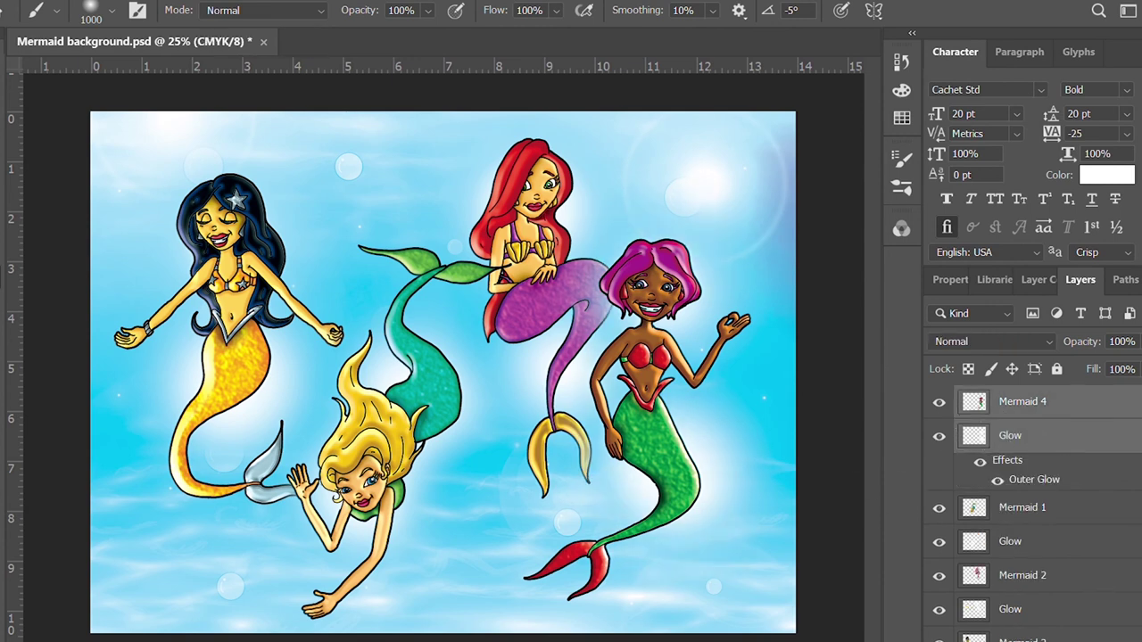
pyautogui.click(1135, 435)
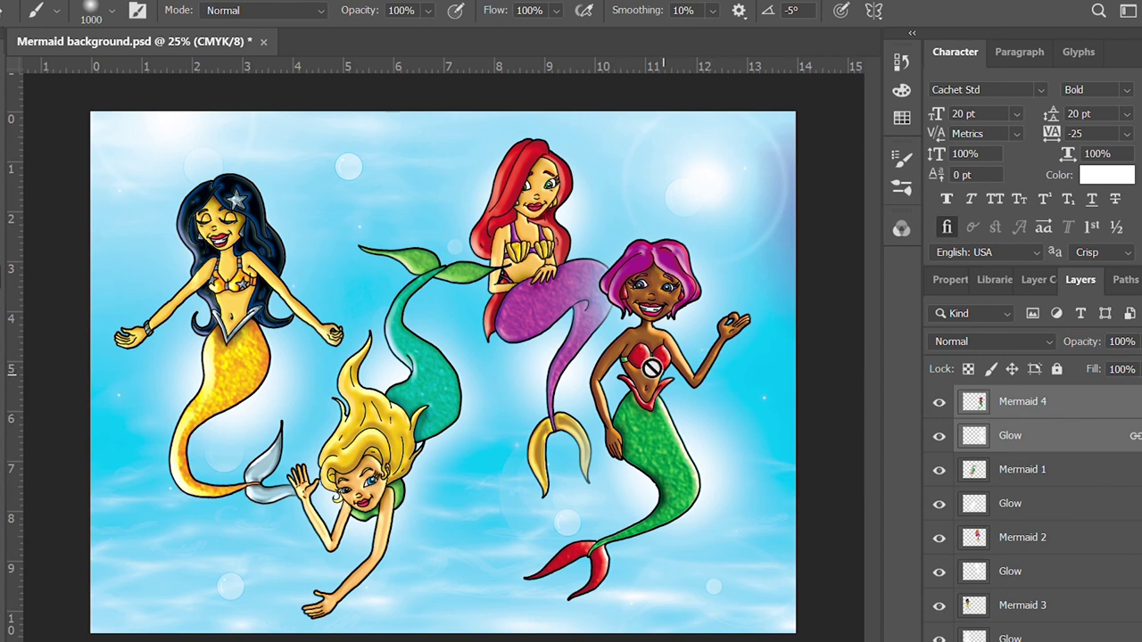
pyautogui.hotkey('ctrl', 's')
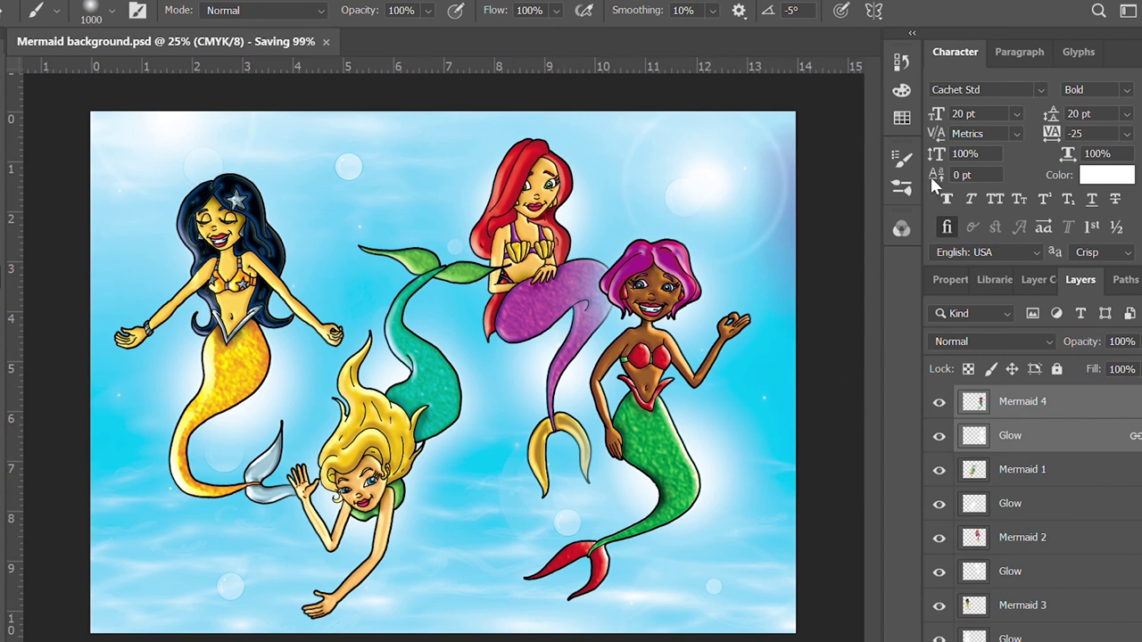
# Add a new empty layer above Mermaid 4
pyautogui.click(1089, 404)
pyautogui.hotkey('ctrl', 'shift', 'alt', 'n')
pyautogui.press('i')
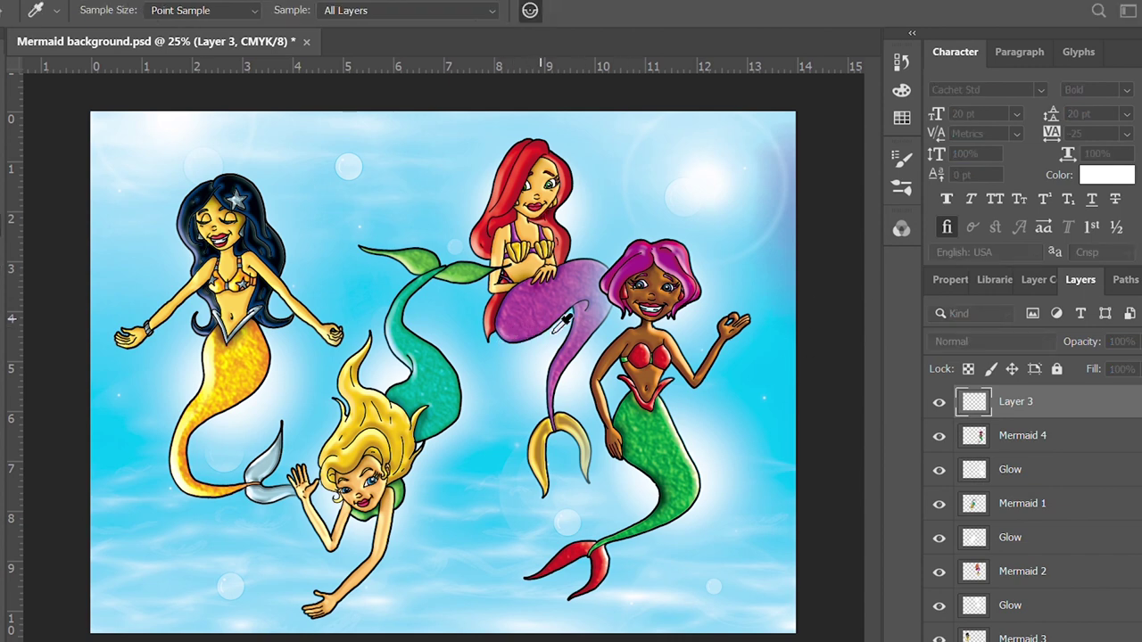
# Name the new layer Glow and paint magenta with a soft brush along the image bottom
pyautogui.press('b')
pyautogui.doubleClick(1026, 402)
pyautogui.write('w')
pyautogui.press('Return')
pyautogui.hotkey('ctrl', '-')
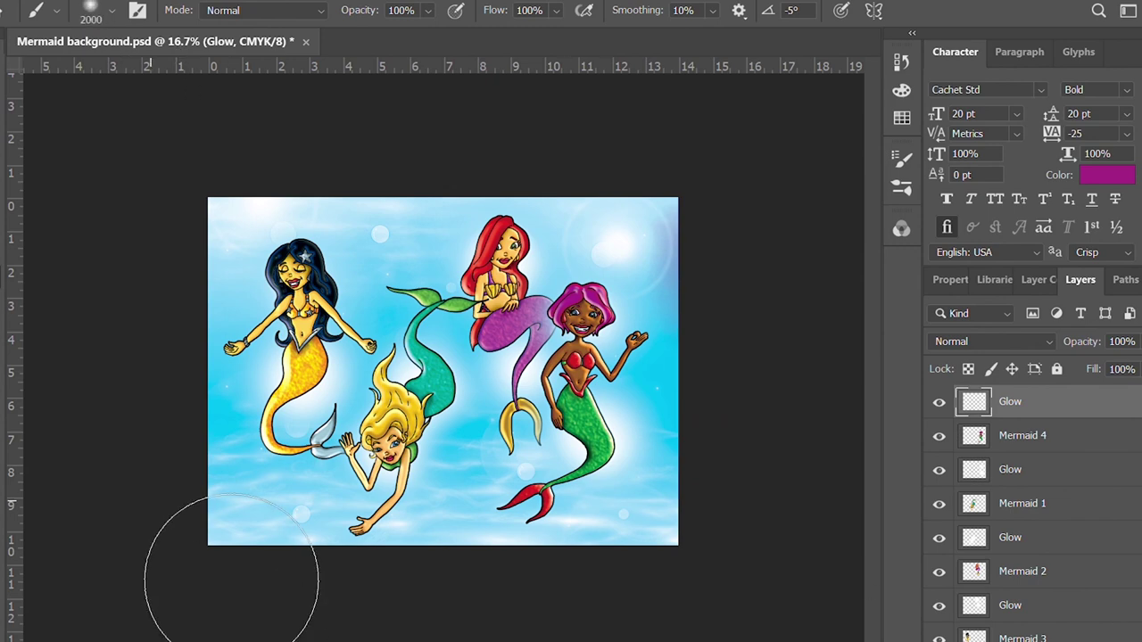
pyautogui.moveTo(199, 578); pyautogui.dragTo(880, 536)
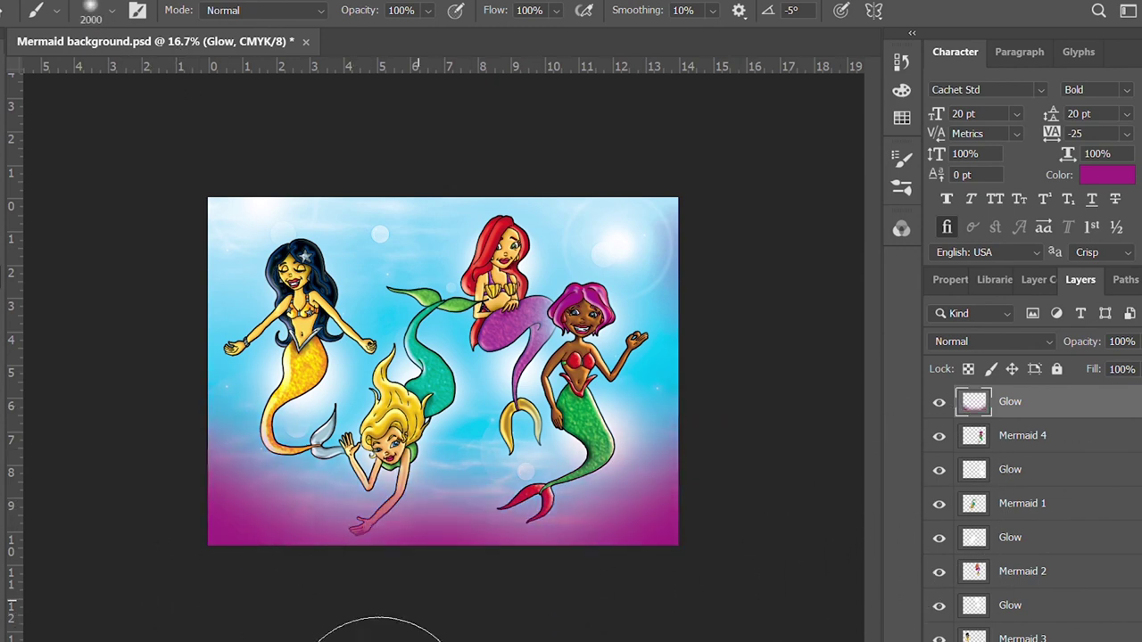
# Set the magenta Glow layer's blend mode to Hard Light
pyautogui.press('z')
pyautogui.hotkey('ctrl', '+')
pyautogui.scroll(-2, 991, 341)
pyautogui.scroll(-4, 968, 341)
pyautogui.scroll(-4, 968, 341)
pyautogui.scroll(-4, 968, 340)
pyautogui.scroll(1, 968, 341)
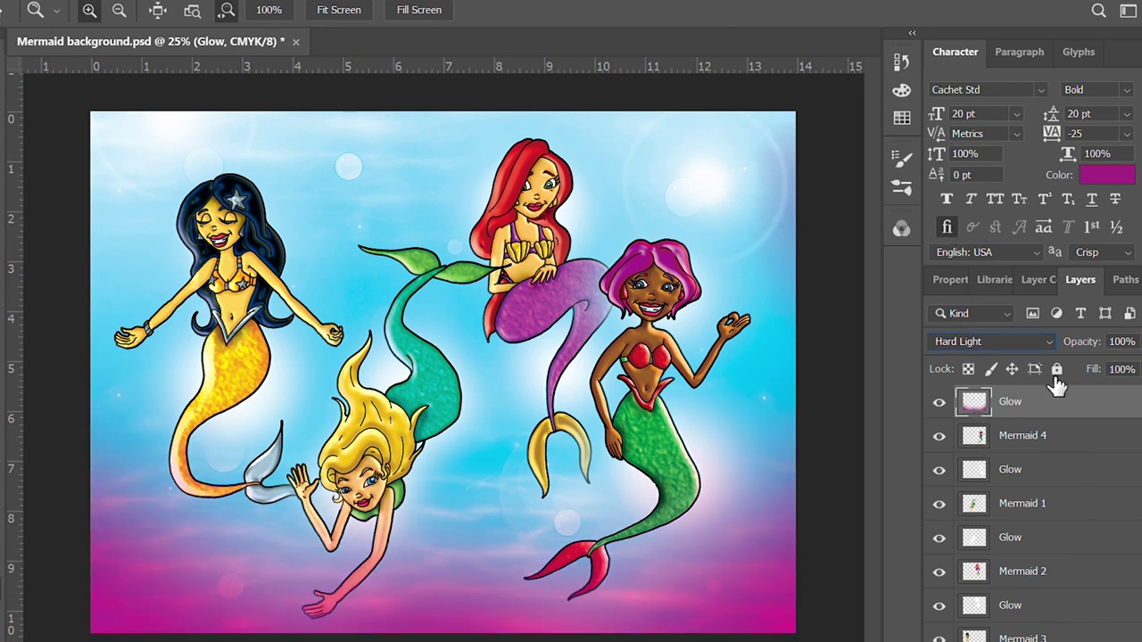
# Move the magenta Glow layer beneath all the mermaids and save
pyautogui.moveTo(1045, 434); pyautogui.dragTo(1046, 605)
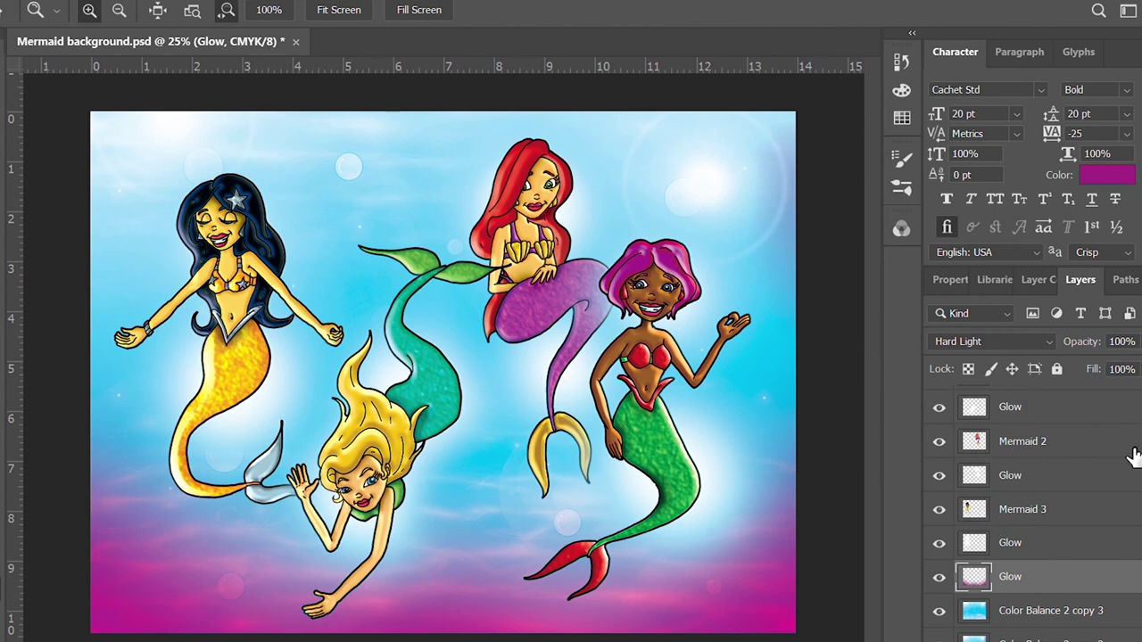
pyautogui.hotkey('ctrl', 's')
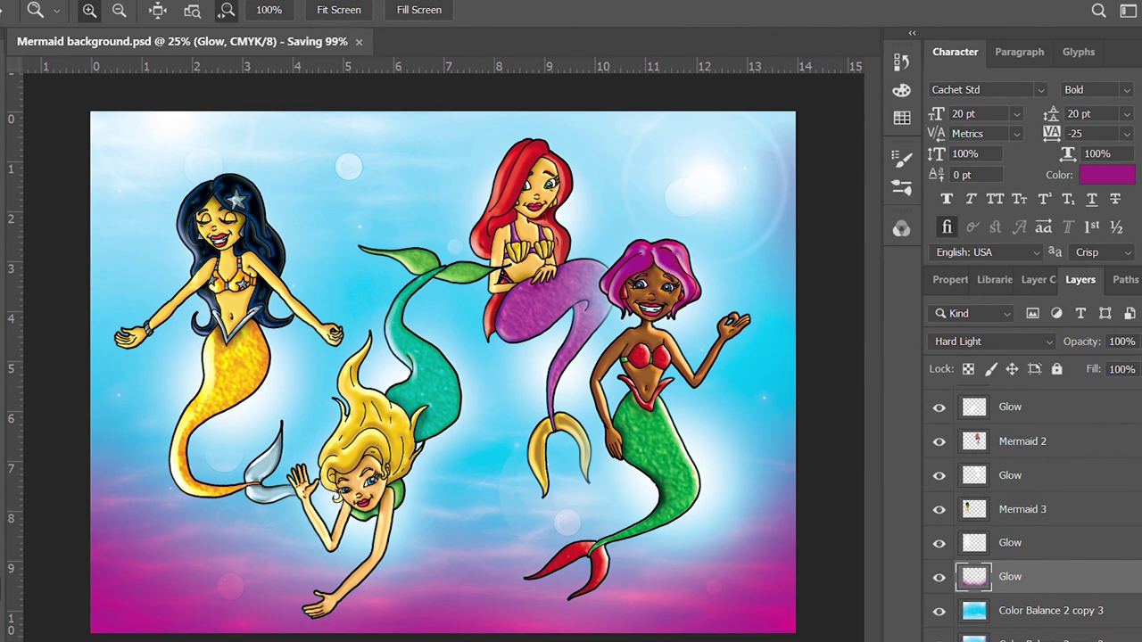
pyautogui.hotkey('ctrl', 'j')
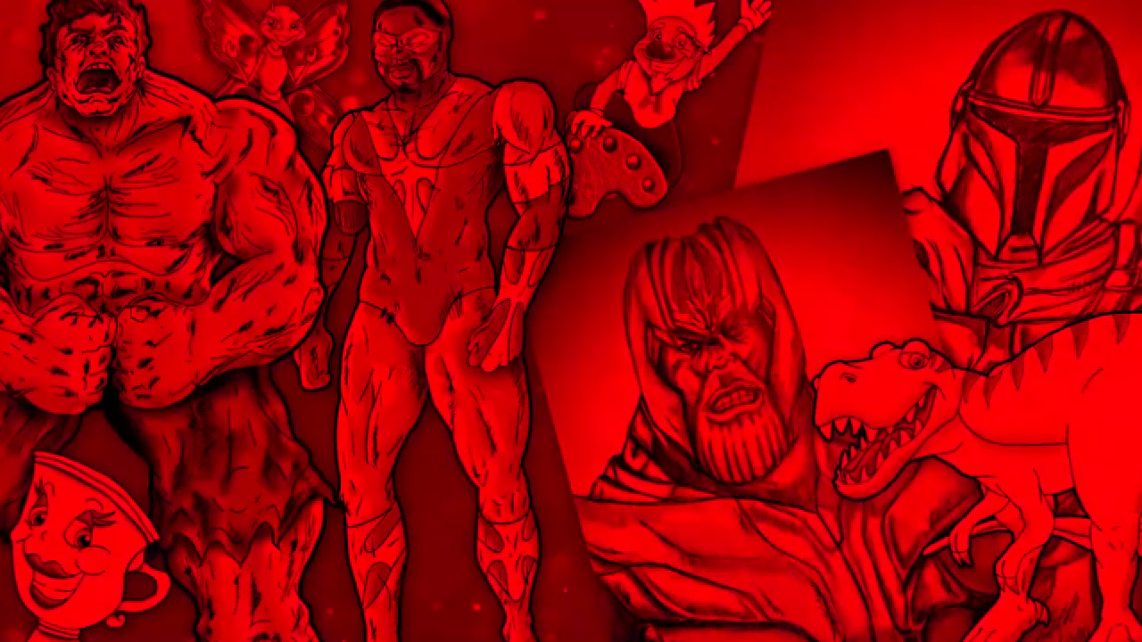